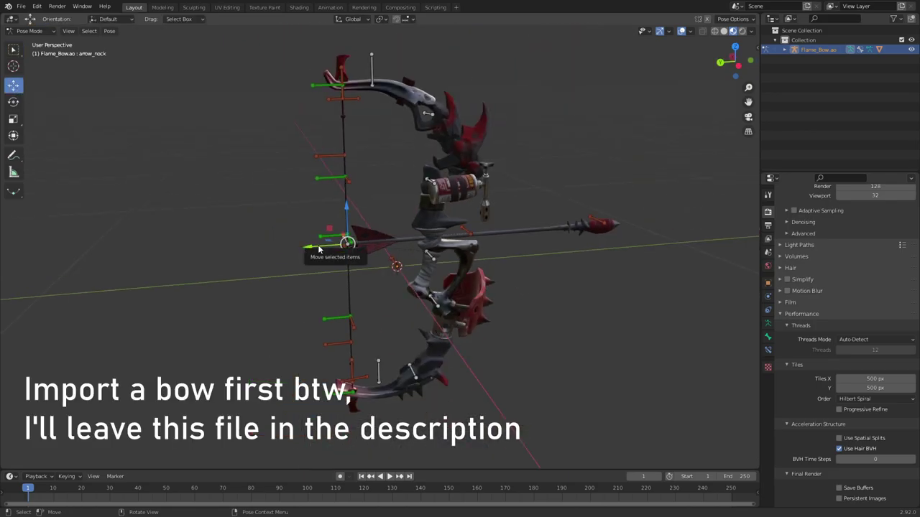
Add a Child Of bone constraint to the arrow_nock bone with Flame_Bow.ao as its target.
{"action": "key", "text": "g"}
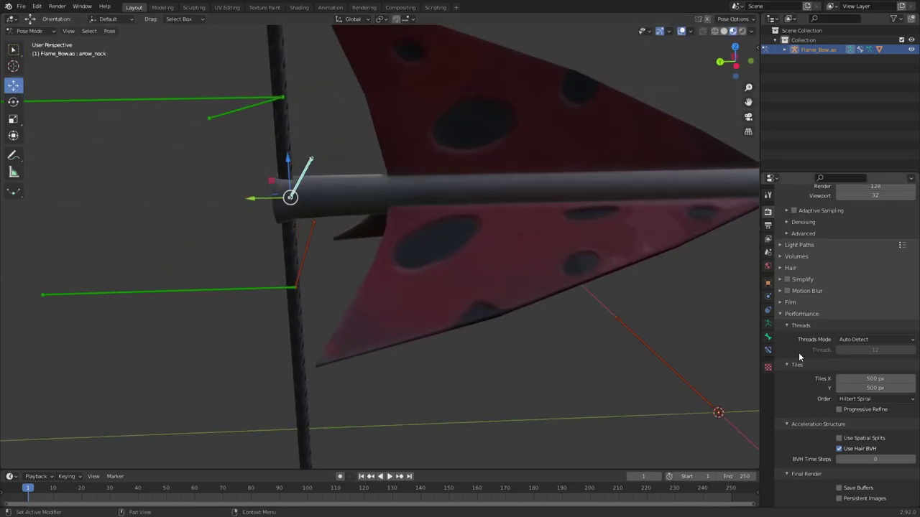
{"action": "left_click", "coordinate": [767, 350]}
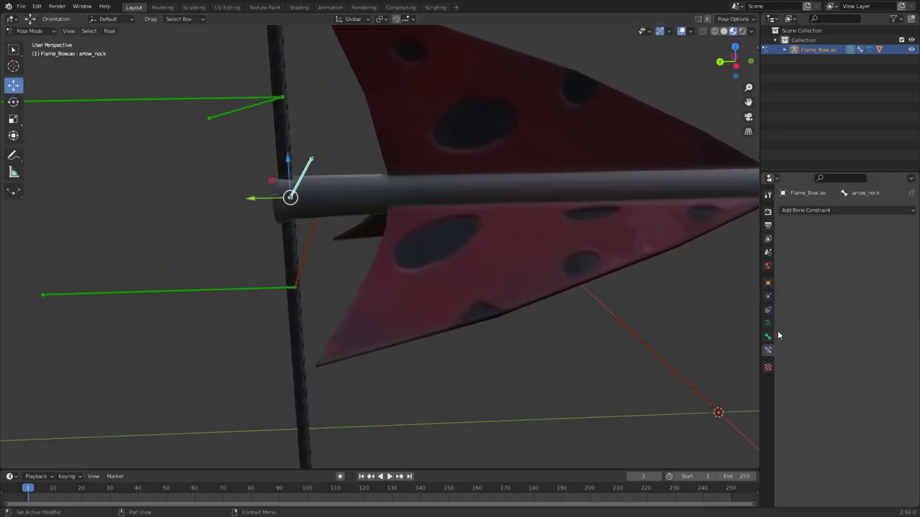
{"action": "left_click", "coordinate": [816, 210]}
{"action": "left_click", "coordinate": [858, 209]}
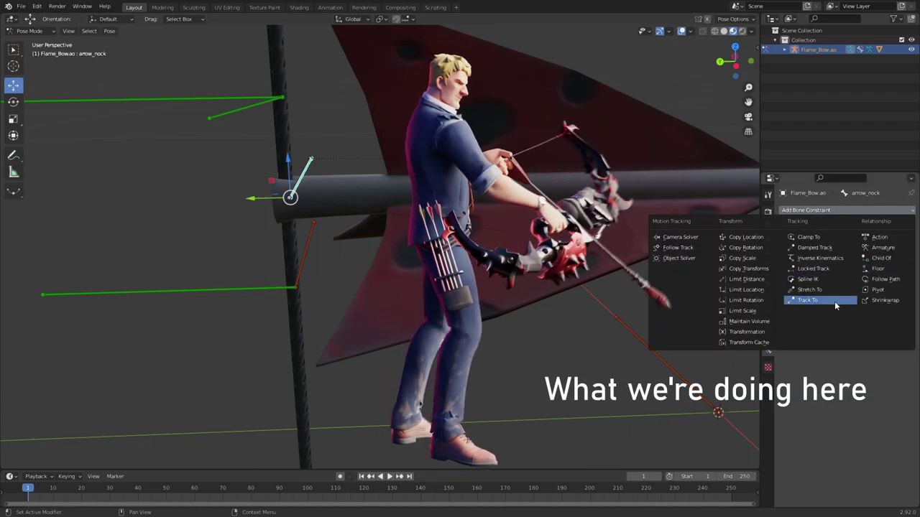
{"action": "left_click", "coordinate": [826, 300]}
{"action": "left_click", "coordinate": [898, 227]}
{"action": "left_click", "coordinate": [881, 211]}
{"action": "left_click", "coordinate": [879, 255]}
{"action": "left_click", "coordinate": [865, 241]}
{"action": "left_click", "coordinate": [854, 255]}
Set the Child Of constraint's target bone to string_pull.
{"action": "left_click", "coordinate": [854, 254]}
{"action": "key", "text": "Escape"}
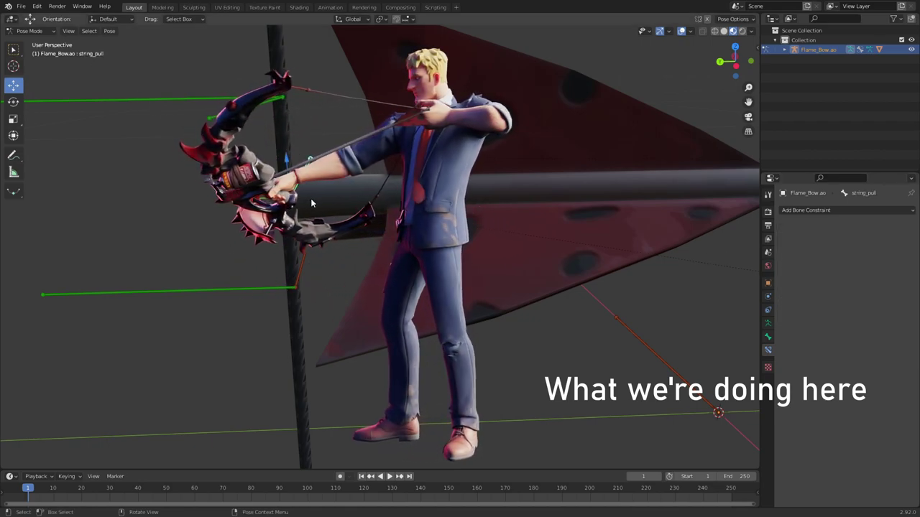
{"action": "left_click", "coordinate": [870, 253]}
{"action": "type", "text": "string"}
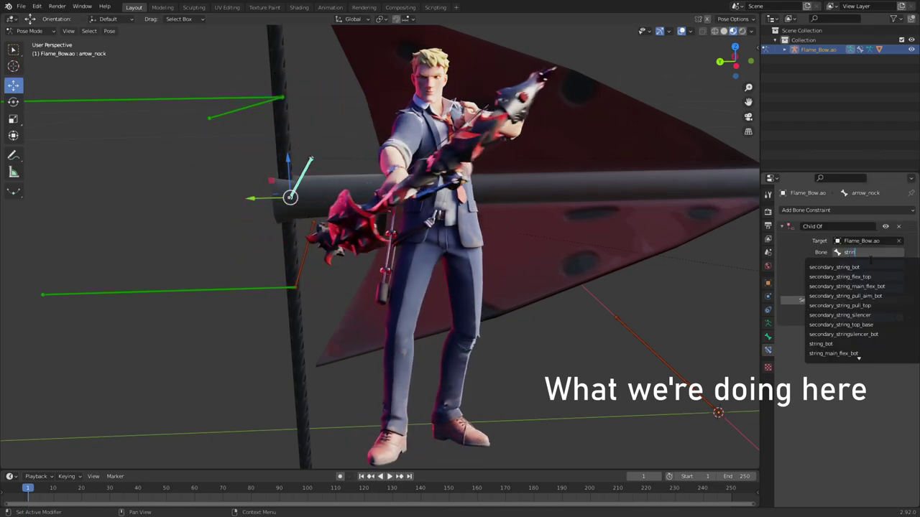
{"action": "type", "text": "_pull"}
{"action": "key", "text": "Return"}
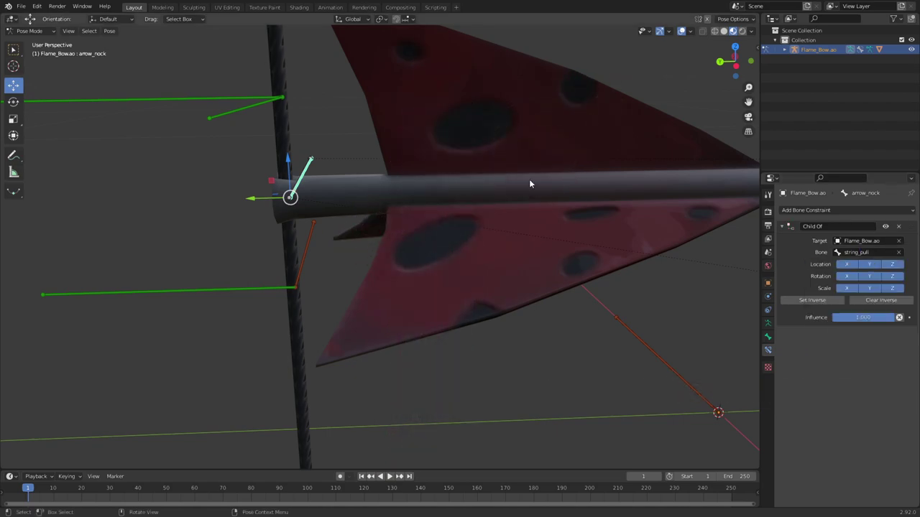
Hide the arrow_nock bone at the end of the arrow.
{"action": "left_click_drag", "start_coordinate": [343, 211], "coordinate": [414, 214]}
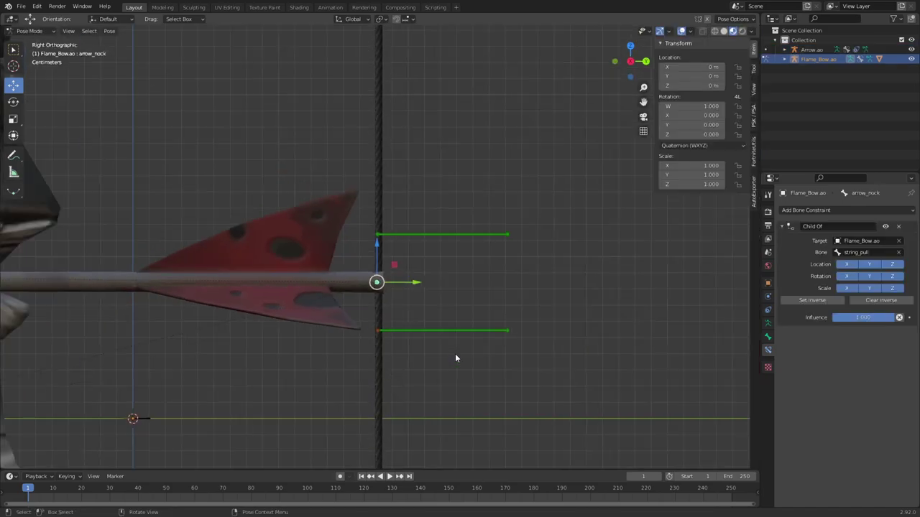
{"action": "scroll", "coordinate": [454, 353], "scroll_direction": "up", "scroll_amount": 2}
{"action": "key", "text": "h"}
{"action": "middle_click_drag", "start_coordinate": [415, 334], "coordinate": [404, 308], "text": "shift"}
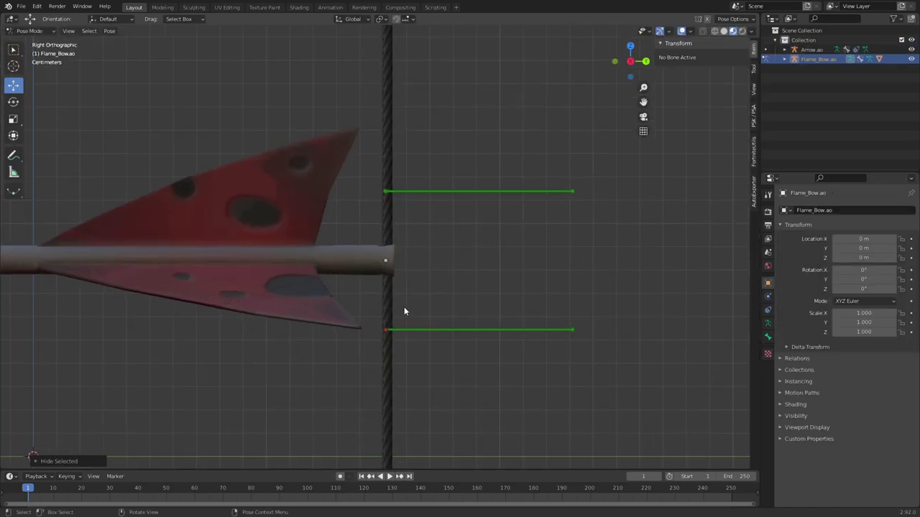
Select the string_pull bone at the arrow's end and pull it straight back about 0.43 m.
{"action": "left_click", "coordinate": [383, 262]}
{"action": "scroll", "coordinate": [410, 259], "scroll_direction": "down", "scroll_amount": 12}
{"action": "left_click_drag", "start_coordinate": [443, 259], "coordinate": [539, 276]}
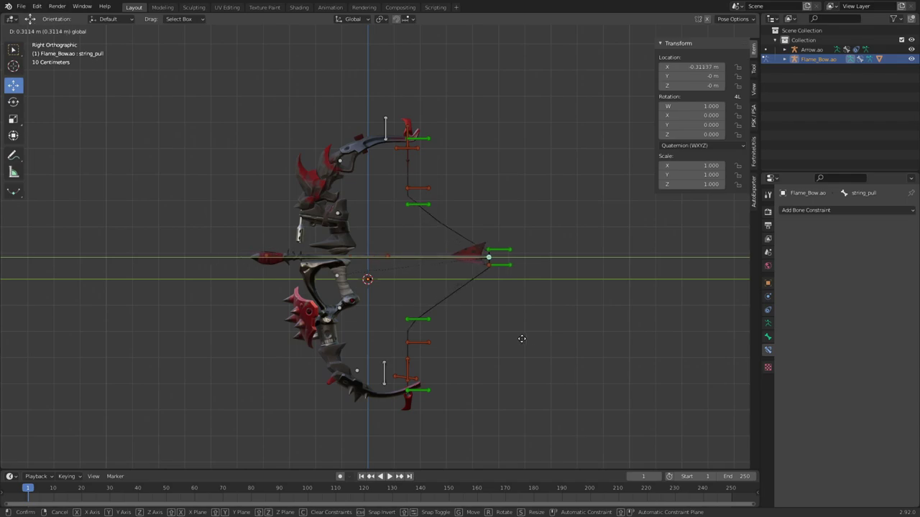
{"action": "left_click", "coordinate": [549, 349]}
{"action": "scroll", "coordinate": [460, 235], "scroll_direction": "up", "scroll_amount": 5}
{"action": "left_click", "coordinate": [421, 215]}
{"action": "key", "text": "g"}
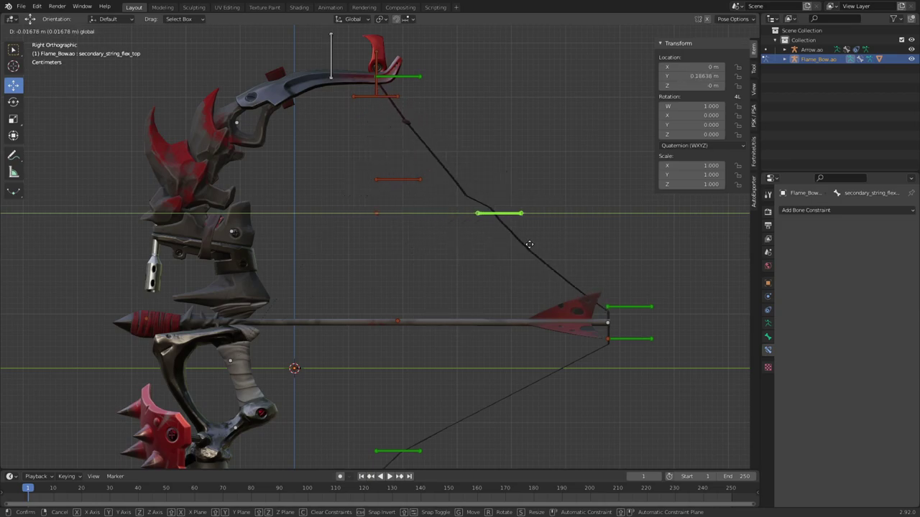
{"action": "key", "text": "Escape"}
Move the string_pull bone back toward the bow, to an X location of about -0.36 m.
{"action": "scroll", "coordinate": [434, 304], "scroll_direction": "up", "scroll_amount": 5}
{"action": "left_click", "coordinate": [465, 290]}
{"action": "scroll", "coordinate": [448, 317], "scroll_direction": "down", "scroll_amount": 1}
{"action": "scroll", "coordinate": [524, 326], "scroll_direction": "up", "scroll_amount": 3}
{"action": "scroll", "coordinate": [450, 312], "scroll_direction": "down", "scroll_amount": 6}
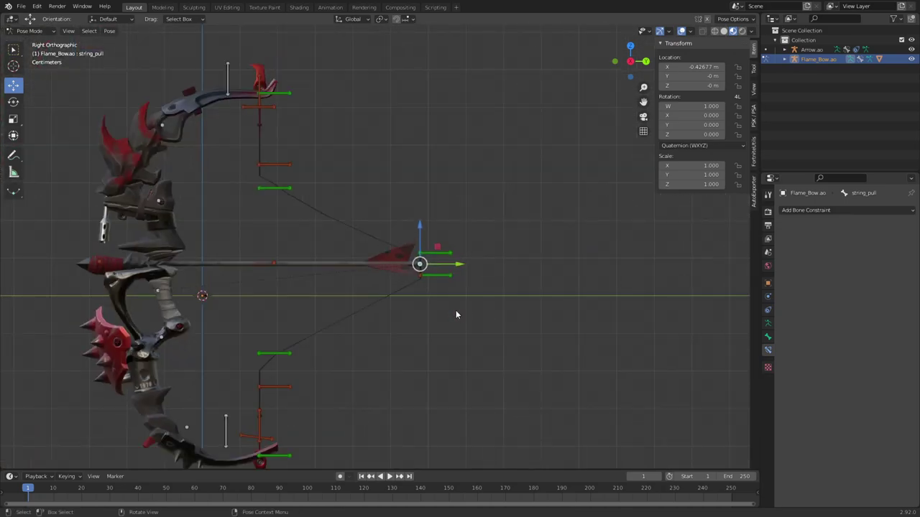
{"action": "left_click_drag", "start_coordinate": [466, 264], "coordinate": [440, 317]}
{"action": "scroll", "coordinate": [550, 214], "scroll_direction": "up", "scroll_amount": 2}
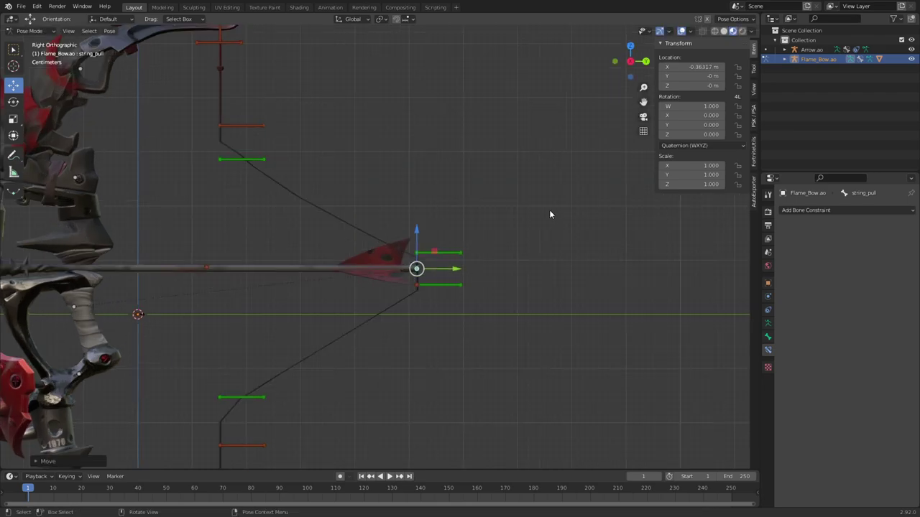
Copy the string_pull bone's X location as a new driver.
{"action": "right_click", "coordinate": [696, 66]}
{"action": "key", "text": "Escape"}
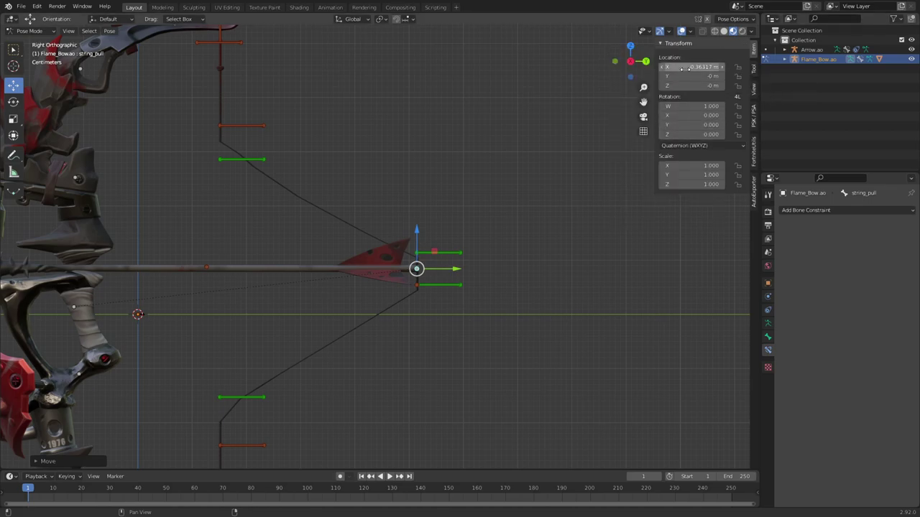
{"action": "right_click", "coordinate": [684, 70]}
{"action": "left_click", "coordinate": [652, 210]}
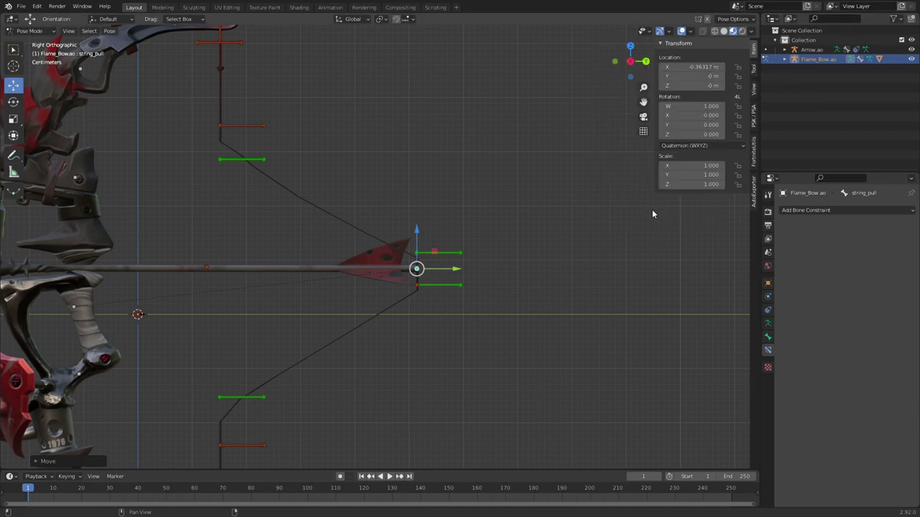
Paste the copied driver onto the Y location of the secondary_string_flex_top bone.
{"action": "middle_click_drag", "start_coordinate": [404, 199], "coordinate": [500, 258], "text": "shift"}
{"action": "left_click", "coordinate": [341, 217]}
{"action": "left_click_drag", "start_coordinate": [365, 217], "coordinate": [386, 238]}
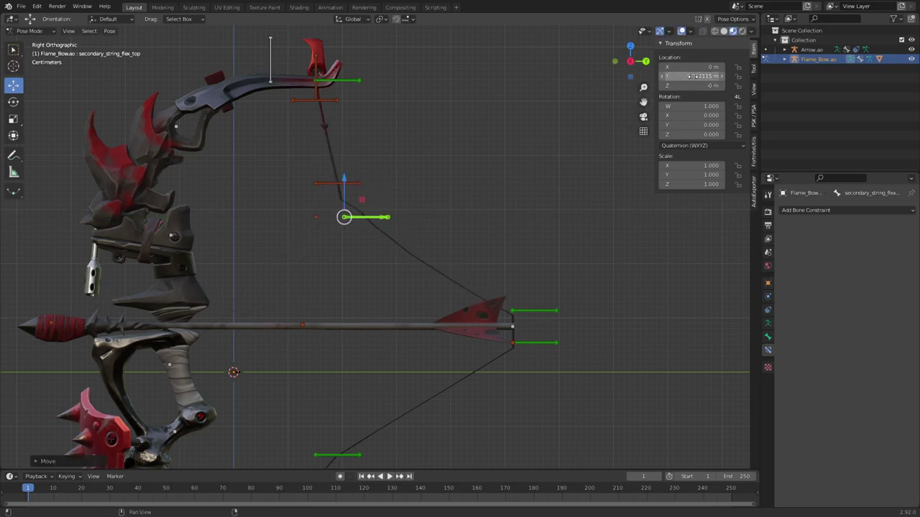
{"action": "right_click", "coordinate": [662, 76]}
{"action": "left_click", "coordinate": [656, 111]}
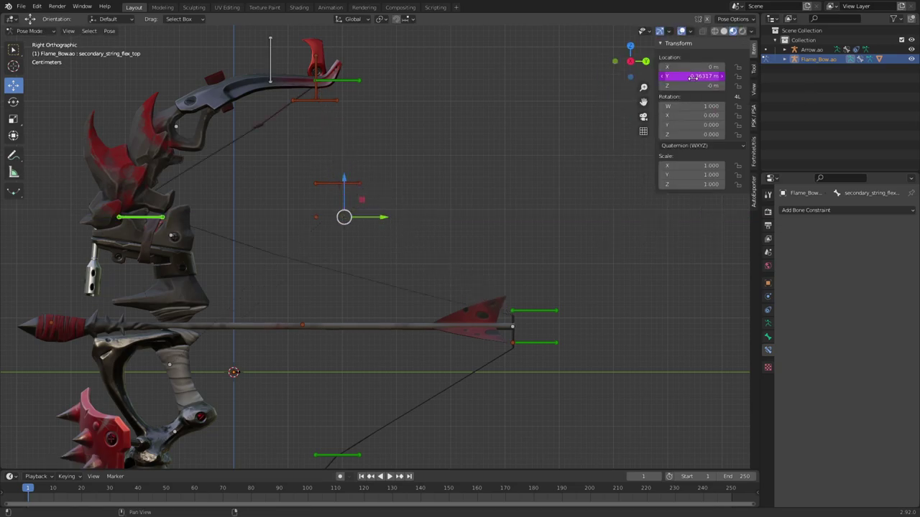
Change the Y location driver's type to Scripted Expression and set its expression to location/-2.
{"action": "right_click", "coordinate": [692, 77]}
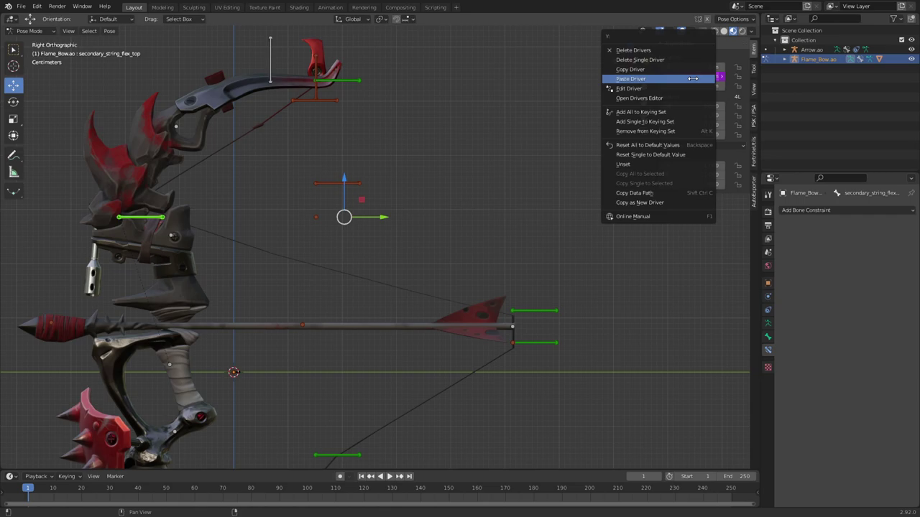
{"action": "left_click", "coordinate": [654, 88]}
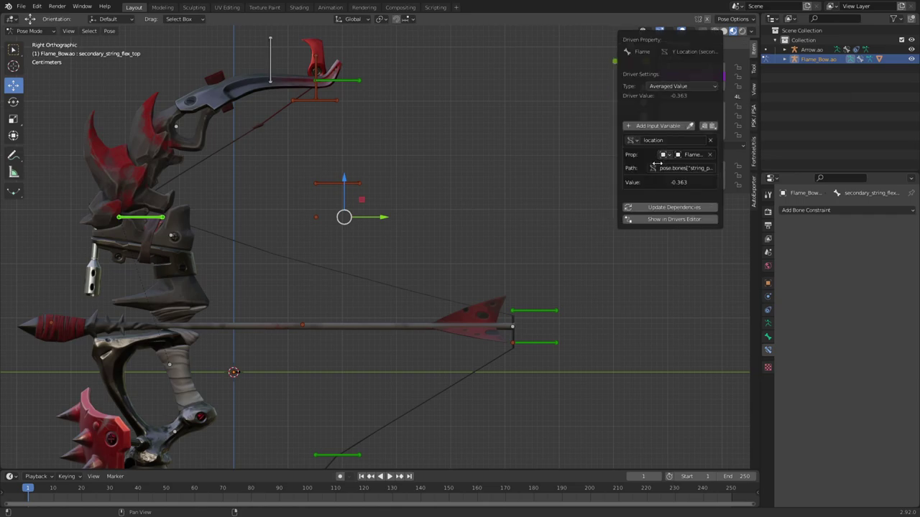
{"action": "left_click", "coordinate": [690, 87]}
{"action": "left_click", "coordinate": [681, 118]}
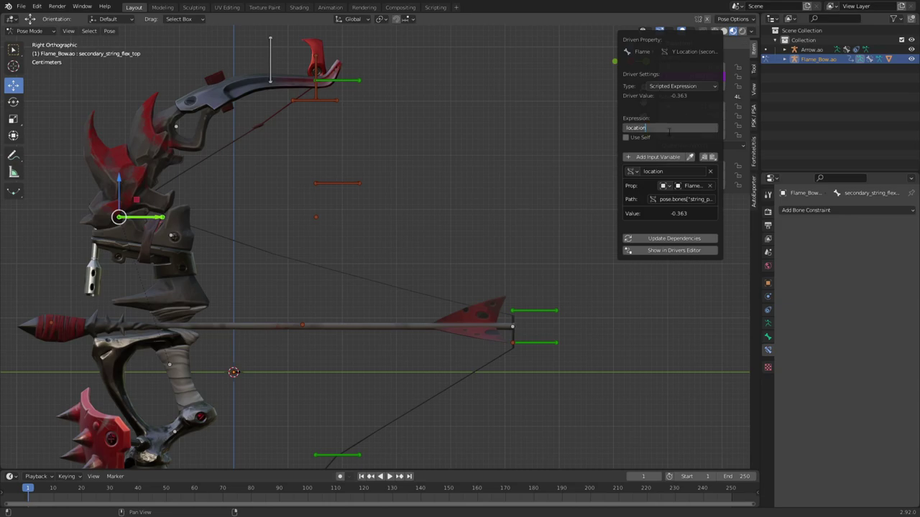
{"action": "key", "text": "Return"}
{"action": "double_click", "coordinate": [669, 132]}
{"action": "key", "text": "BackSpace"}
{"action": "type", "text": "2"}
{"action": "key", "text": "Return"}
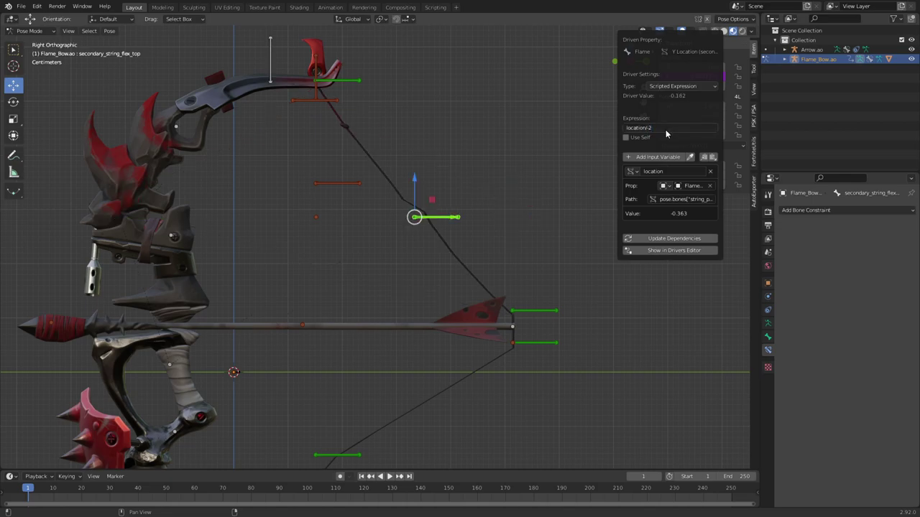
Measure a straight line from the string_pull bone to the upper end of the bowstring and compare it with the string's bend.
{"action": "key", "text": "m"}
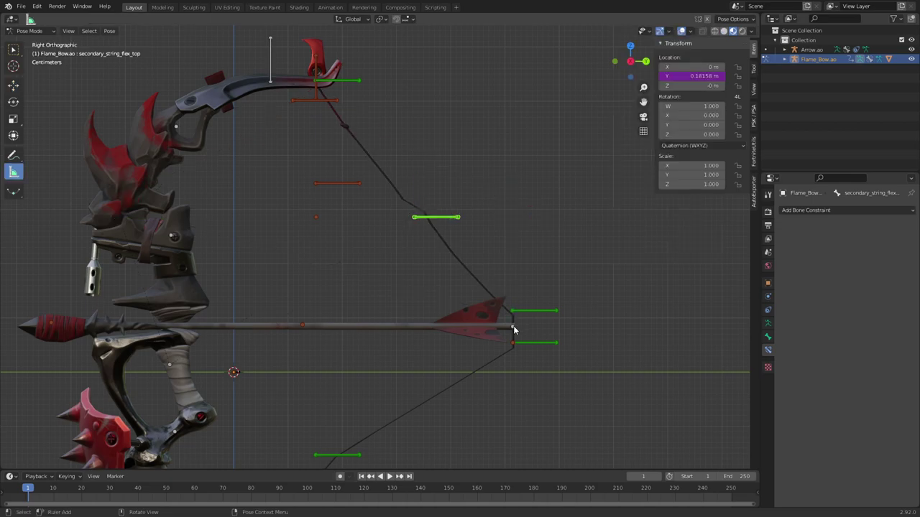
{"action": "left_click_drag", "start_coordinate": [420, 242], "coordinate": [316, 80]}
{"action": "scroll", "coordinate": [316, 80], "scroll_direction": "up", "scroll_amount": 1}
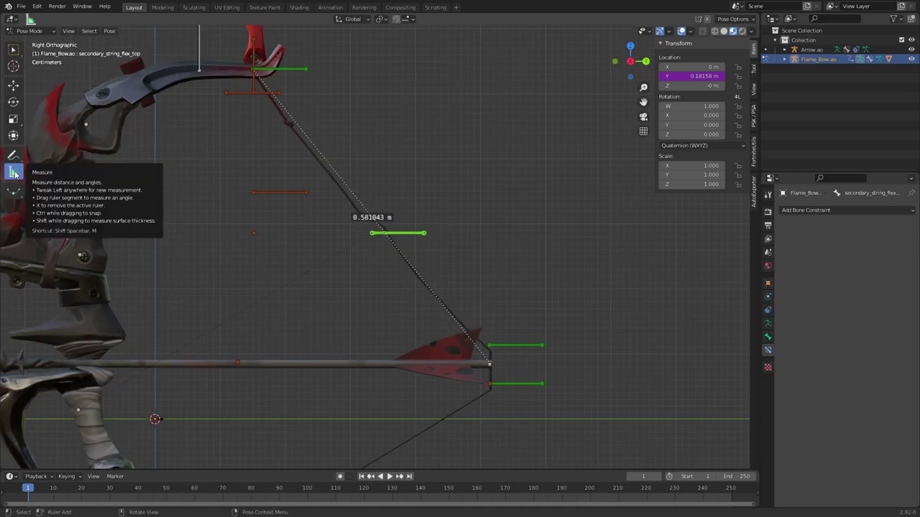
{"action": "scroll", "coordinate": [382, 243], "scroll_direction": "up", "scroll_amount": 6}
{"action": "scroll", "coordinate": [404, 248], "scroll_direction": "down", "scroll_amount": 5}
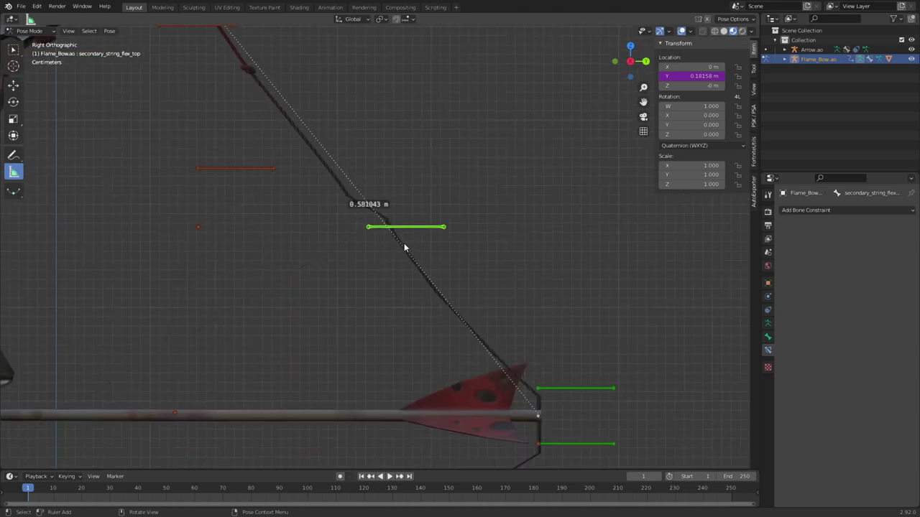
Try rotating the secondary_string_flex_top bone slightly to straighten the bend in the string.
{"action": "left_click", "coordinate": [12, 102]}
{"action": "left_click_drag", "start_coordinate": [397, 208], "coordinate": [402, 185]}
{"action": "left_click_drag", "start_coordinate": [403, 185], "coordinate": [411, 223]}
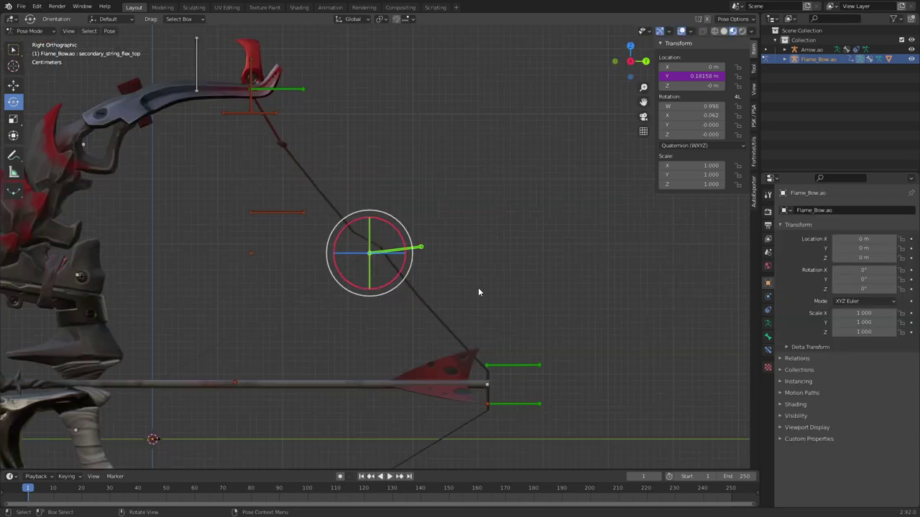
Switch to Object Mode and add a Smooth Corrective modifier to the bow mesh Flame_Bow.mo.
{"action": "scroll", "coordinate": [438, 259], "scroll_direction": "up", "scroll_amount": 2}
{"action": "left_click", "coordinate": [32, 31]}
{"action": "left_click", "coordinate": [50, 45]}
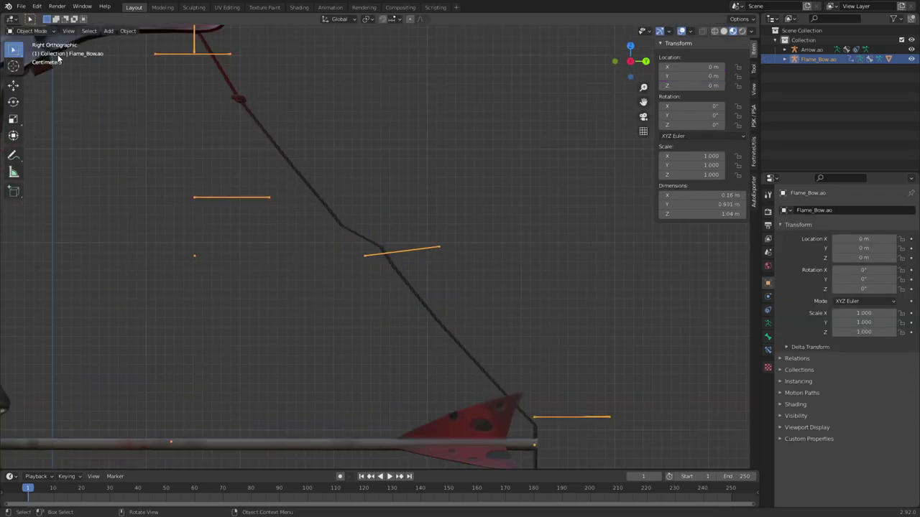
{"action": "left_click", "coordinate": [300, 160]}
{"action": "left_click", "coordinate": [767, 296]}
{"action": "left_click", "coordinate": [817, 209]}
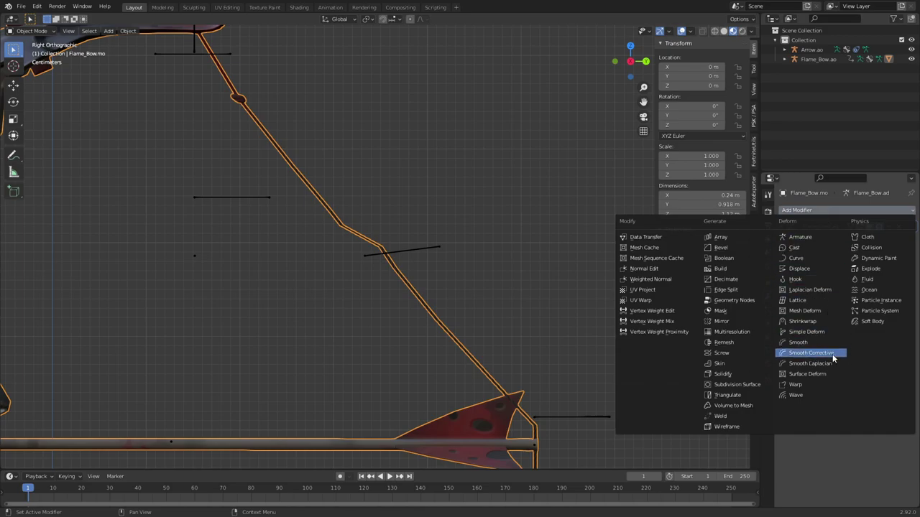
{"action": "left_click", "coordinate": [811, 353]}
{"action": "scroll", "coordinate": [497, 273], "scroll_direction": "down", "scroll_amount": 3}
{"action": "scroll", "coordinate": [497, 274], "scroll_direction": "up", "scroll_amount": 5}
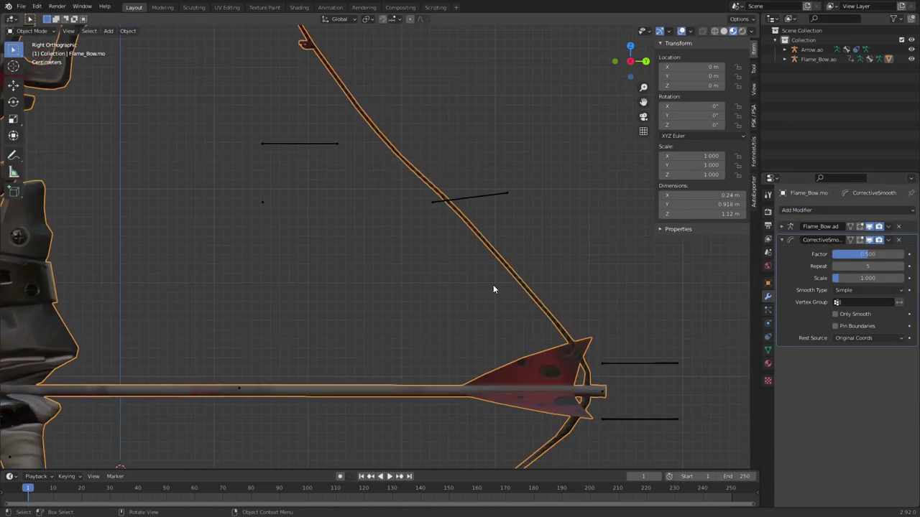
{"action": "scroll", "coordinate": [493, 283], "scroll_direction": "up", "scroll_amount": 3}
In Pose Mode, pull the string_pull bone back to an X location of about -0.57 m.
{"action": "left_click", "coordinate": [464, 220]}
{"action": "scroll", "coordinate": [487, 229], "scroll_direction": "down", "scroll_amount": 4}
{"action": "scroll", "coordinate": [431, 229], "scroll_direction": "up", "scroll_amount": 3}
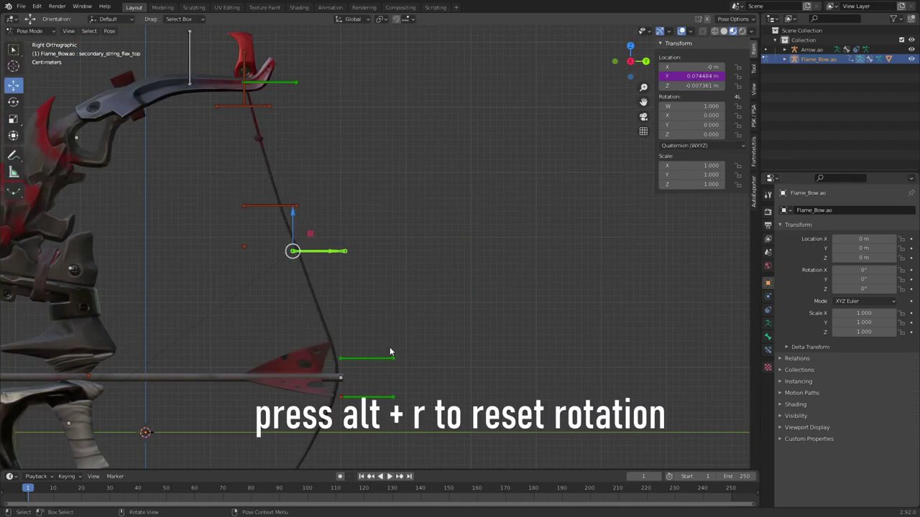
{"action": "left_click", "coordinate": [341, 377]}
{"action": "key", "text": "g"}
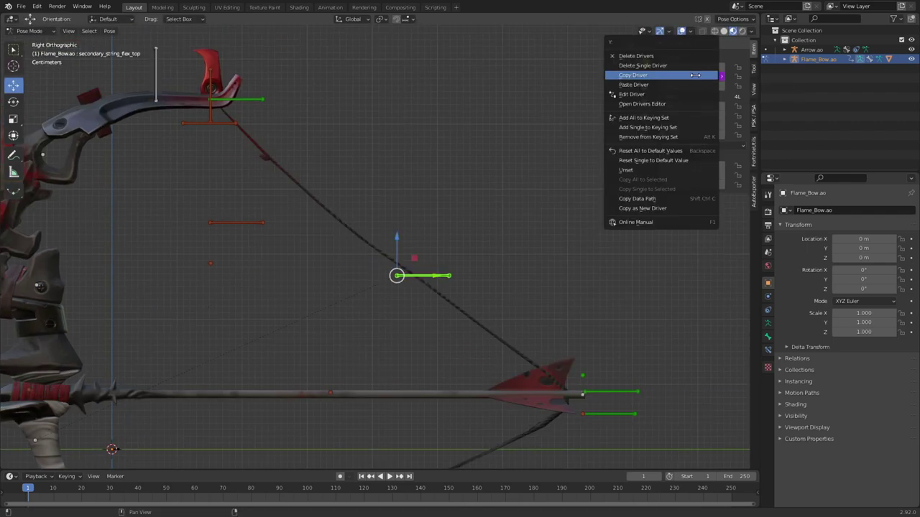
Copy the secondary_string_flex_top bone's Y location driver onto its Z location.
{"action": "key", "text": "Escape"}
{"action": "right_click", "coordinate": [687, 85]}
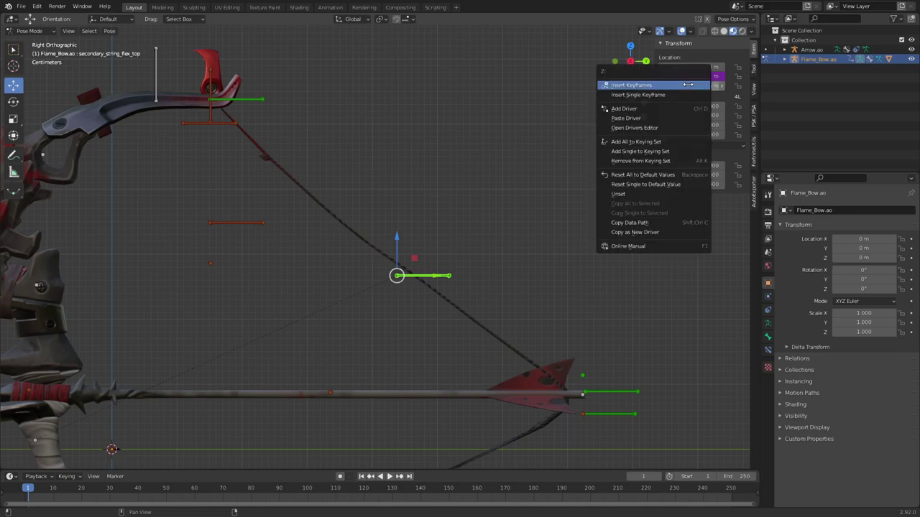
{"action": "left_click", "coordinate": [658, 119]}
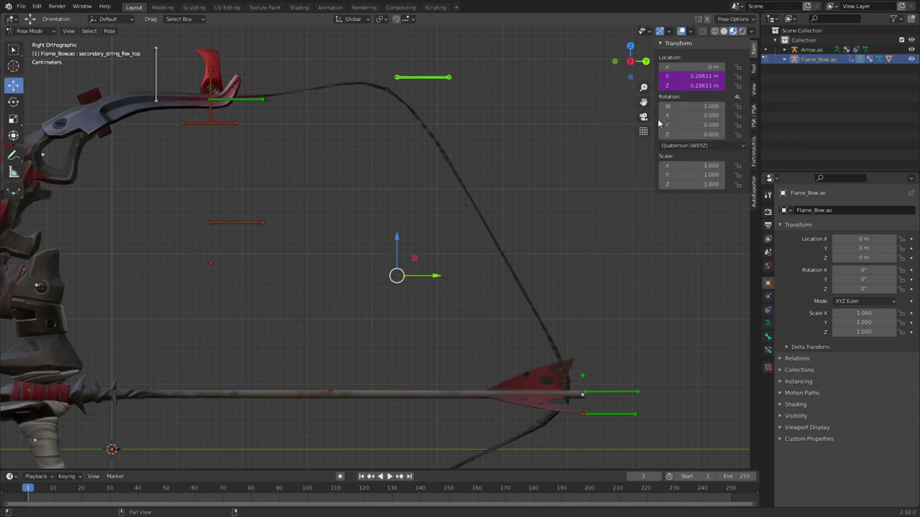
Try location/-6 and other scaling factors as the expression of the secondary_string_flex_top bone's Z location driver.
{"action": "right_click", "coordinate": [701, 86]}
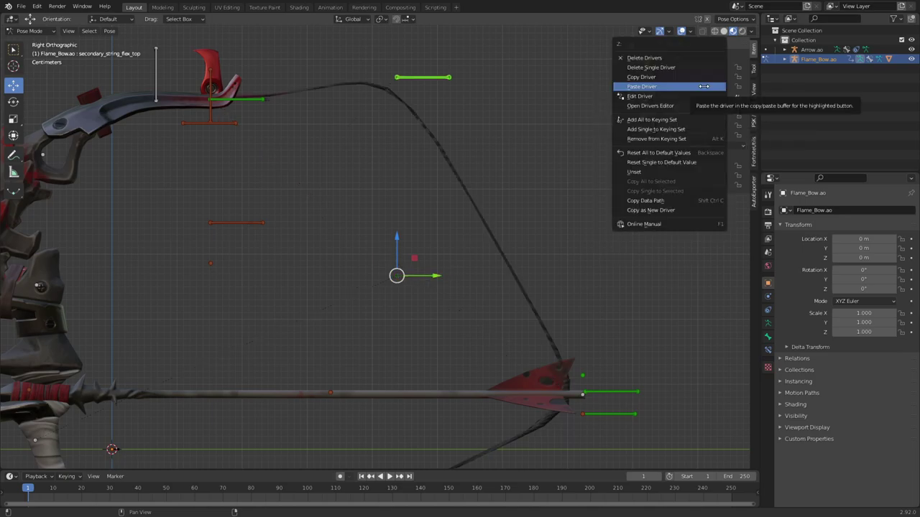
{"action": "left_click", "coordinate": [676, 92]}
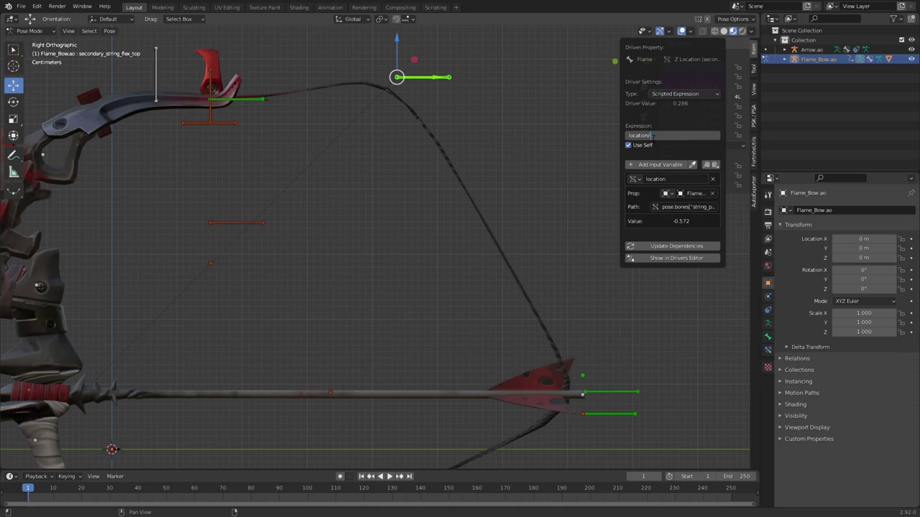
{"action": "type", "text": "6"}
{"action": "key", "text": "Return"}
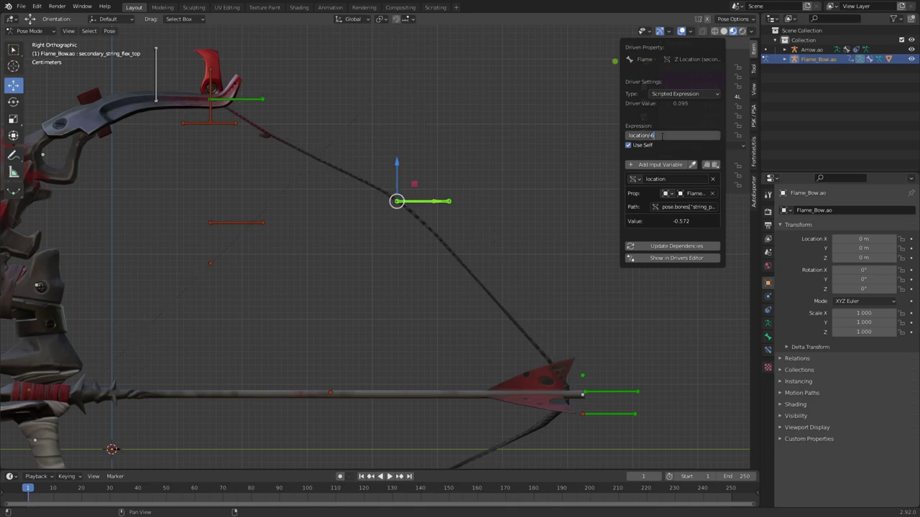
{"action": "key", "text": "Return"}
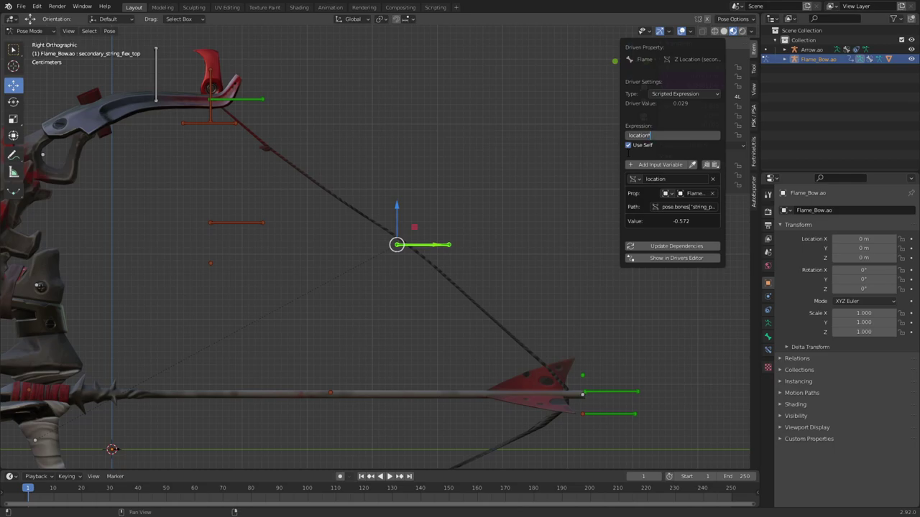
{"action": "key", "text": "BackSpace"}
{"action": "key", "text": "Return"}
{"action": "scroll", "coordinate": [430, 276], "scroll_direction": "down", "scroll_amount": 6}
{"action": "scroll", "coordinate": [442, 304], "scroll_direction": "up", "scroll_amount": 2}
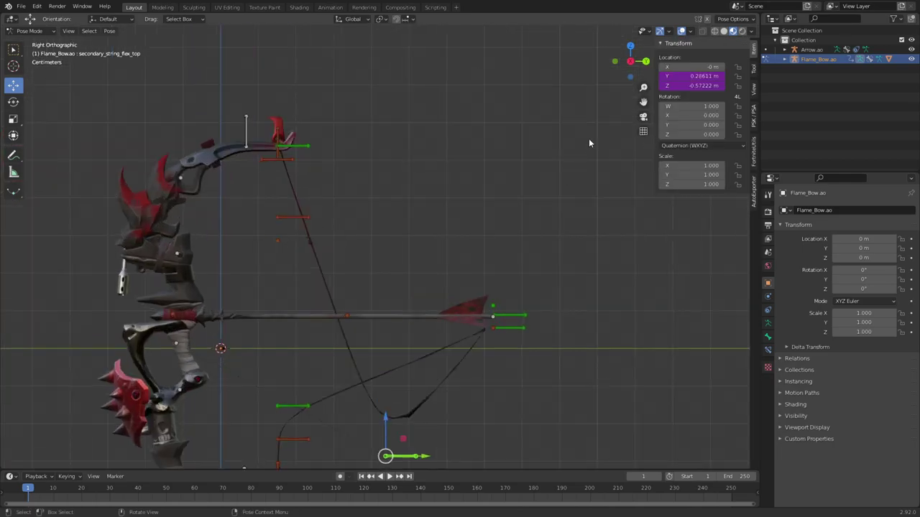
{"action": "scroll", "coordinate": [596, 139], "scroll_direction": "up", "scroll_amount": 3}
Tune the secondary_string_flex_top location drivers, using location/-2.1 for Y and a very small response for Z so the string runs straight.
{"action": "right_click", "coordinate": [687, 85]}
{"action": "left_click", "coordinate": [686, 87]}
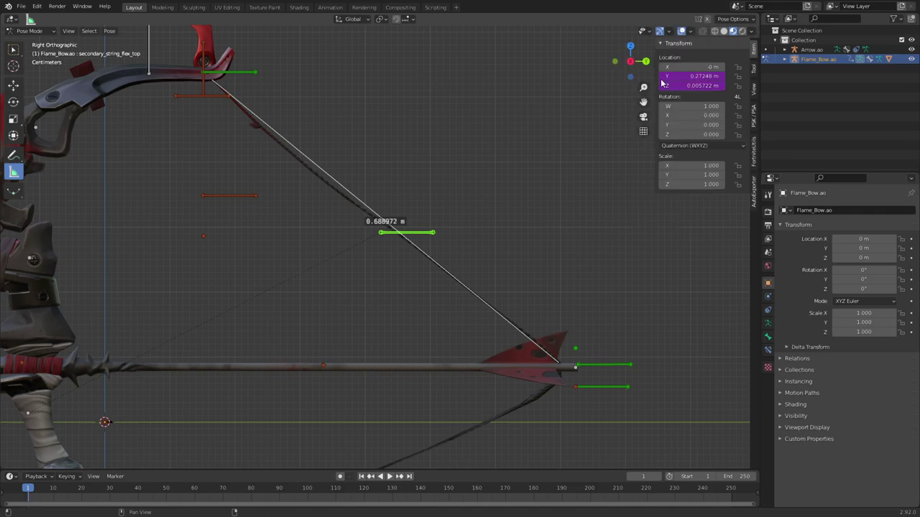
{"action": "right_click", "coordinate": [684, 76]}
{"action": "left_click", "coordinate": [684, 74]}
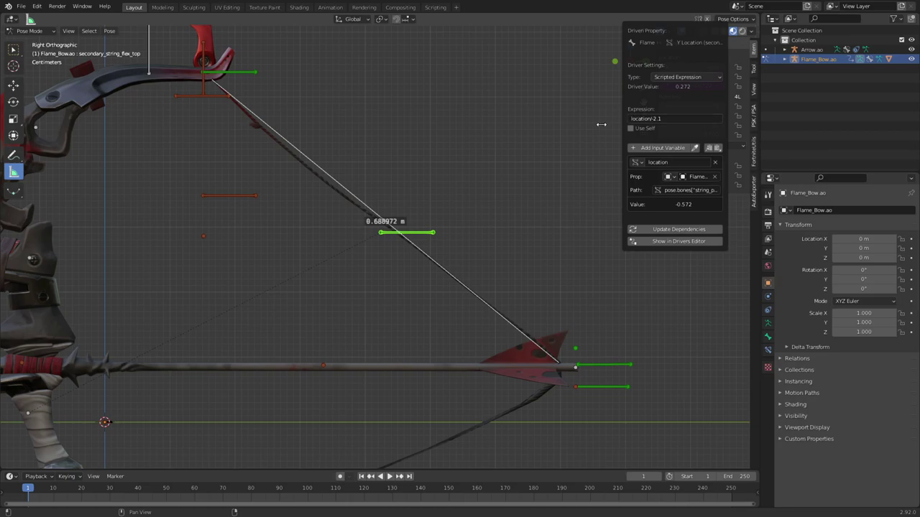
{"action": "right_click", "coordinate": [682, 77]}
{"action": "left_click", "coordinate": [683, 75]}
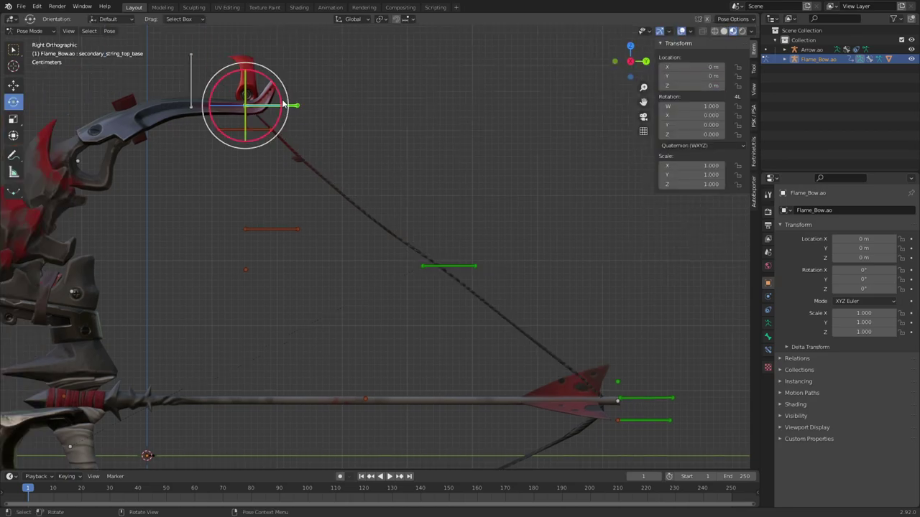
Paste the copied location driver onto the X rotation of the secondary_string_top_base bone.
{"action": "left_click_drag", "start_coordinate": [284, 104], "coordinate": [281, 85]}
{"action": "right_click", "coordinate": [672, 116]}
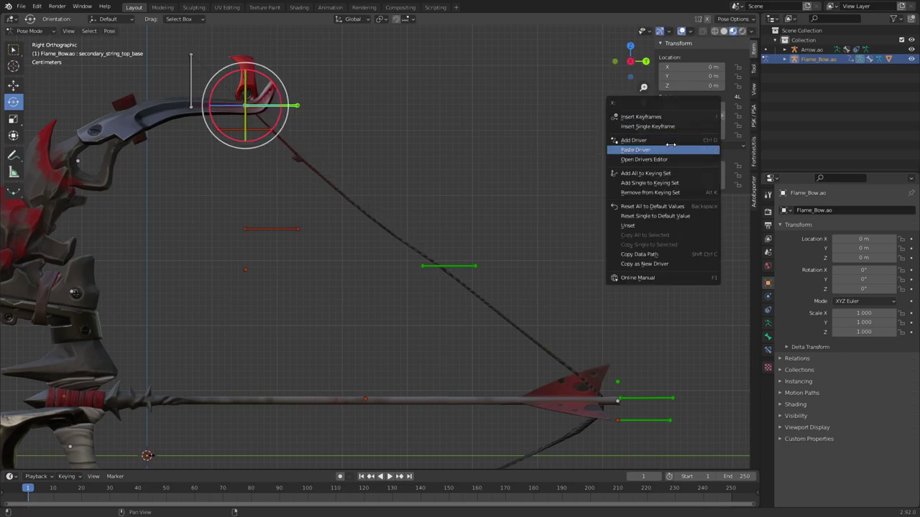
{"action": "left_click", "coordinate": [672, 148]}
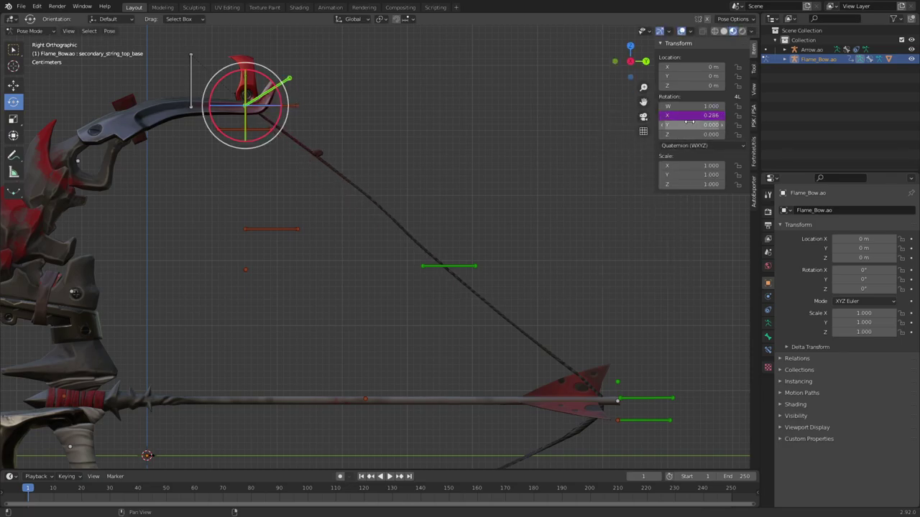
Set the expression of the secondary_string_top_base bone's X rotation driver to location/-5.
{"action": "right_click", "coordinate": [672, 116]}
{"action": "left_click", "coordinate": [672, 159]}
{"action": "key", "text": "BackSpace"}
{"action": "type", "text": "6"}
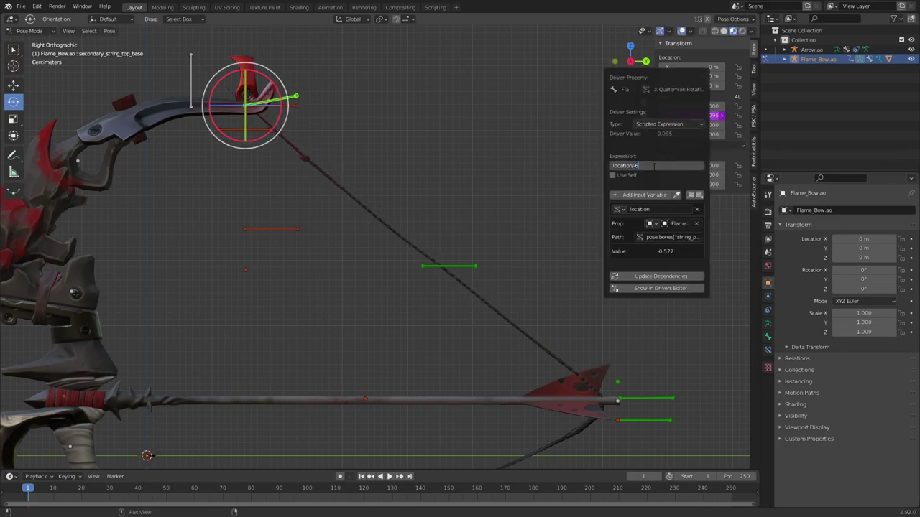
{"action": "key", "text": "BackSpace"}
{"action": "type", "text": "5"}
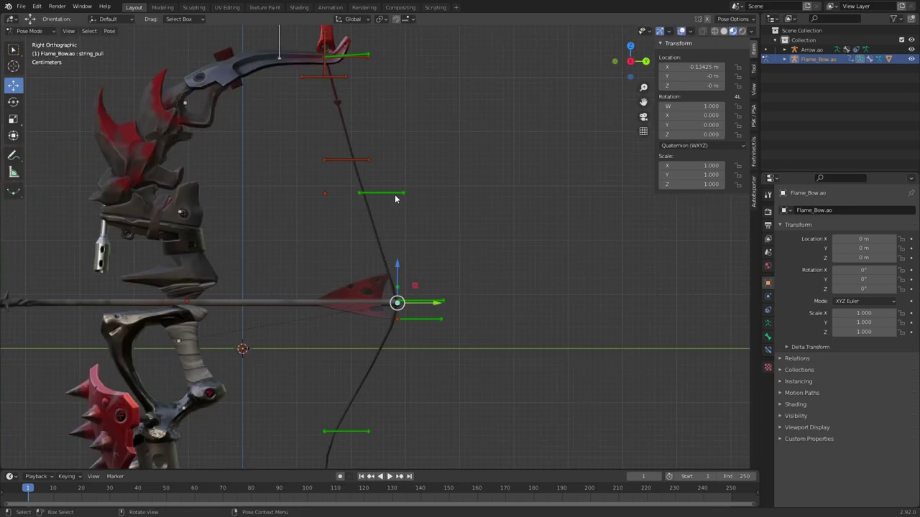
Copy the Y and Z location drivers from secondary_string_flex_top to secondary_string_main_flex_bot, and pull the string_pull bone back to test them.
{"action": "left_click", "coordinate": [395, 194]}
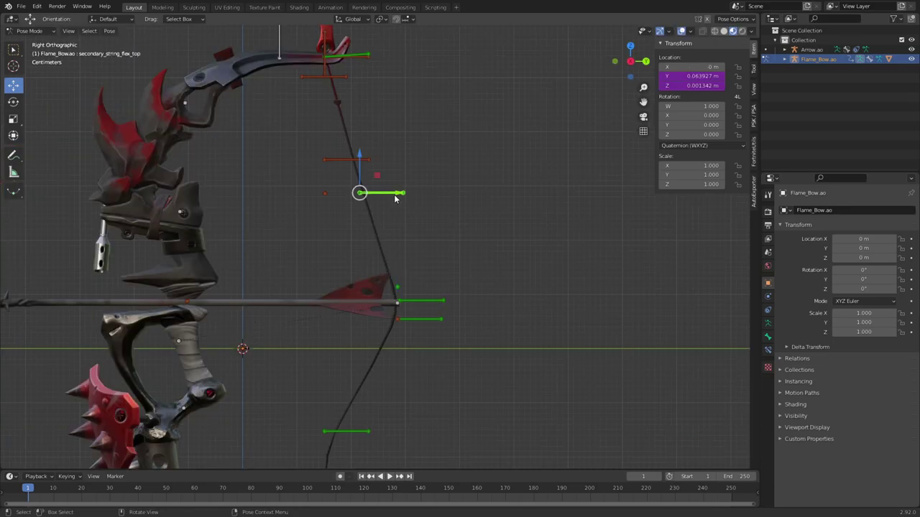
{"action": "right_click", "coordinate": [685, 77]}
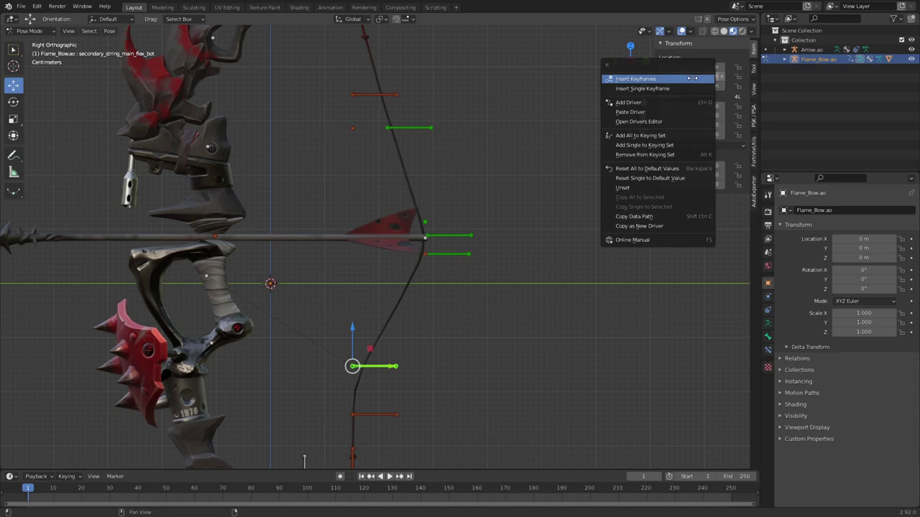
{"action": "left_click", "coordinate": [661, 113]}
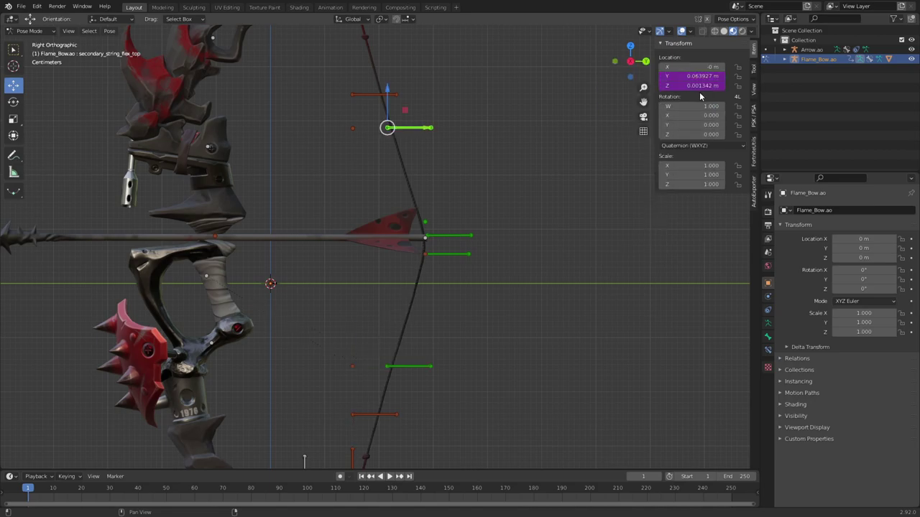
{"action": "right_click", "coordinate": [700, 88]}
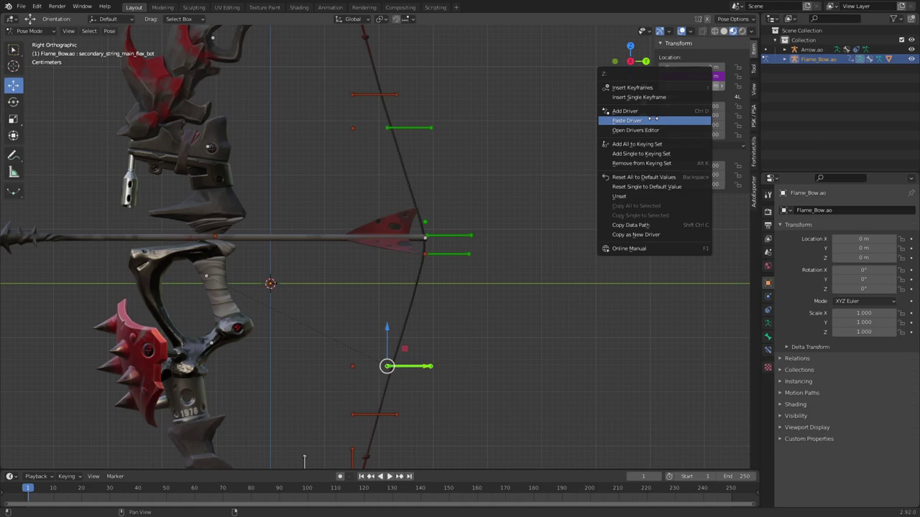
{"action": "left_click", "coordinate": [652, 120]}
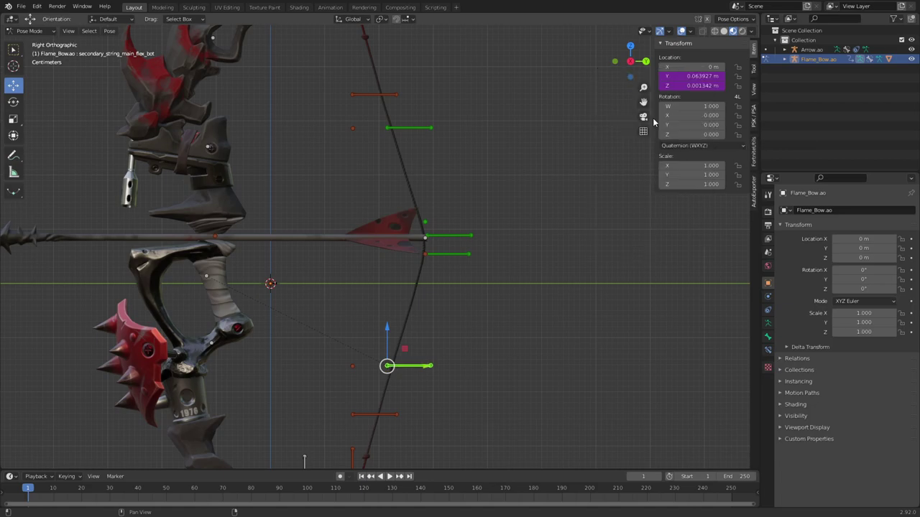
{"action": "left_click", "coordinate": [424, 237]}
{"action": "key", "text": "g"}
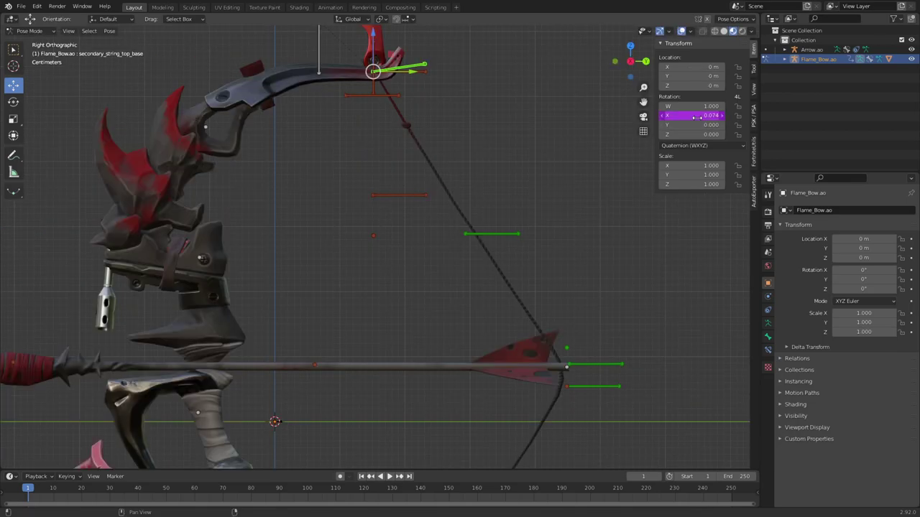
Copy the X rotation driver from secondary_string_top_base to secondary_string_bot and edit its expression to rotate the bone the opposite way.
{"action": "right_click", "coordinate": [698, 117]}
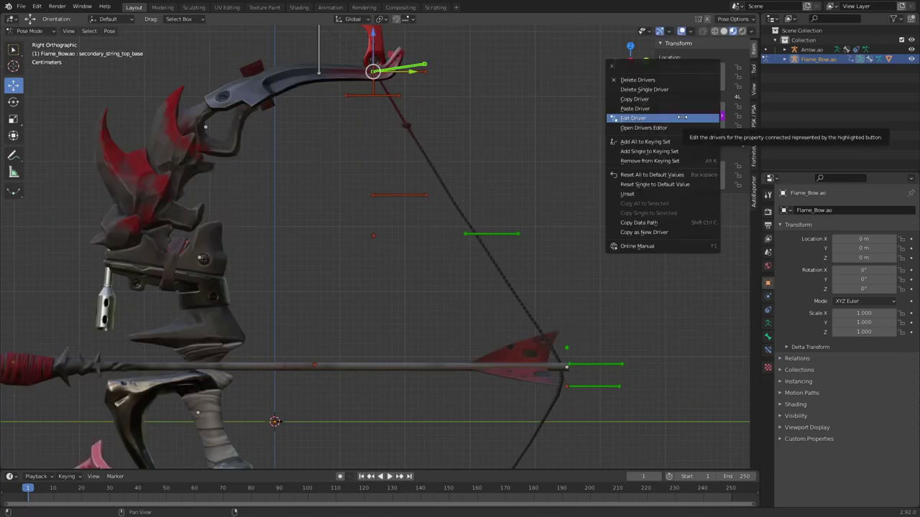
{"action": "left_click", "coordinate": [644, 99]}
{"action": "scroll", "coordinate": [463, 309], "scroll_direction": "down", "scroll_amount": 4}
{"action": "middle_click_drag", "start_coordinate": [462, 306], "coordinate": [457, 247], "text": "shift"}
{"action": "right_click", "coordinate": [694, 115]}
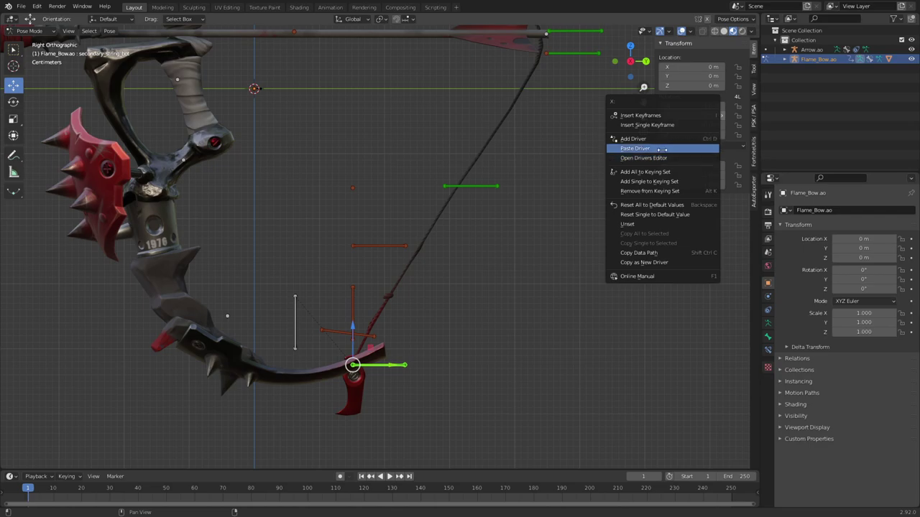
{"action": "left_click", "coordinate": [662, 149]}
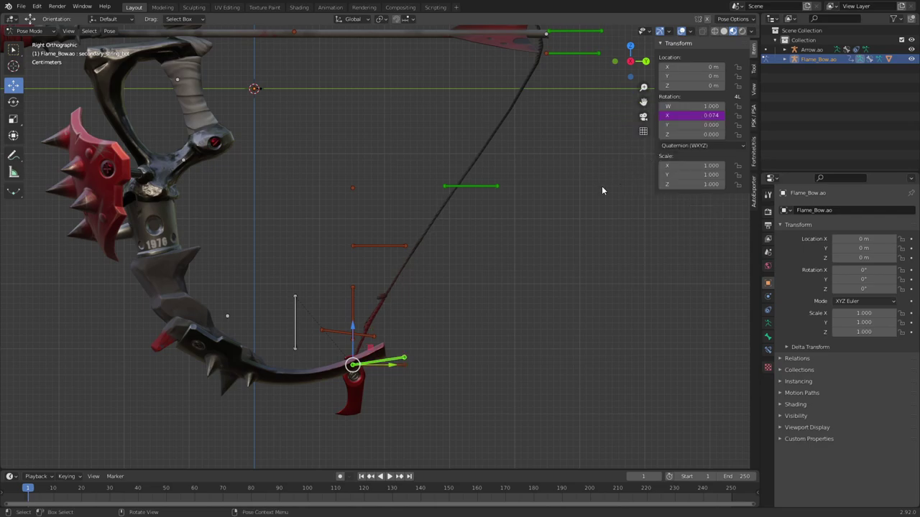
{"action": "right_click", "coordinate": [684, 112]}
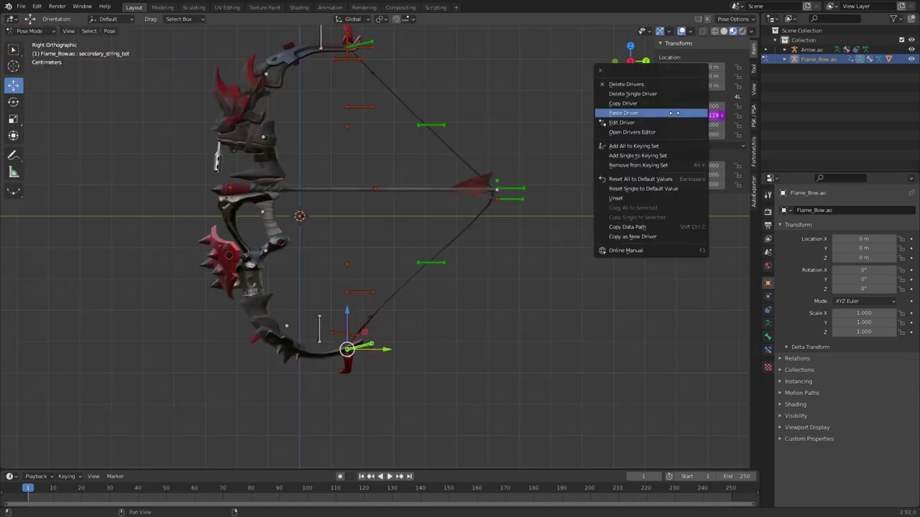
{"action": "left_click", "coordinate": [649, 122]}
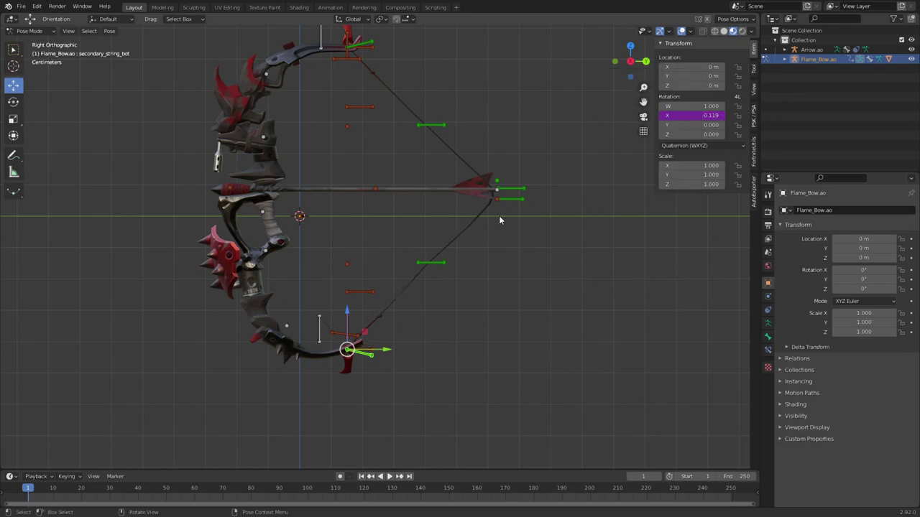
Raise the secondary_string_pull_aim_bot bone closer to the arrow shaft, and test the draw by pulling string_pull to about -0.35 m in X.
{"action": "left_click", "coordinate": [461, 256]}
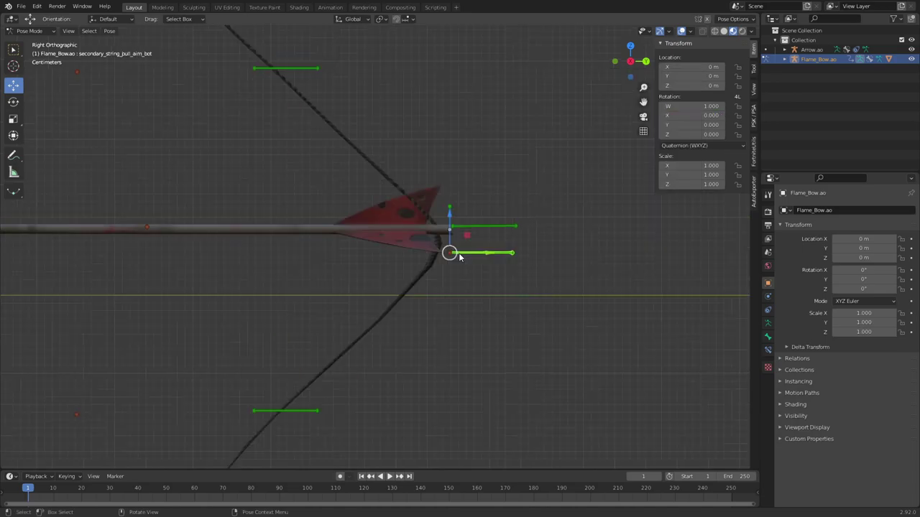
{"action": "scroll", "coordinate": [464, 248], "scroll_direction": "up", "scroll_amount": 1}
{"action": "left_click_drag", "start_coordinate": [467, 223], "coordinate": [465, 197]}
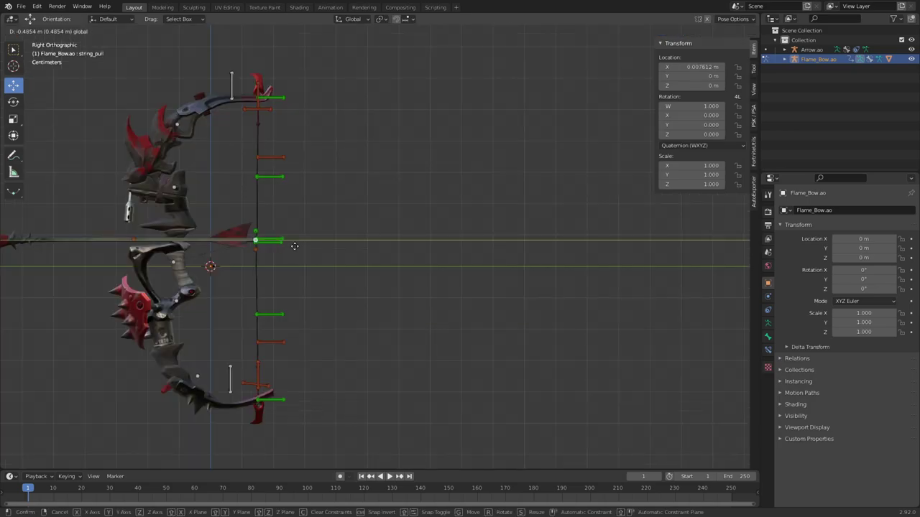
{"action": "left_click_drag", "start_coordinate": [293, 246], "coordinate": [307, 262]}
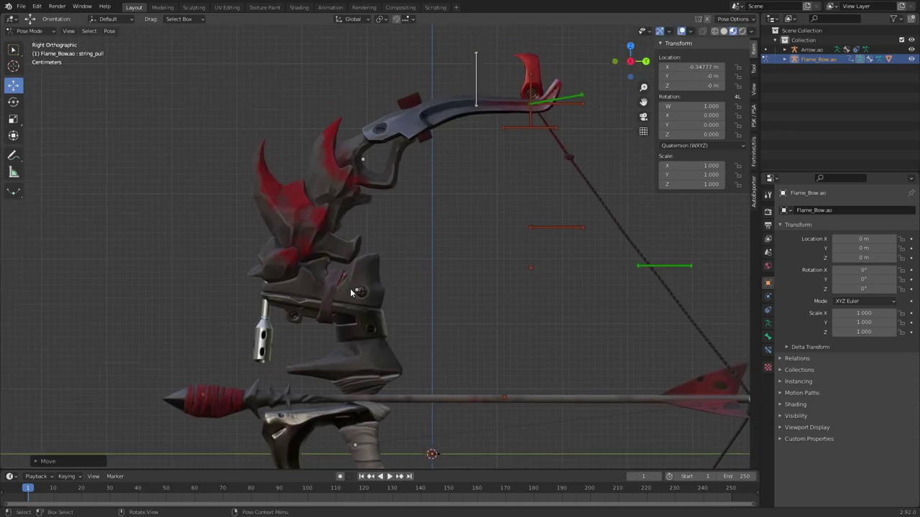
Try rotating the shaft_top_01 bone to bend the bow's upper limb, and undo the rotation.
{"action": "left_click", "coordinate": [351, 289]}
{"action": "middle_click_drag", "start_coordinate": [350, 298], "coordinate": [227, 264], "text": "shift"}
{"action": "left_click", "coordinate": [12, 102]}
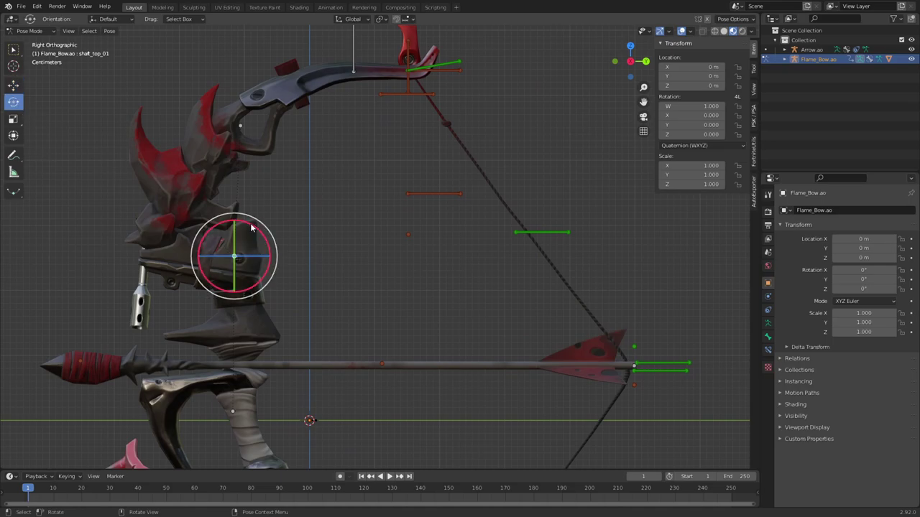
{"action": "scroll", "coordinate": [353, 171], "scroll_direction": "down", "scroll_amount": 1}
{"action": "middle_click_drag", "start_coordinate": [269, 224], "coordinate": [279, 253], "text": "shift"}
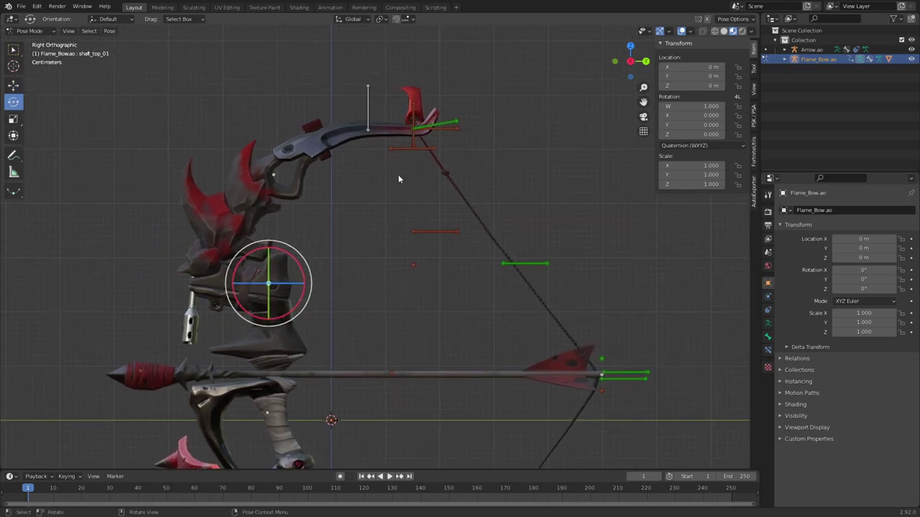
{"action": "mouse_move", "coordinate": [278, 250]}
{"action": "left_mouse_down"}
{"action": "mouse_move", "coordinate": [294, 257]}
{"action": "mouse_move", "coordinate": [284, 252]}
{"action": "left_mouse_up"}
{"action": "key", "text": "ctrl+z"}
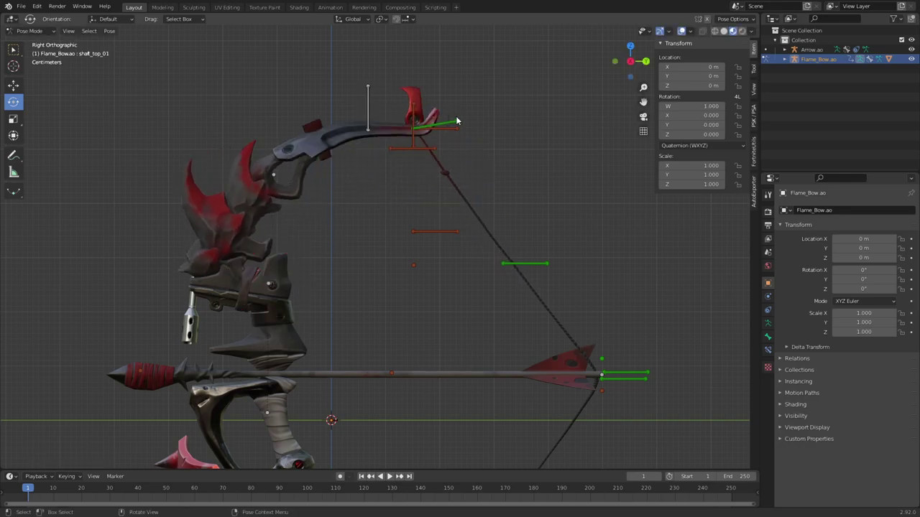
Copy the X rotation driver of the secondary_string_top_base bone.
{"action": "left_click", "coordinate": [456, 121]}
{"action": "right_click", "coordinate": [696, 115]}
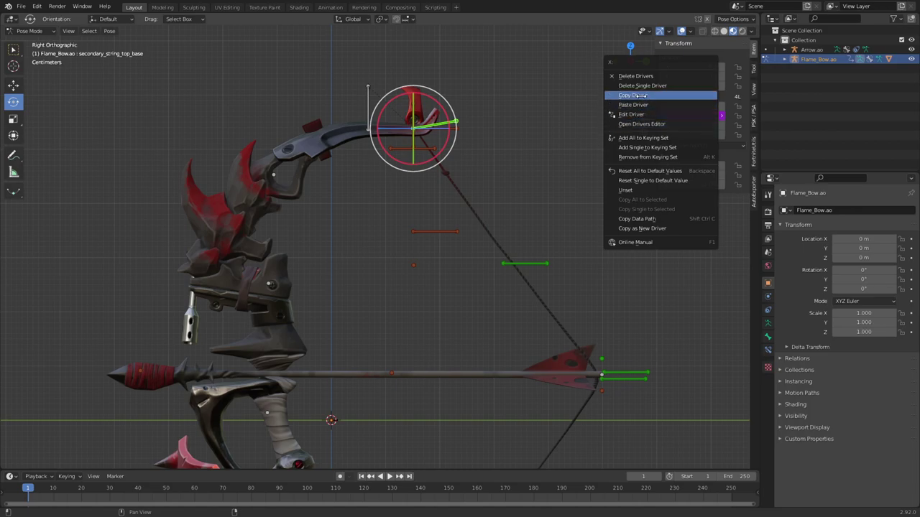
{"action": "left_click", "coordinate": [642, 96]}
Rotate the shaft_top_01 bone to a Y rotation of about -0.098 as a bending test, and clear its rotation.
{"action": "left_click", "coordinate": [267, 286]}
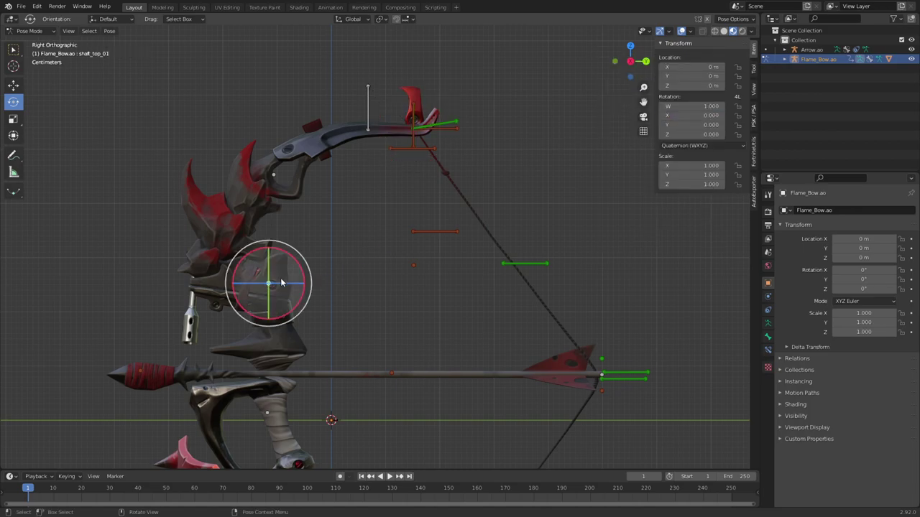
{"action": "key", "text": "r"}
{"action": "left_click", "coordinate": [308, 251]}
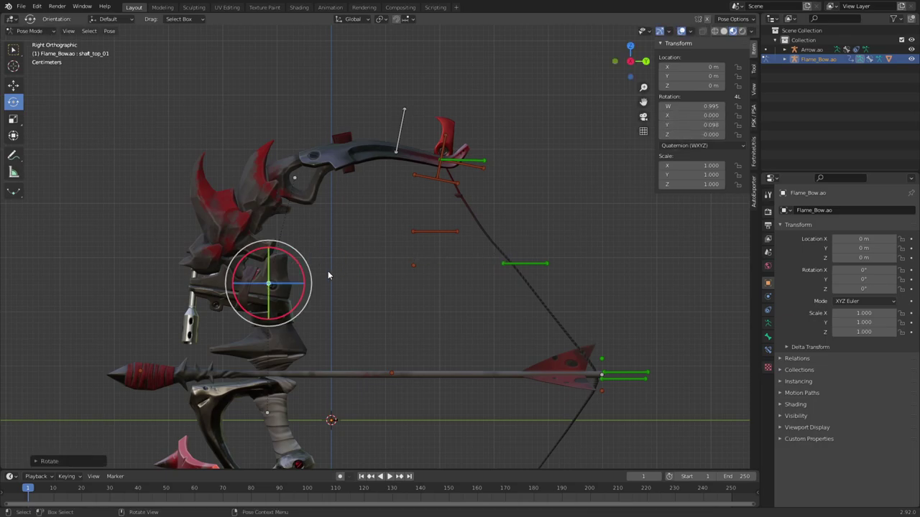
{"action": "key", "text": "alt+r"}
Examine the drawn bowstring from the upper limb tip to the arrow nock, and select the string_pull bone.
{"action": "middle_click_drag", "start_coordinate": [496, 124], "coordinate": [430, 205], "text": "shift"}
{"action": "scroll", "coordinate": [421, 219], "scroll_direction": "up", "scroll_amount": 5}
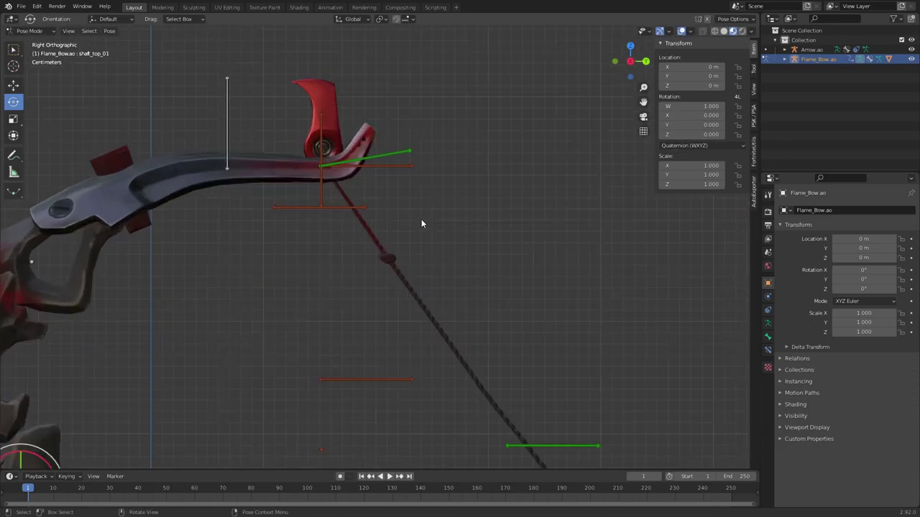
{"action": "scroll", "coordinate": [420, 218], "scroll_direction": "down", "scroll_amount": 6}
{"action": "middle_click_drag", "start_coordinate": [413, 251], "coordinate": [419, 178], "text": "shift"}
{"action": "scroll", "coordinate": [414, 147], "scroll_direction": "up", "scroll_amount": 2}
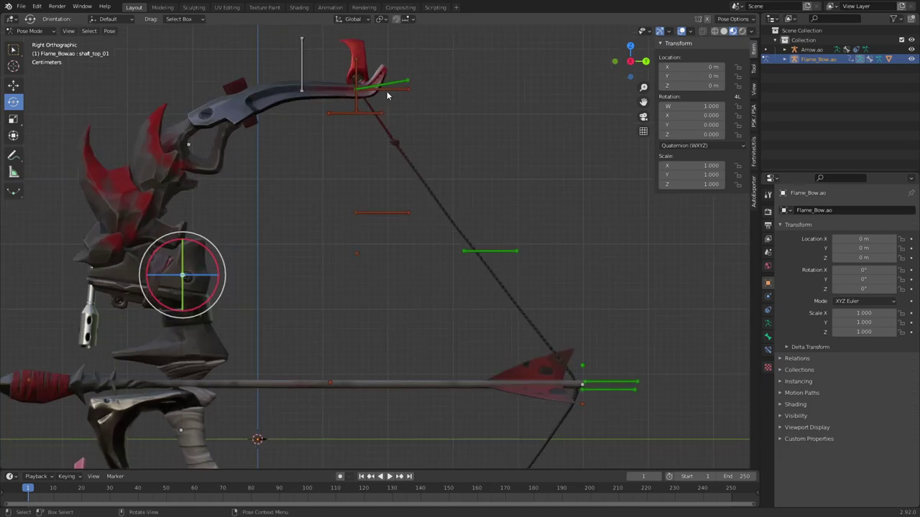
{"action": "scroll", "coordinate": [516, 291], "scroll_direction": "down", "scroll_amount": 3}
{"action": "scroll", "coordinate": [424, 237], "scroll_direction": "up", "scroll_amount": 4}
{"action": "scroll", "coordinate": [386, 299], "scroll_direction": "down", "scroll_amount": 3}
{"action": "scroll", "coordinate": [446, 248], "scroll_direction": "up", "scroll_amount": 3}
{"action": "scroll", "coordinate": [446, 248], "scroll_direction": "up", "scroll_amount": 2}
{"action": "middle_click_drag", "start_coordinate": [482, 173], "coordinate": [437, 302], "text": "shift"}
{"action": "left_click", "coordinate": [476, 238]}
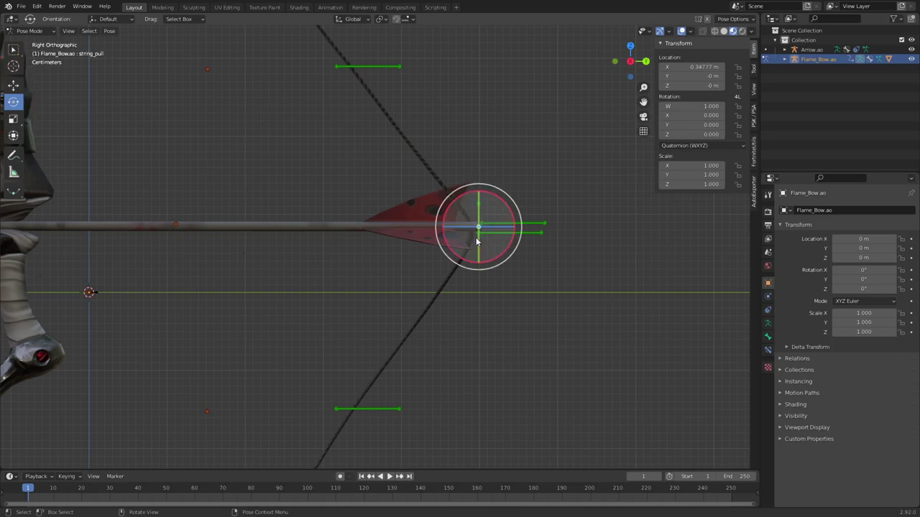
Pull the string_pull bone back along the arrow to an X location of about -0.392 m.
{"action": "scroll", "coordinate": [476, 241], "scroll_direction": "down", "scroll_amount": 6}
{"action": "left_click", "coordinate": [13, 86]}
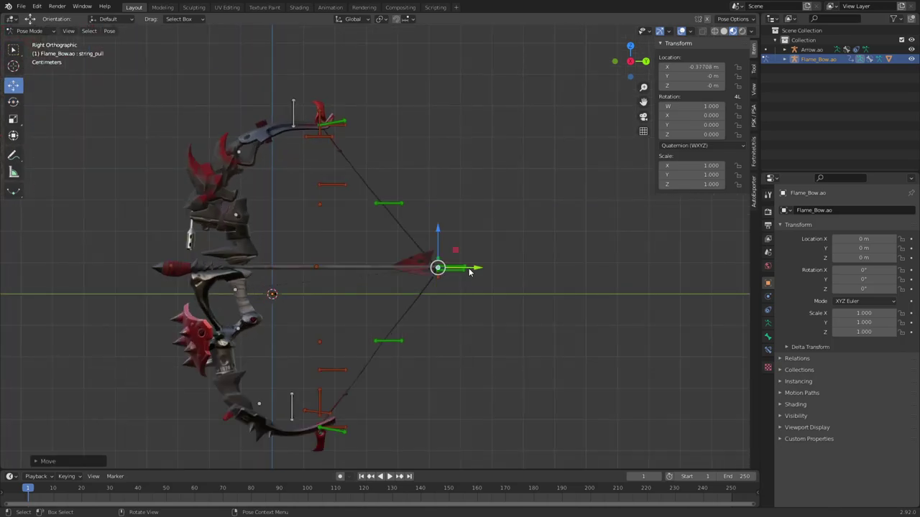
{"action": "left_click_drag", "start_coordinate": [468, 271], "coordinate": [475, 292]}
{"action": "middle_click_drag", "start_coordinate": [430, 315], "coordinate": [477, 317], "text": "shift"}
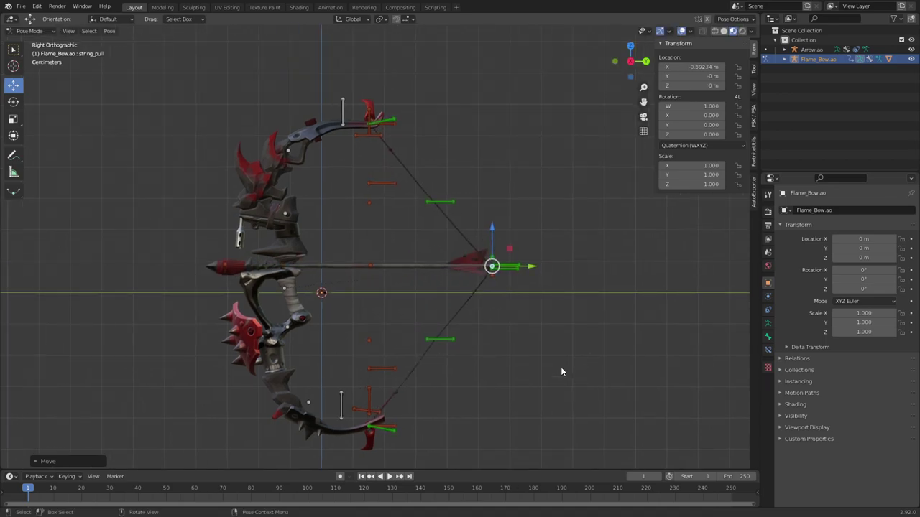
Return to Object Mode and append the M_MED_Progressive_Jonesy_DMG_1 character with its armature from another blend file.
{"action": "key", "text": "ctrl+Tab"}
{"action": "middle_click_drag", "start_coordinate": [562, 371], "coordinate": [214, 169]}
{"action": "left_click", "coordinate": [21, 7]}
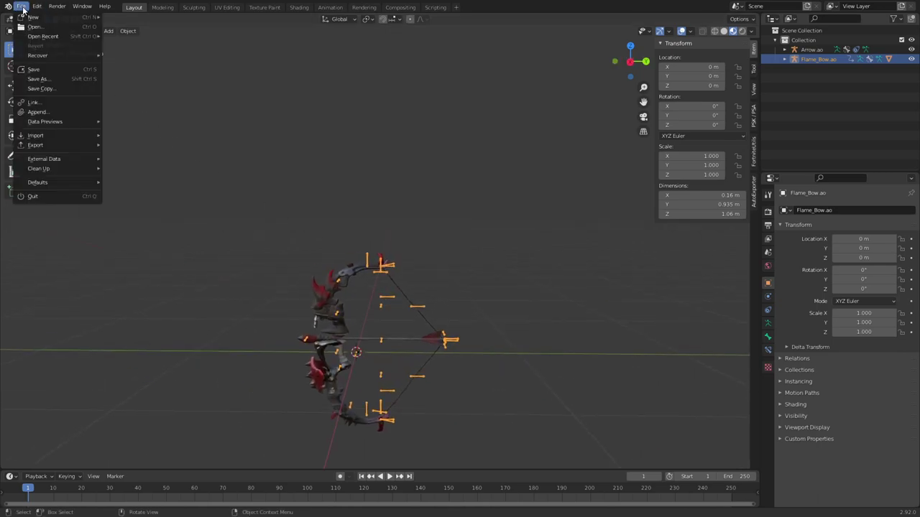
{"action": "left_click", "coordinate": [57, 112]}
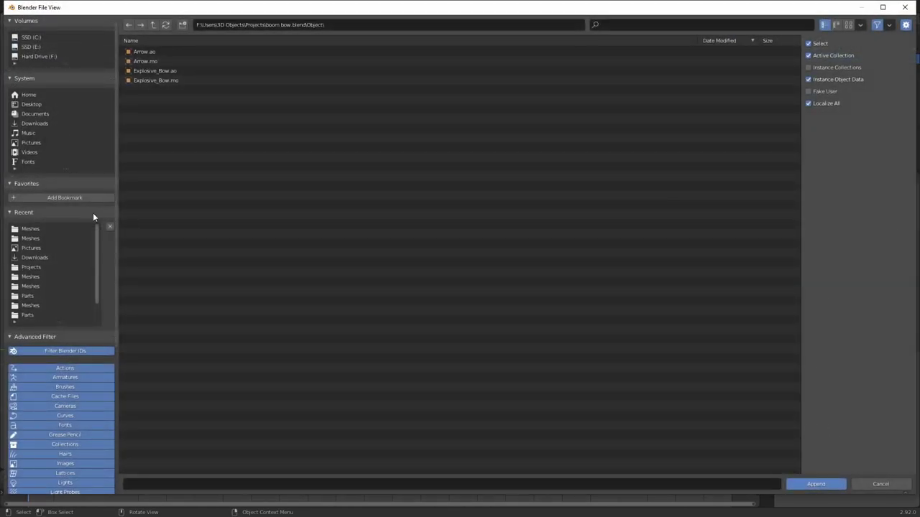
{"action": "left_click", "coordinate": [44, 266]}
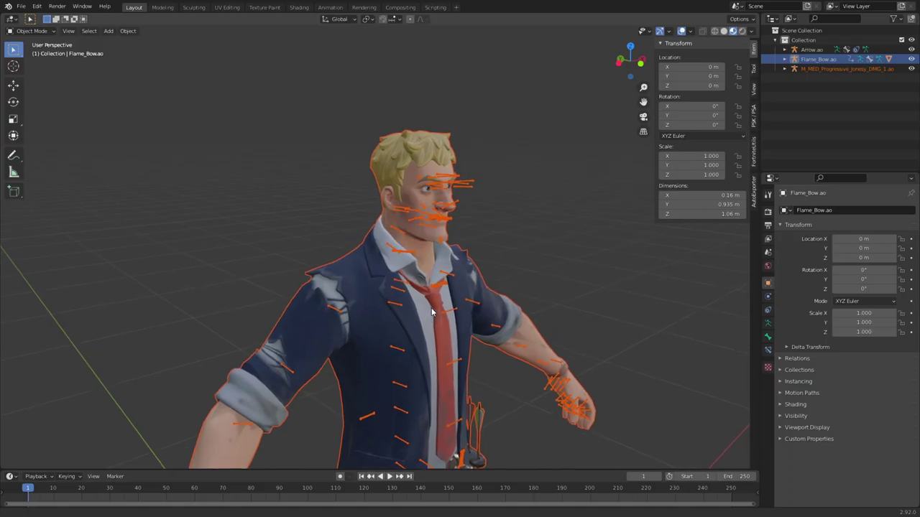
{"action": "scroll", "coordinate": [368, 242], "scroll_direction": "up", "scroll_amount": 6}
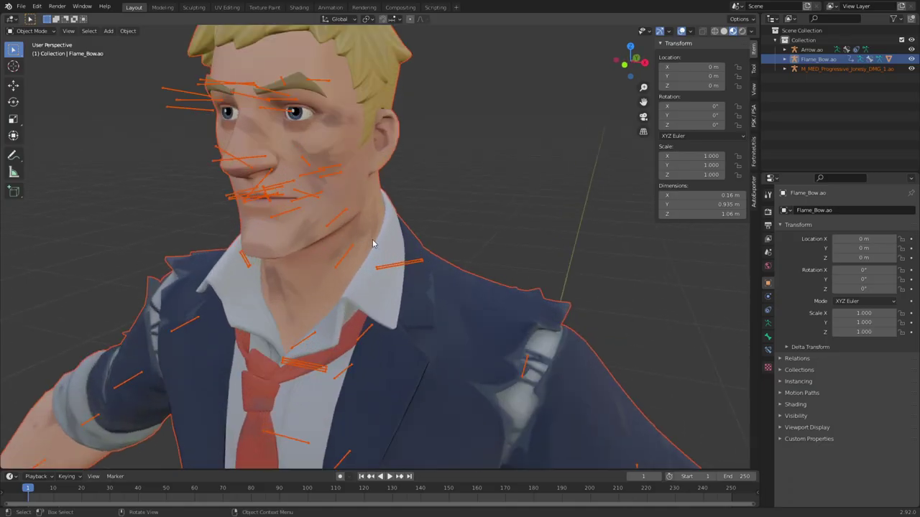
{"action": "scroll", "coordinate": [367, 242], "scroll_direction": "down", "scroll_amount": 6}
{"action": "middle_click_drag", "start_coordinate": [425, 269], "coordinate": [434, 313]}
{"action": "scroll", "coordinate": [528, 351], "scroll_direction": "down", "scroll_amount": 3}
{"action": "middle_click_drag", "start_coordinate": [528, 351], "coordinate": [574, 349]}
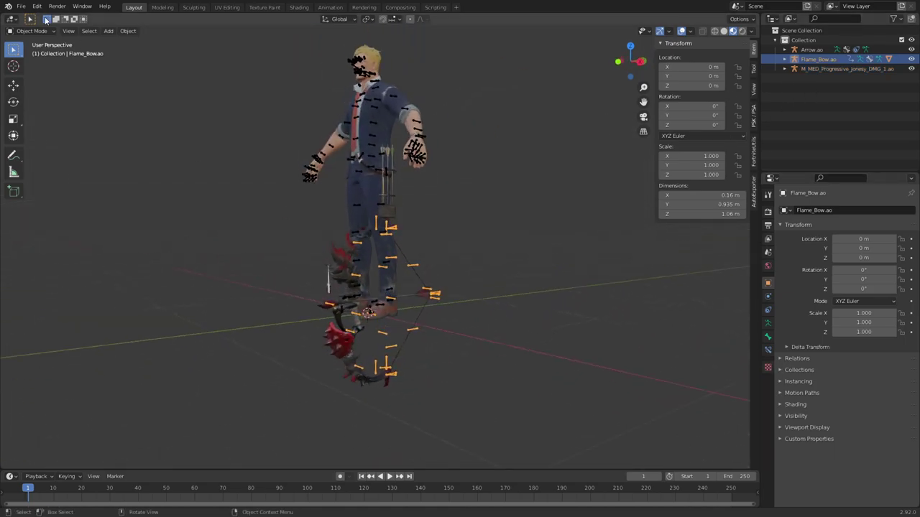
Enter Pose Mode on the bow armature, search the outliner for the root bone, and select the one under Flame_Bow.ao.
{"action": "left_click", "coordinate": [35, 31]}
{"action": "left_click", "coordinate": [35, 64]}
{"action": "scroll", "coordinate": [466, 304], "scroll_direction": "up", "scroll_amount": 4}
{"action": "middle_click_drag", "start_coordinate": [466, 305], "coordinate": [476, 216]}
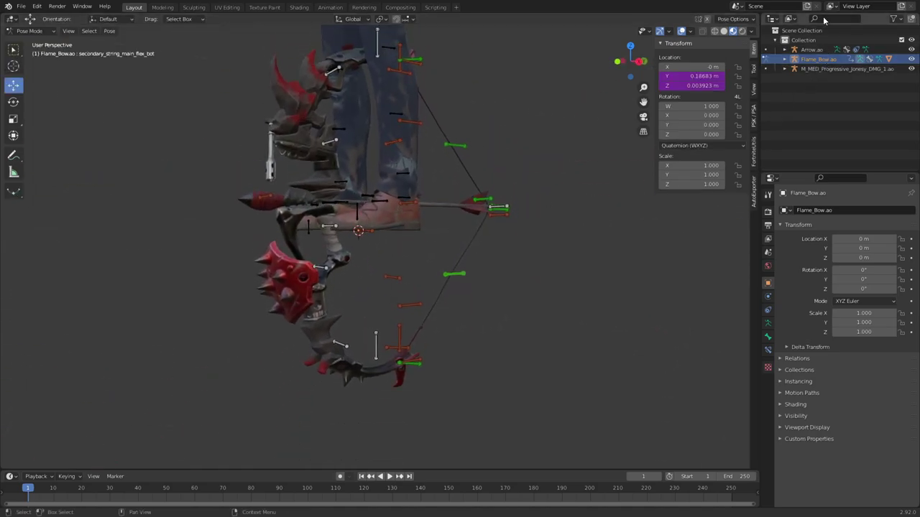
{"action": "type", "text": "roo"}
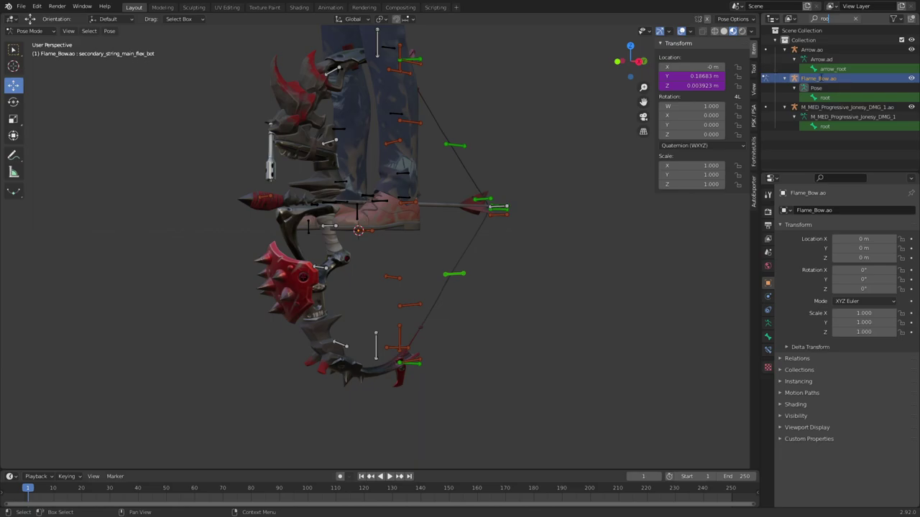
{"action": "left_click", "coordinate": [825, 97]}
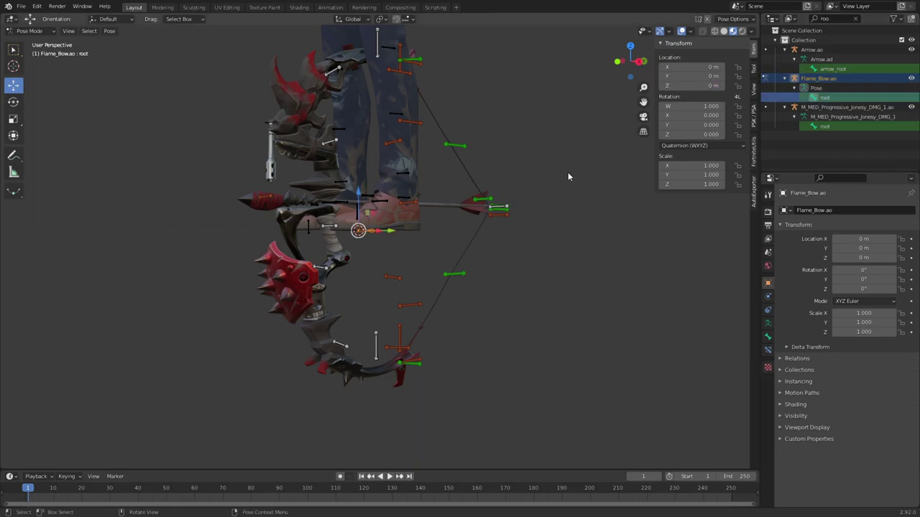
{"action": "middle_click_drag", "start_coordinate": [539, 175], "coordinate": [474, 213]}
{"action": "scroll", "coordinate": [549, 265], "scroll_direction": "down", "scroll_amount": 5}
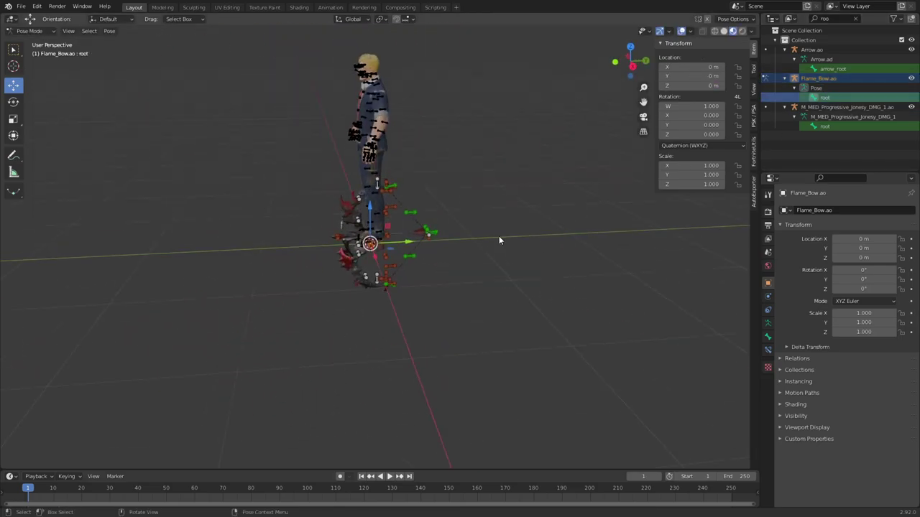
Try adding a Child Of bone constraint to the bow's root bone, targeting a hand bone of M_MED_Progressive_Jonesy_DMG_1.ao.
{"action": "left_click", "coordinate": [767, 350]}
{"action": "left_click", "coordinate": [842, 210]}
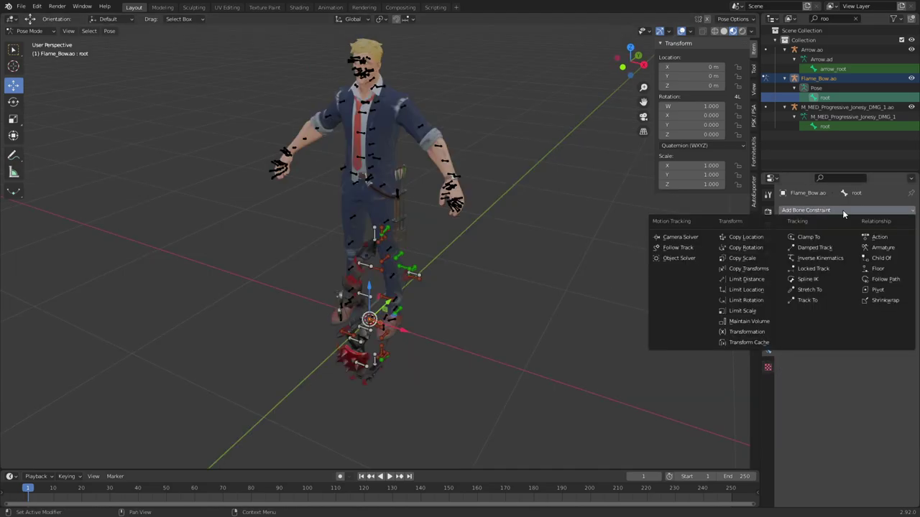
{"action": "left_click", "coordinate": [880, 258]}
{"action": "left_click", "coordinate": [863, 242]}
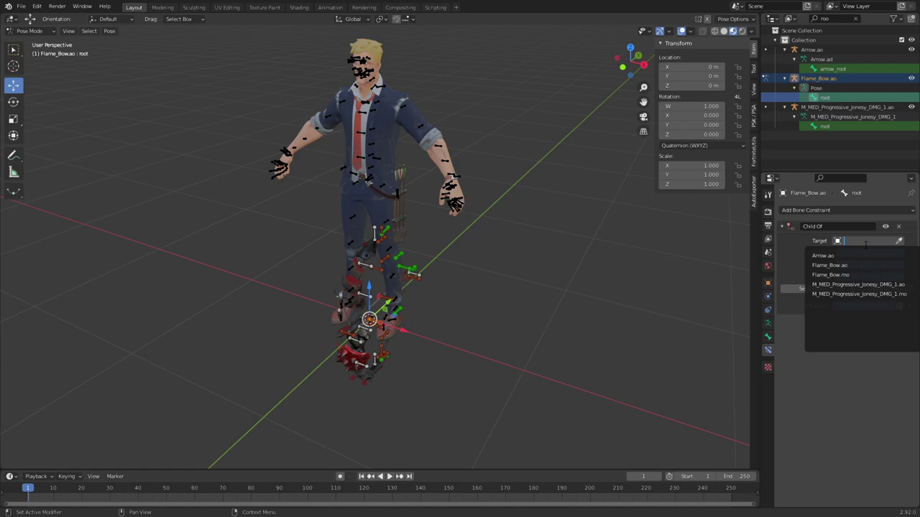
{"action": "left_click", "coordinate": [872, 284]}
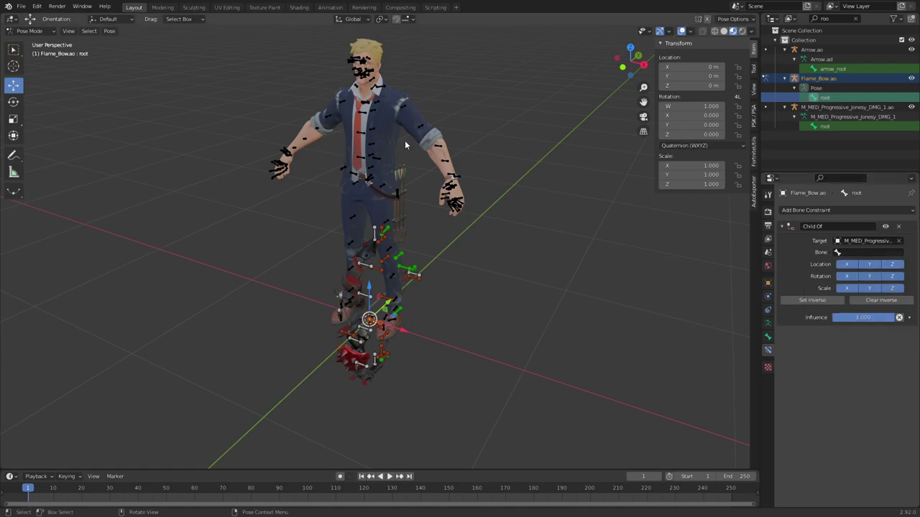
{"action": "left_click", "coordinate": [868, 252]}
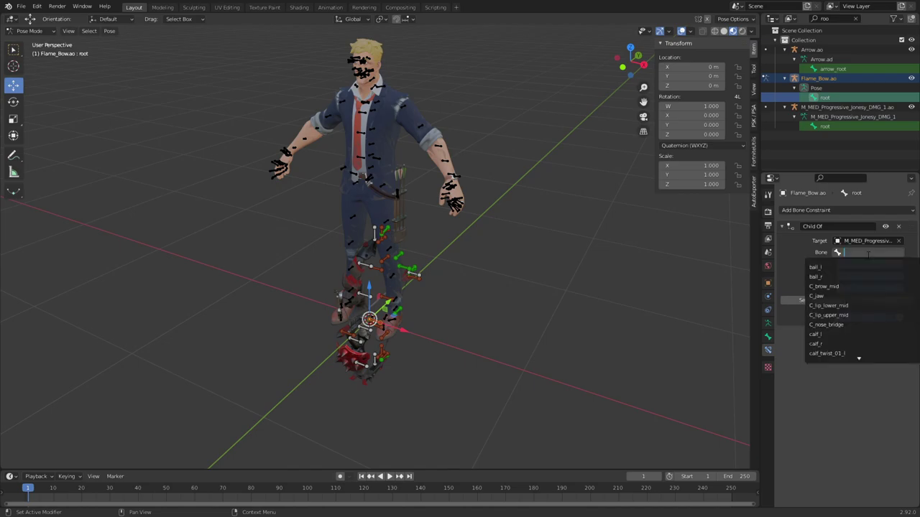
{"action": "type", "text": "lehan"}
{"action": "key", "text": "Return"}
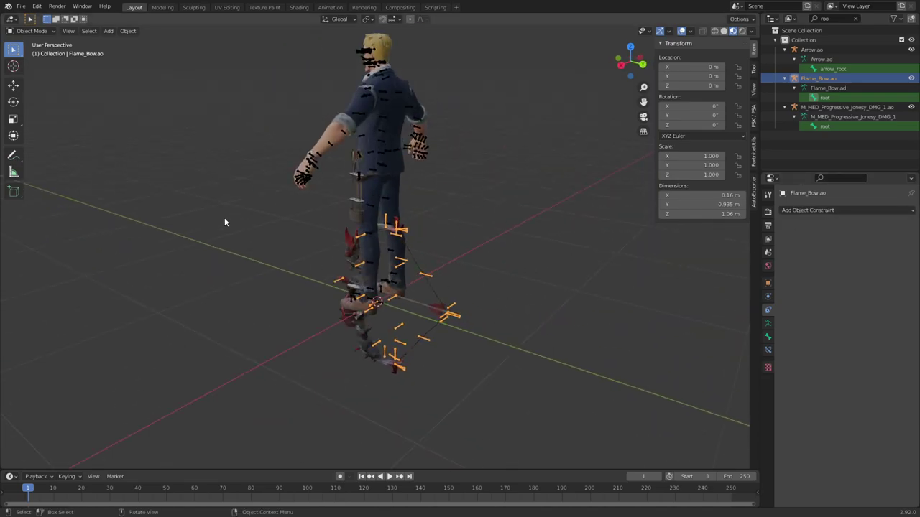
Add a Child Of object constraint to Flame_Bow.ao with M_MED_Progressive_Jonesy_DMG_1.ao as target and hand_l as bone.
{"action": "scroll", "coordinate": [410, 199], "scroll_direction": "up", "scroll_amount": 3}
{"action": "middle_click_drag", "start_coordinate": [228, 253], "coordinate": [475, 207]}
{"action": "scroll", "coordinate": [405, 192], "scroll_direction": "down", "scroll_amount": 6}
{"action": "scroll", "coordinate": [405, 191], "scroll_direction": "up", "scroll_amount": 4}
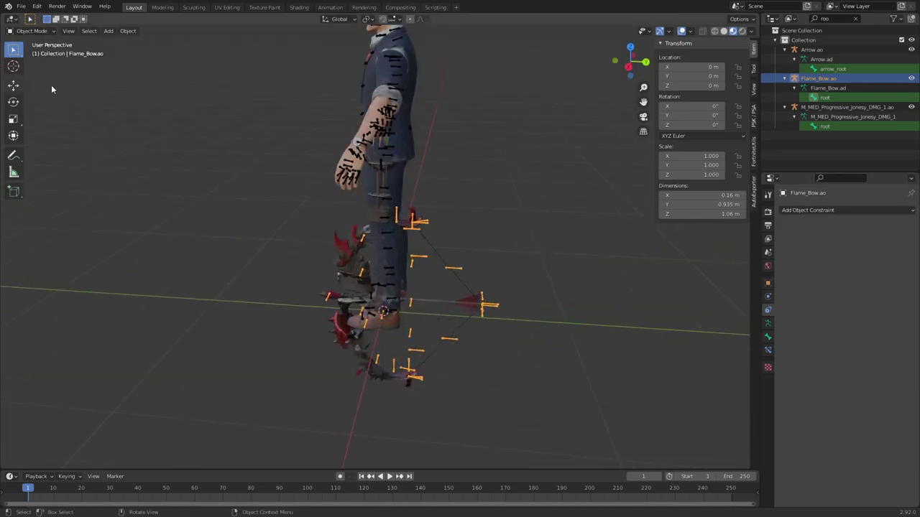
{"action": "mouse_move", "coordinate": [489, 267]}
{"action": "middle_mouse_down"}
{"action": "mouse_move", "coordinate": [462, 231]}
{"action": "mouse_move", "coordinate": [494, 221]}
{"action": "mouse_move", "coordinate": [505, 263]}
{"action": "middle_mouse_up"}
{"action": "scroll", "coordinate": [462, 231], "scroll_direction": "down", "scroll_amount": 2}
{"action": "scroll", "coordinate": [494, 221], "scroll_direction": "up", "scroll_amount": 2}
{"action": "left_click", "coordinate": [834, 211]}
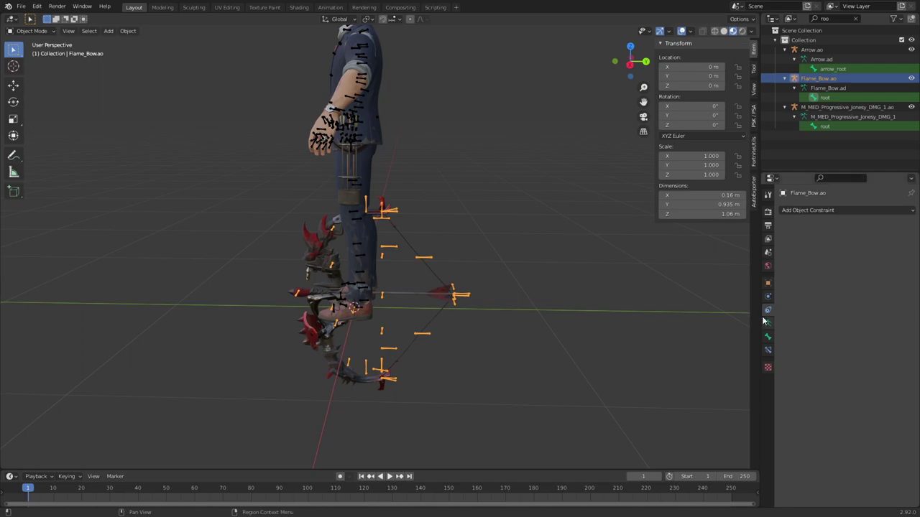
{"action": "left_click", "coordinate": [842, 211]}
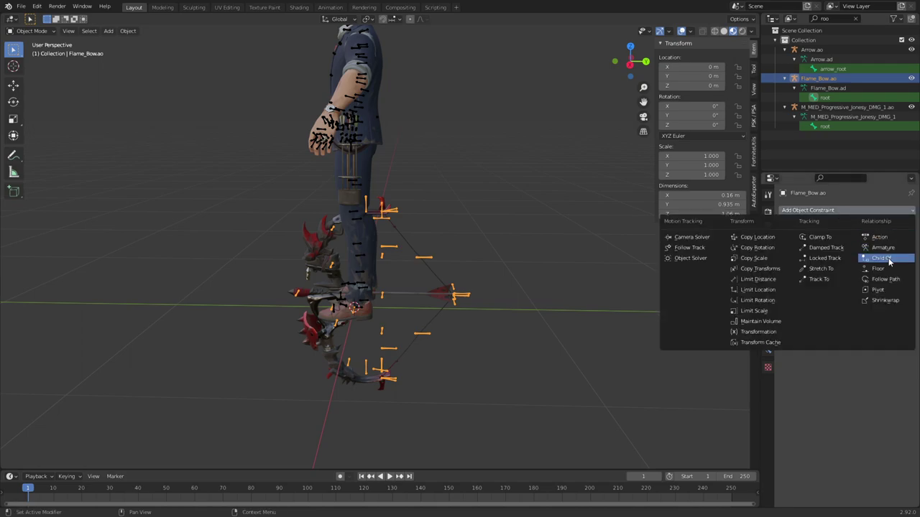
{"action": "left_click", "coordinate": [864, 247]}
{"action": "left_click", "coordinate": [863, 241]}
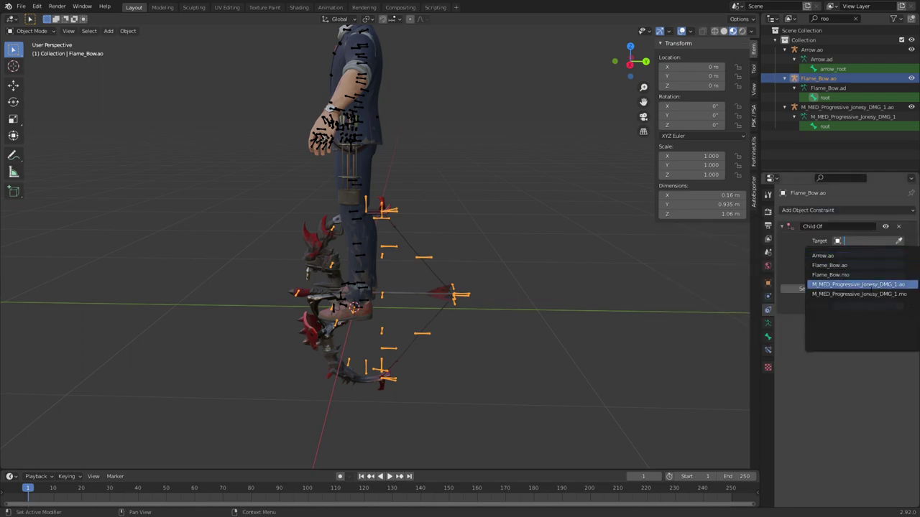
{"action": "left_click", "coordinate": [862, 285]}
{"action": "left_click", "coordinate": [855, 253]}
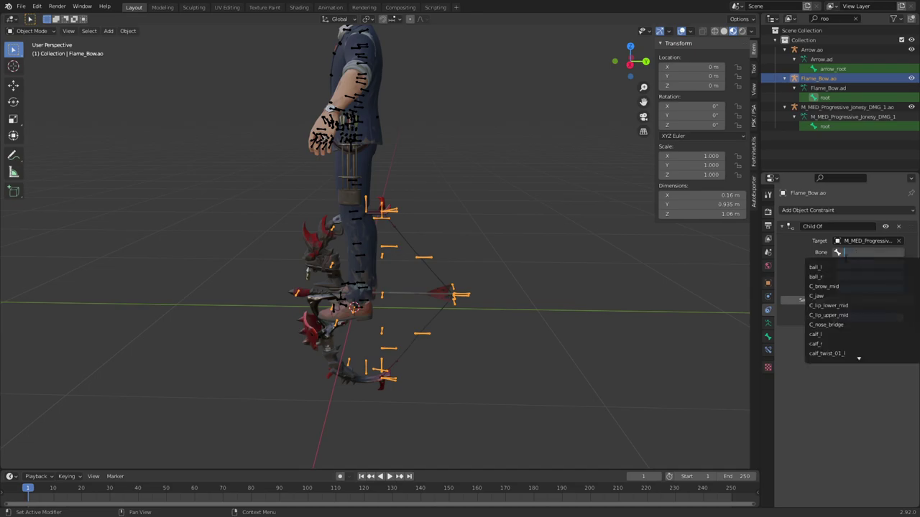
{"action": "type", "text": "hand"}
{"action": "key", "text": "Return"}
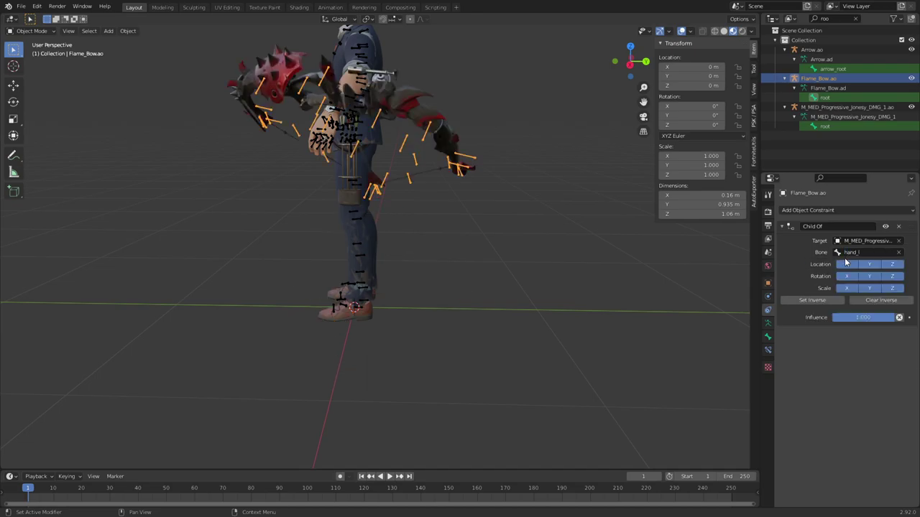
Try moving the constrained bow object freely away from the character's left hand.
{"action": "middle_click_drag", "start_coordinate": [476, 119], "coordinate": [360, 234]}
{"action": "scroll", "coordinate": [503, 270], "scroll_direction": "up", "scroll_amount": 4}
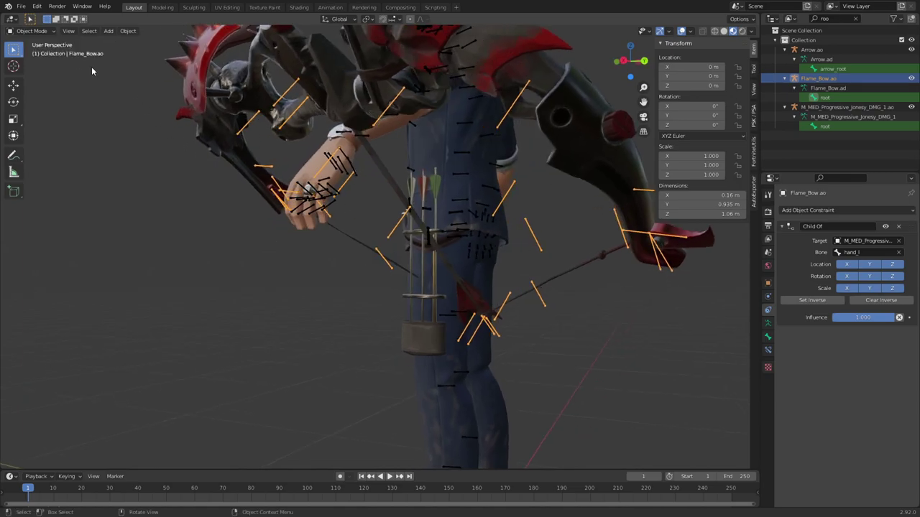
{"action": "scroll", "coordinate": [105, 76], "scroll_direction": "down", "scroll_amount": 6}
{"action": "key", "text": "g"}
{"action": "left_click", "coordinate": [574, 256]}
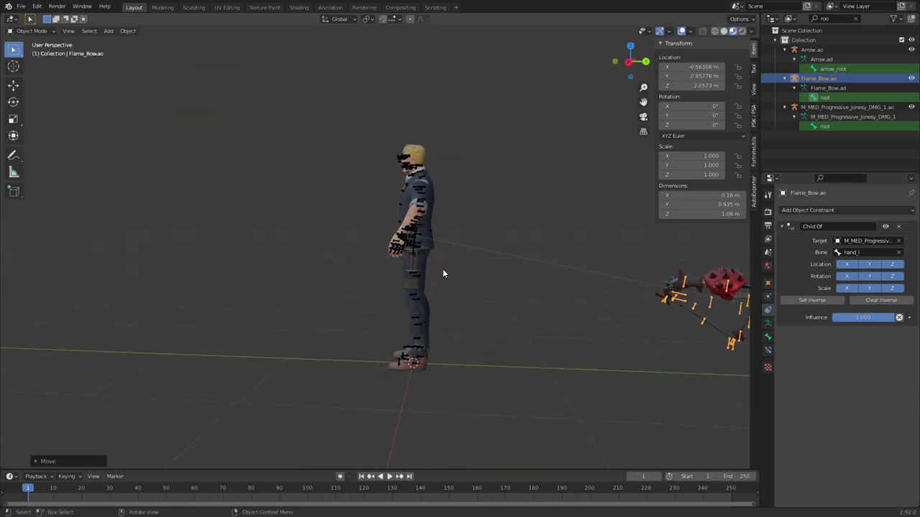
Disable the Child Of constraint and move the bow beside the left hand, at about X 0.514, Y -0.032, Z 1.008 m.
{"action": "left_click", "coordinate": [29, 31]}
{"action": "left_click", "coordinate": [886, 226]}
{"action": "middle_click_drag", "start_coordinate": [518, 185], "coordinate": [441, 225], "text": "shift"}
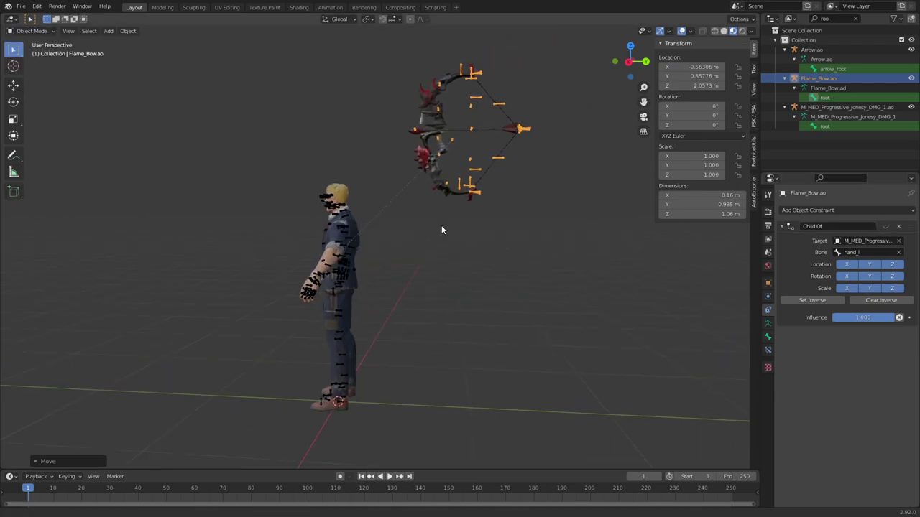
{"action": "key", "text": "g"}
{"action": "left_click", "coordinate": [641, 375]}
{"action": "mouse_move", "coordinate": [592, 342]}
{"action": "middle_mouse_down"}
{"action": "mouse_move", "coordinate": [501, 339]}
{"action": "mouse_move", "coordinate": [591, 334]}
{"action": "mouse_move", "coordinate": [578, 335]}
{"action": "middle_mouse_up"}
{"action": "key", "text": "g"}
{"action": "left_click", "coordinate": [172, 262]}
{"action": "middle_click_drag", "start_coordinate": [172, 266], "coordinate": [128, 288]}
{"action": "key", "text": "g"}
{"action": "left_click", "coordinate": [232, 276]}
{"action": "middle_click_drag", "start_coordinate": [231, 276], "coordinate": [359, 200]}
{"action": "scroll", "coordinate": [315, 213], "scroll_direction": "up", "scroll_amount": 5}
{"action": "scroll", "coordinate": [316, 212], "scroll_direction": "down", "scroll_amount": 4}
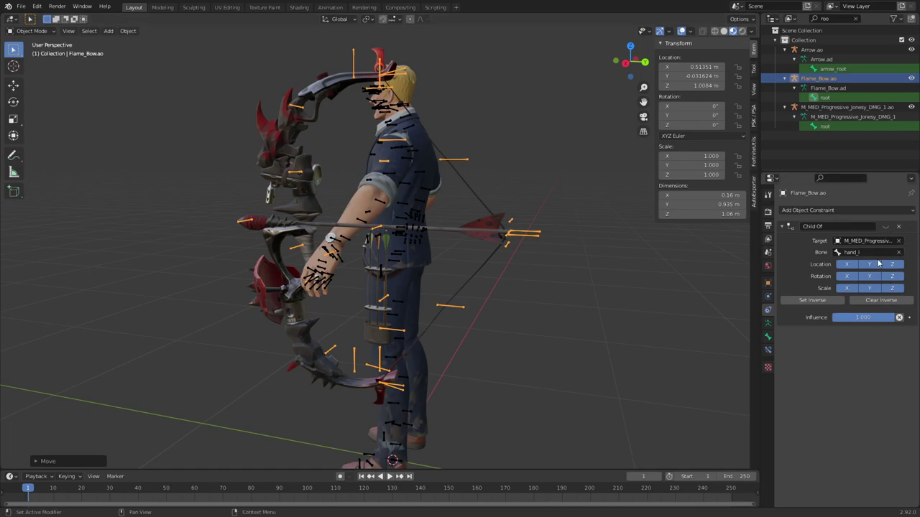
Re-enable the bow's Child Of constraint and apply Set Inverse.
{"action": "left_click", "coordinate": [884, 226]}
{"action": "scroll", "coordinate": [531, 240], "scroll_direction": "down", "scroll_amount": 4}
{"action": "middle_click_drag", "start_coordinate": [445, 261], "coordinate": [435, 216]}
{"action": "left_click", "coordinate": [819, 301]}
{"action": "middle_click_drag", "start_coordinate": [497, 254], "coordinate": [494, 256]}
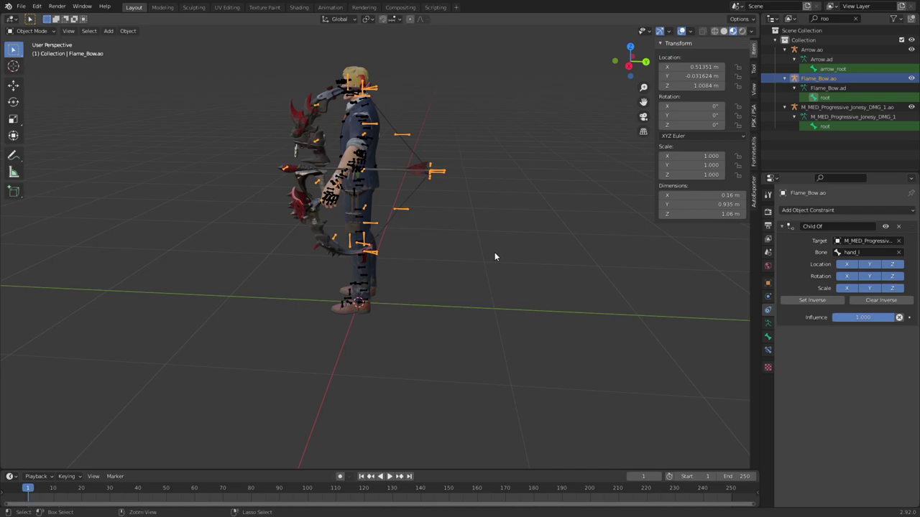
Undo the inverse, the constraint toggles and all bow moves back to the newly assigned hand_l constraint.
{"action": "key", "text": "ctrl+z"}
{"action": "key", "text": "ctrl+z"}
{"action": "key", "text": "ctrl+z"}
{"action": "key", "text": "ctrl+z"}
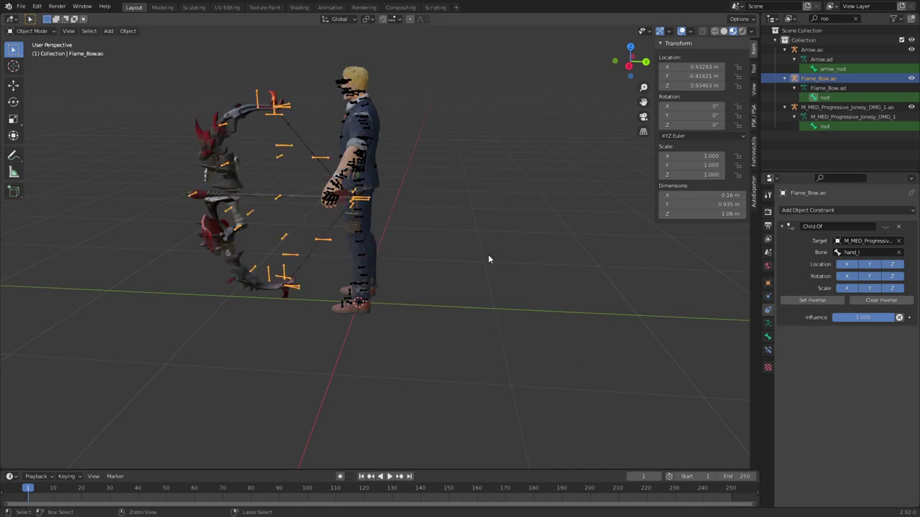
{"action": "key", "text": "ctrl+z"}
{"action": "key", "text": "ctrl+z"}
{"action": "key", "text": "ctrl+z"}
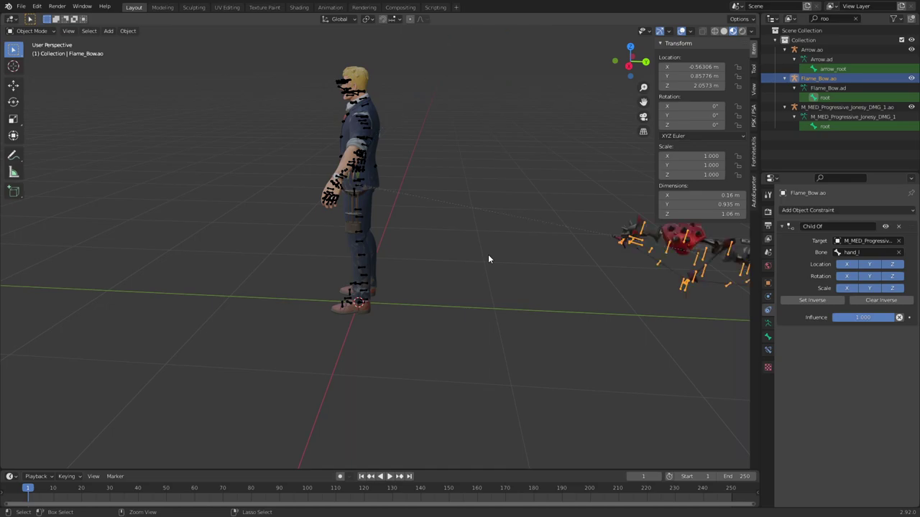
{"action": "key", "text": "ctrl+z"}
In Pose Mode, rotate the bow's root bone at the left hand to about W 0.999, X 0.007, Y 0.016, Z -0.041.
{"action": "middle_click_drag", "start_coordinate": [488, 254], "coordinate": [428, 224]}
{"action": "middle_click_drag", "start_coordinate": [188, 73], "coordinate": [281, 179], "text": "shift"}
{"action": "scroll", "coordinate": [281, 180], "scroll_direction": "up", "scroll_amount": 4}
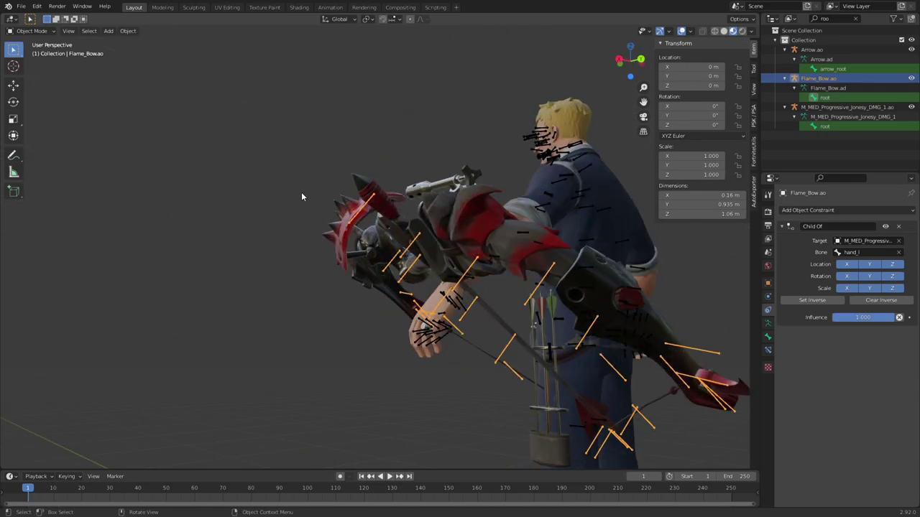
{"action": "left_click", "coordinate": [32, 30]}
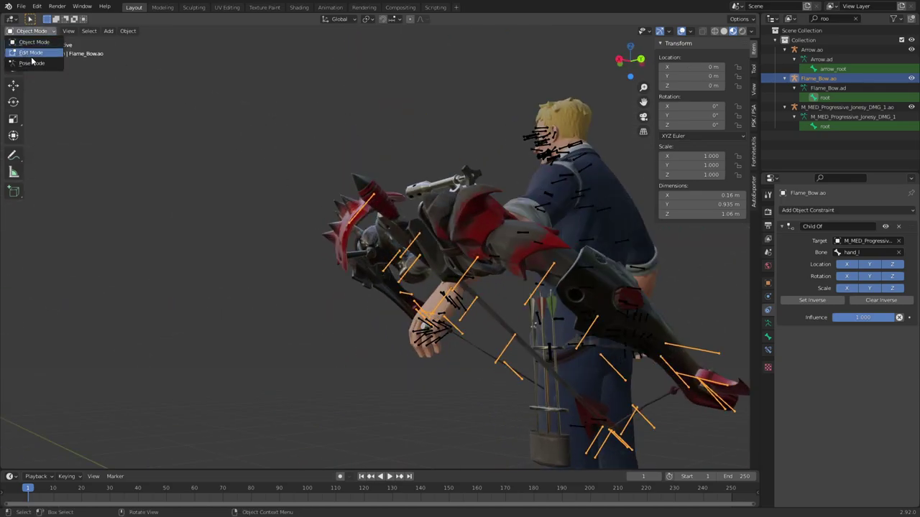
{"action": "left_click", "coordinate": [30, 62]}
{"action": "middle_click_drag", "start_coordinate": [429, 225], "coordinate": [326, 159]}
{"action": "left_click", "coordinate": [19, 103]}
{"action": "scroll", "coordinate": [460, 241], "scroll_direction": "down", "scroll_amount": 3}
{"action": "middle_click_drag", "start_coordinate": [486, 248], "coordinate": [509, 267]}
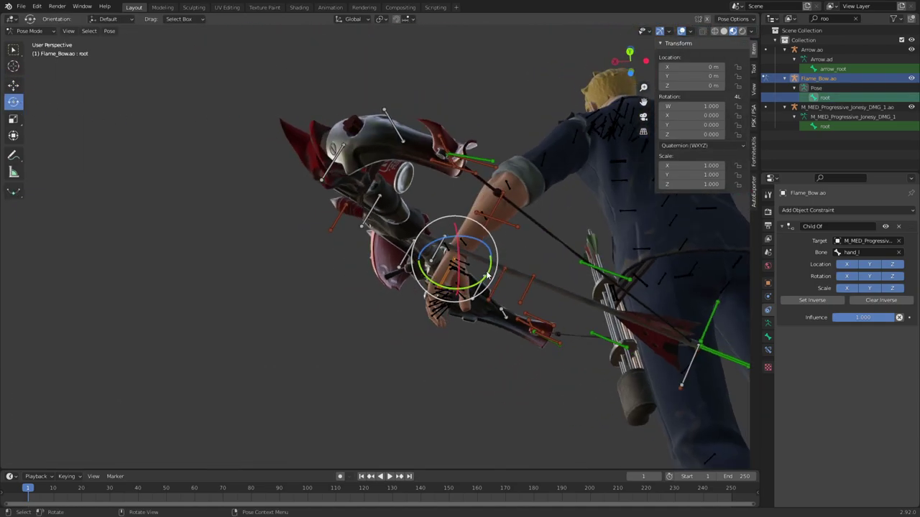
{"action": "left_click_drag", "start_coordinate": [487, 275], "coordinate": [473, 300]}
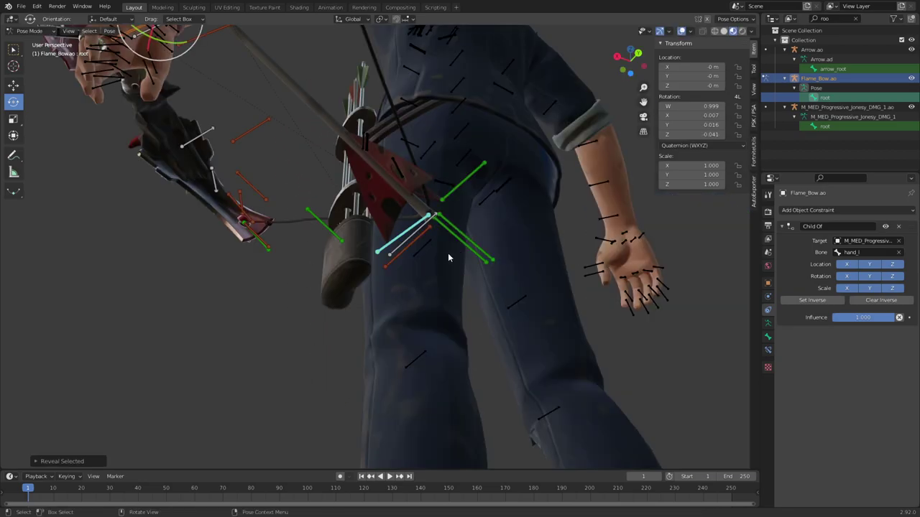
Select the bow's arrow_nock bone at the tail of the arrow.
{"action": "scroll", "coordinate": [448, 253], "scroll_direction": "up", "scroll_amount": 3}
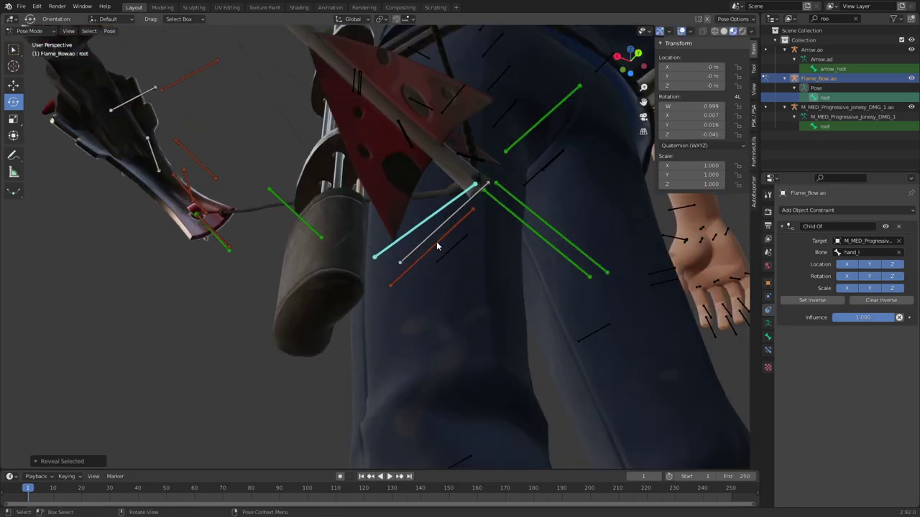
{"action": "left_click", "coordinate": [431, 213]}
{"action": "scroll", "coordinate": [432, 213], "scroll_direction": "down", "scroll_amount": 6}
{"action": "middle_click_drag", "start_coordinate": [273, 214], "coordinate": [260, 52]}
{"action": "middle_click_drag", "start_coordinate": [284, 125], "coordinate": [512, 285]}
{"action": "middle_click_drag", "start_coordinate": [488, 313], "coordinate": [483, 289]}
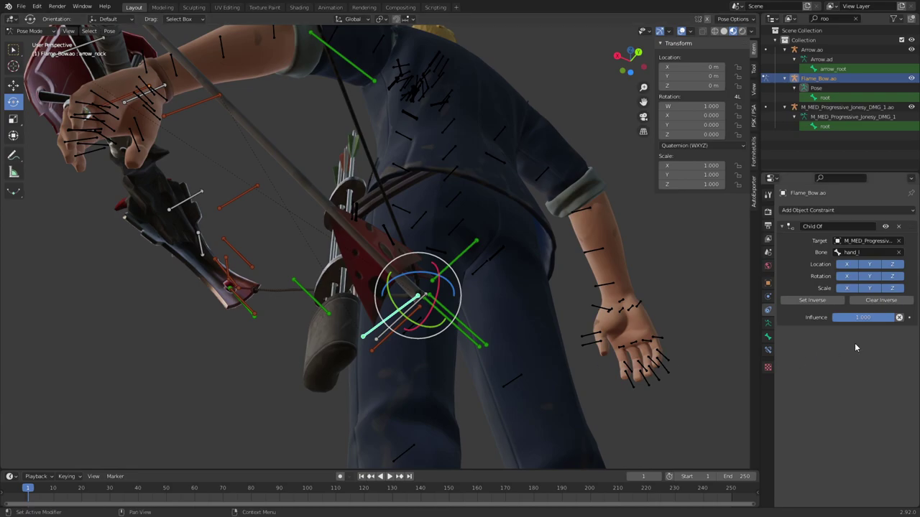
Try removing the Child Of constraint from the Flame_Bow object and undo the removal.
{"action": "left_click", "coordinate": [898, 227]}
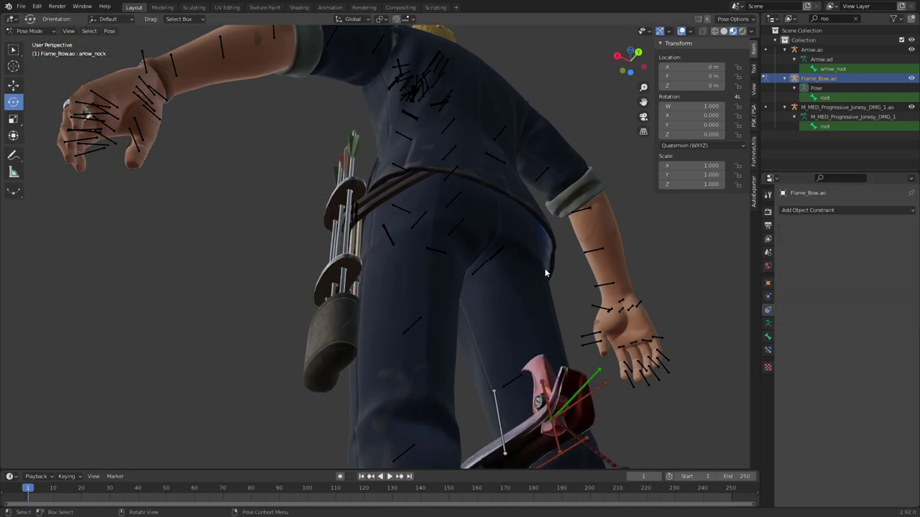
{"action": "scroll", "coordinate": [525, 279], "scroll_direction": "down", "scroll_amount": 4}
{"action": "middle_click_drag", "start_coordinate": [521, 282], "coordinate": [517, 343]}
{"action": "key", "text": "ctrl+z"}
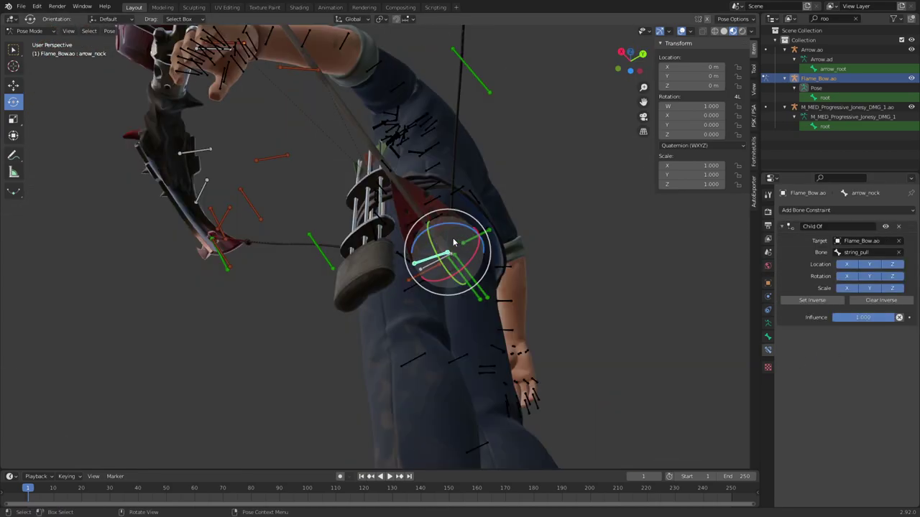
Try removing the Child Of constraint from the bow's arrow_nock bone and undo the removal.
{"action": "middle_click_drag", "start_coordinate": [452, 238], "coordinate": [303, 177]}
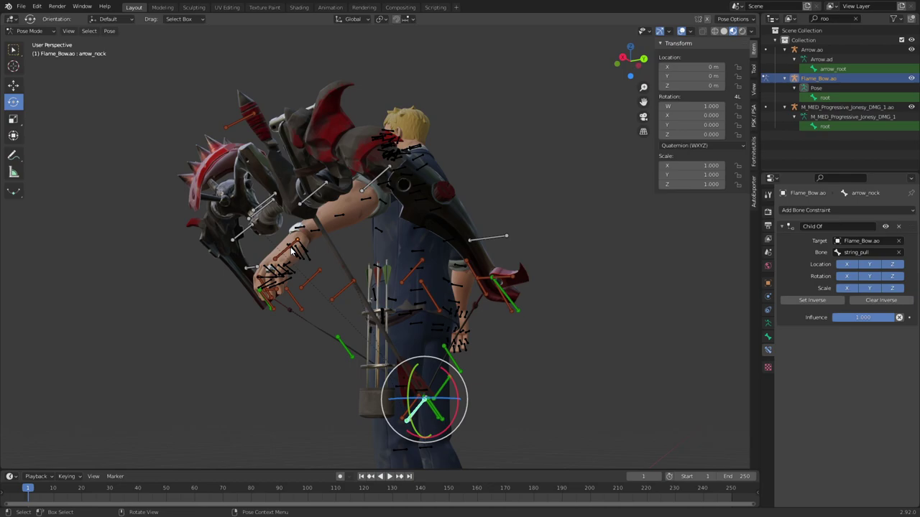
{"action": "middle_click_drag", "start_coordinate": [294, 207], "coordinate": [381, 216]}
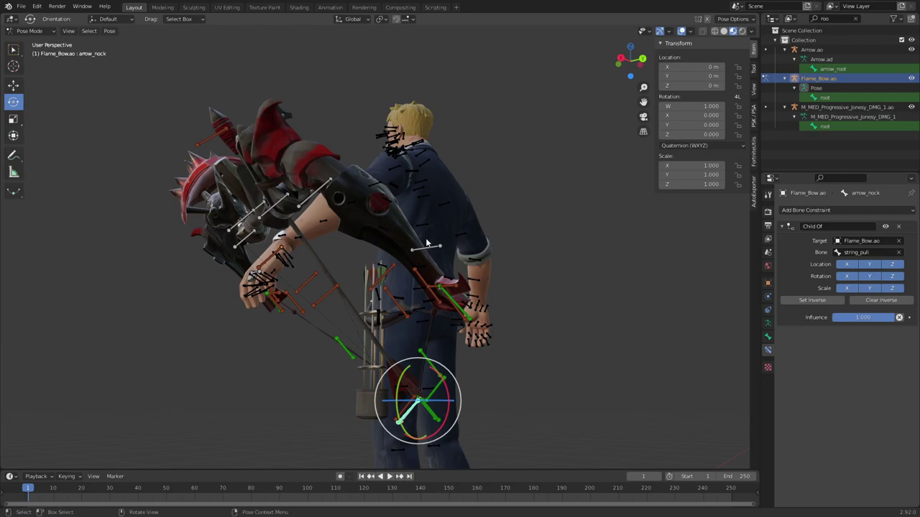
{"action": "mouse_move", "coordinate": [433, 246]}
{"action": "middle_mouse_down"}
{"action": "mouse_move", "coordinate": [533, 264]}
{"action": "mouse_move", "coordinate": [505, 270]}
{"action": "mouse_move", "coordinate": [424, 244]}
{"action": "middle_mouse_up"}
{"action": "scroll", "coordinate": [512, 271], "scroll_direction": "down", "scroll_amount": 3}
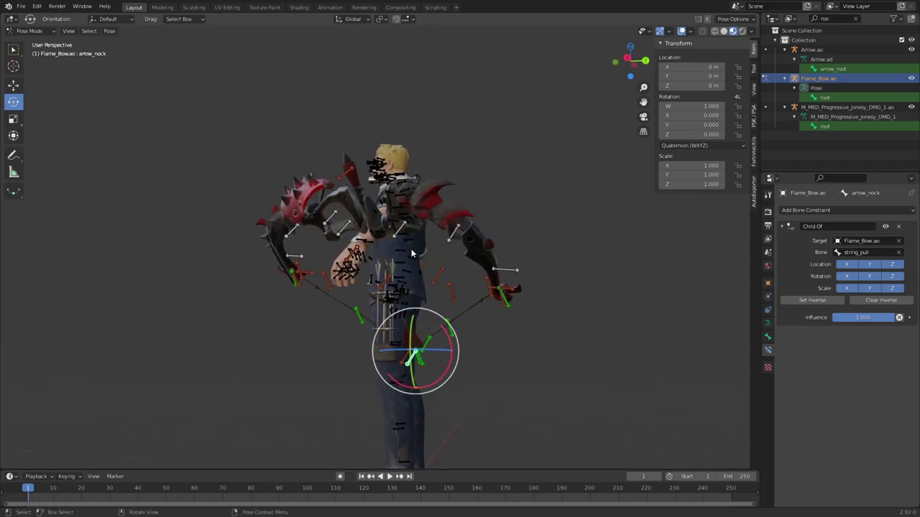
{"action": "middle_click_drag", "start_coordinate": [415, 314], "coordinate": [406, 285]}
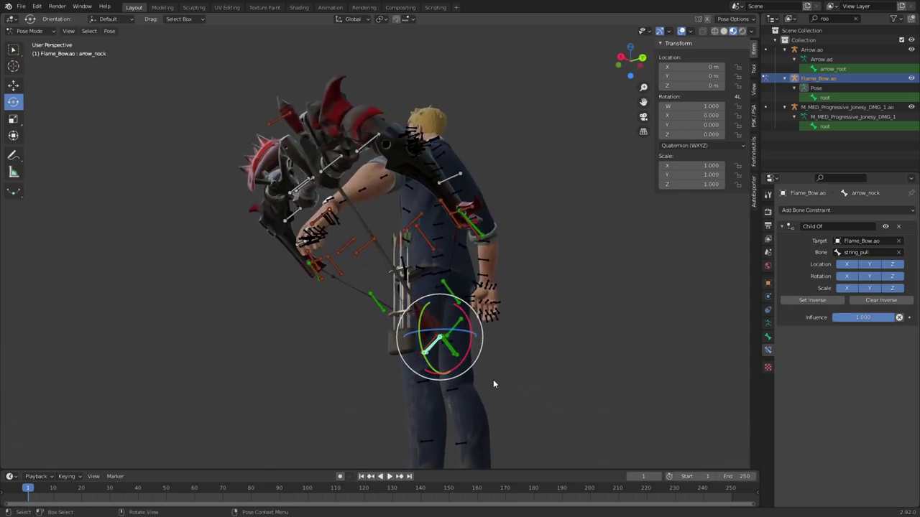
{"action": "scroll", "coordinate": [502, 381], "scroll_direction": "up", "scroll_amount": 5}
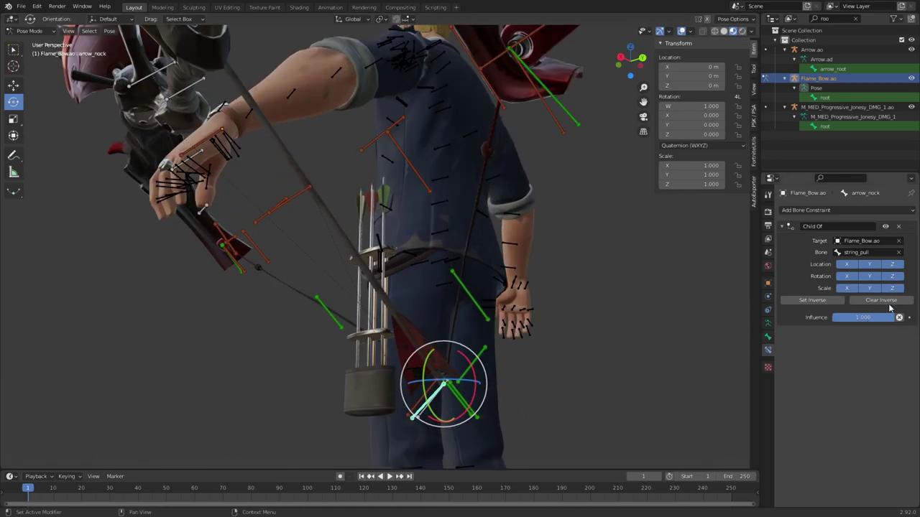
{"action": "left_click", "coordinate": [897, 228]}
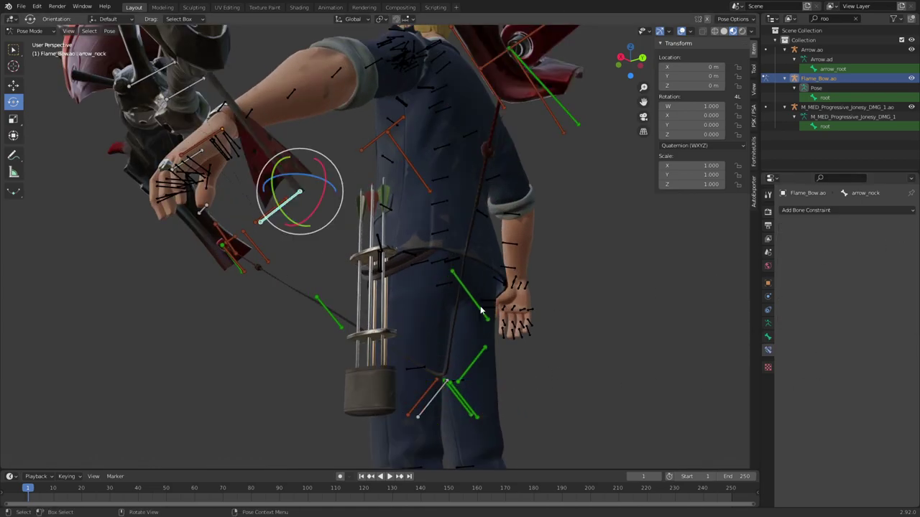
{"action": "middle_click_drag", "start_coordinate": [474, 306], "coordinate": [335, 213]}
{"action": "key", "text": "ctrl+z"}
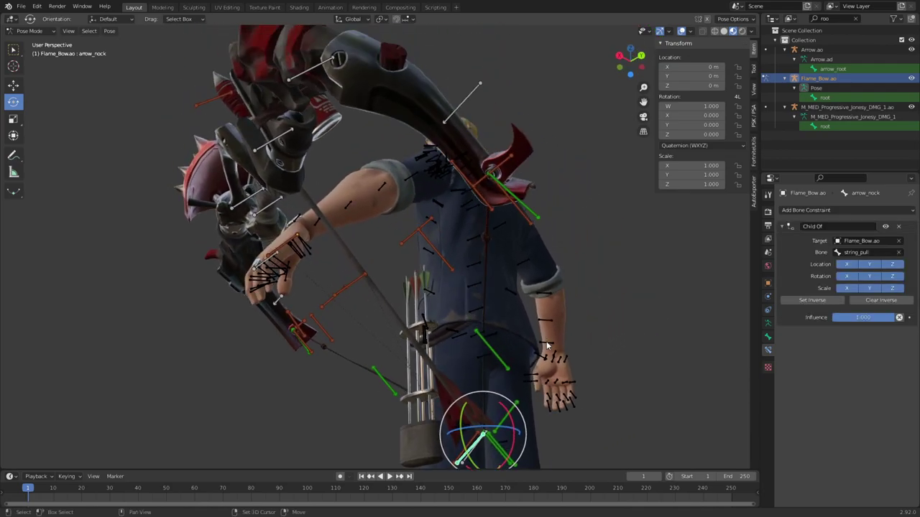
Remove the Child Of constraint that targets string_pull from the bow's arrow_nock bone.
{"action": "middle_click_drag", "start_coordinate": [547, 355], "coordinate": [446, 259], "text": "shift"}
{"action": "scroll", "coordinate": [445, 259], "scroll_direction": "up", "scroll_amount": 4}
{"action": "scroll", "coordinate": [393, 167], "scroll_direction": "down", "scroll_amount": 5}
{"action": "middle_click_drag", "start_coordinate": [393, 172], "coordinate": [424, 328], "text": "shift"}
{"action": "scroll", "coordinate": [396, 312], "scroll_direction": "down", "scroll_amount": 2}
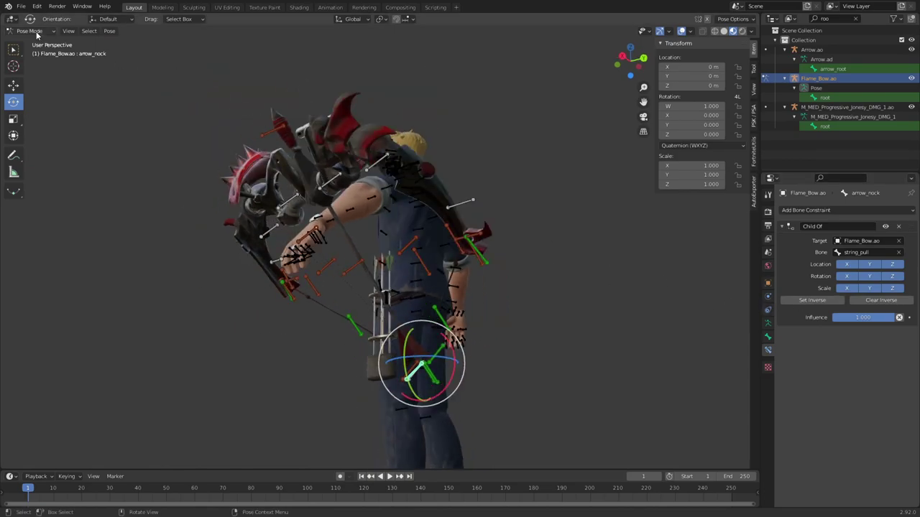
{"action": "left_click", "coordinate": [899, 227]}
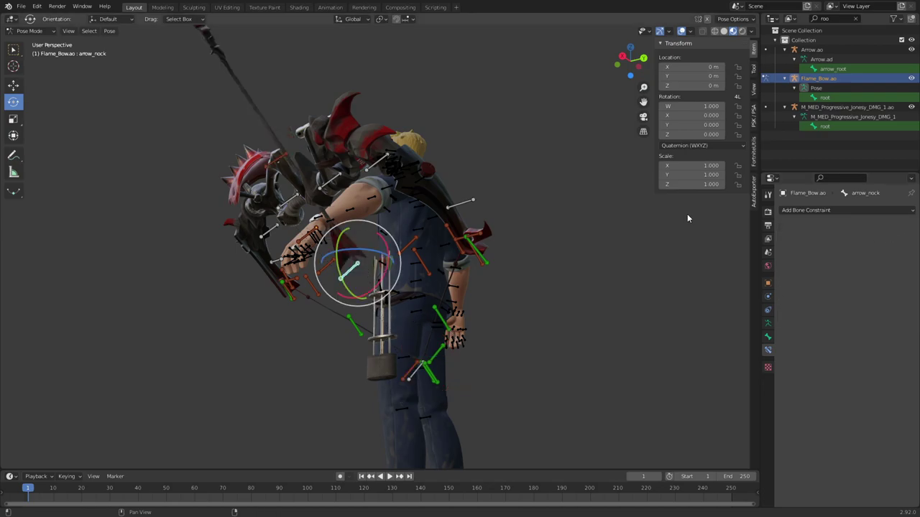
In Edit Mode, make string_pull the parent of the arrow_nock bone in the bow armature.
{"action": "left_click", "coordinate": [40, 31]}
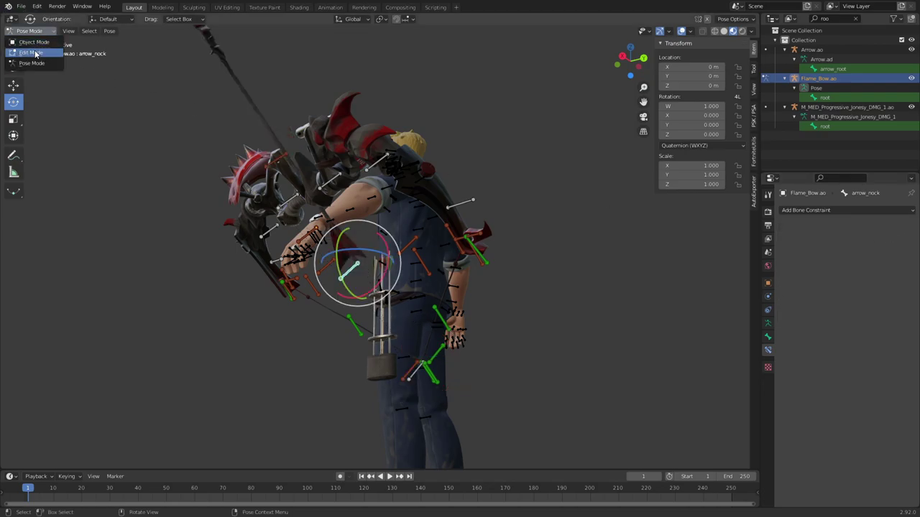
{"action": "left_click", "coordinate": [32, 53]}
{"action": "scroll", "coordinate": [449, 235], "scroll_direction": "up", "scroll_amount": 6}
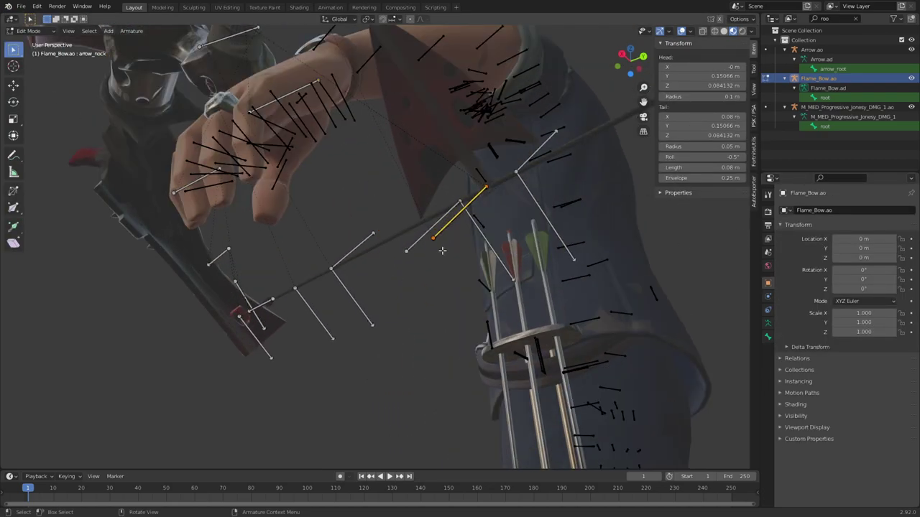
{"action": "middle_click_drag", "start_coordinate": [442, 250], "coordinate": [492, 183]}
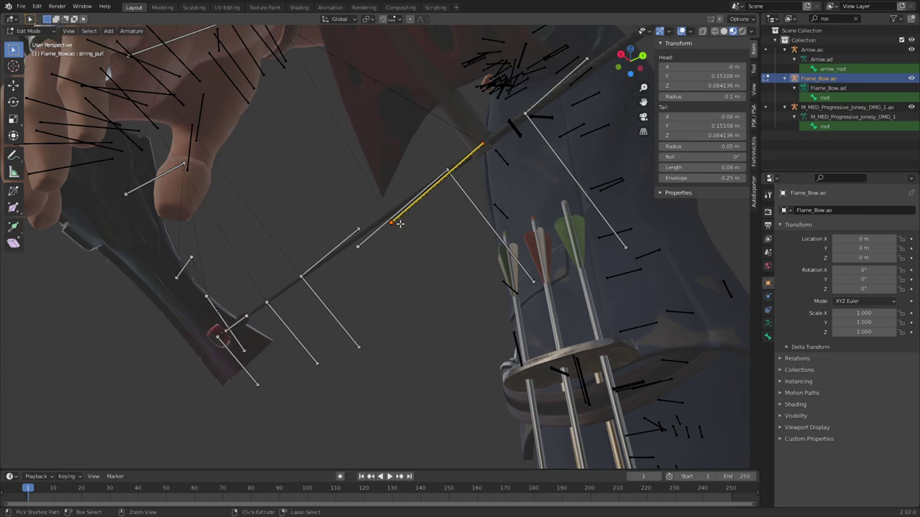
{"action": "scroll", "coordinate": [397, 230], "scroll_direction": "down", "scroll_amount": 8}
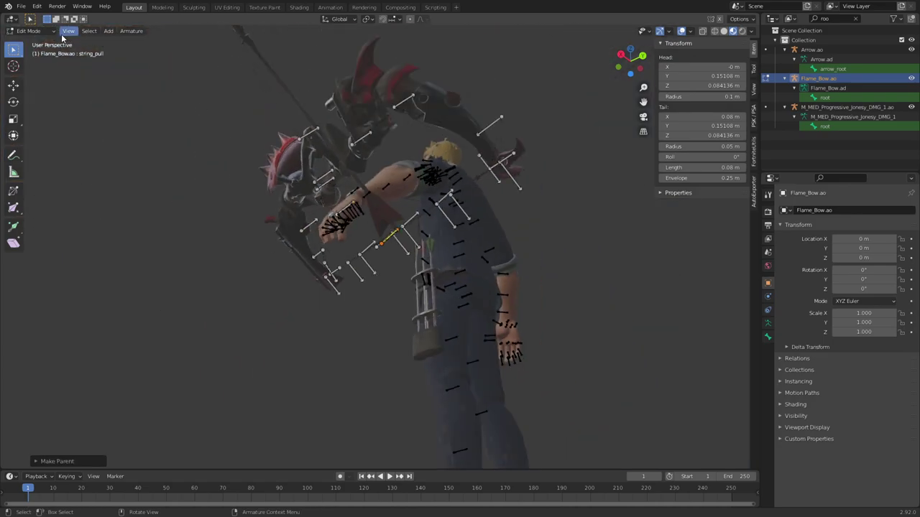
In Pose Mode, rotate the bow's root bone to about W 0.898, X 0.341, Y 0.252, Z 0.115.
{"action": "left_click", "coordinate": [32, 64]}
{"action": "middle_click_drag", "start_coordinate": [553, 345], "coordinate": [446, 237]}
{"action": "left_click", "coordinate": [376, 232]}
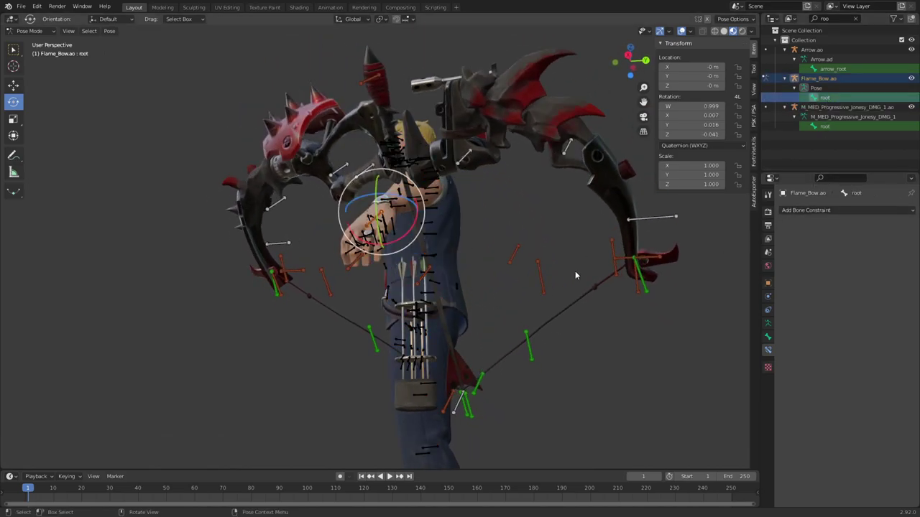
{"action": "middle_click_drag", "start_coordinate": [575, 272], "coordinate": [398, 203]}
{"action": "left_click_drag", "start_coordinate": [395, 207], "coordinate": [391, 175]}
{"action": "middle_click_drag", "start_coordinate": [391, 176], "coordinate": [350, 189]}
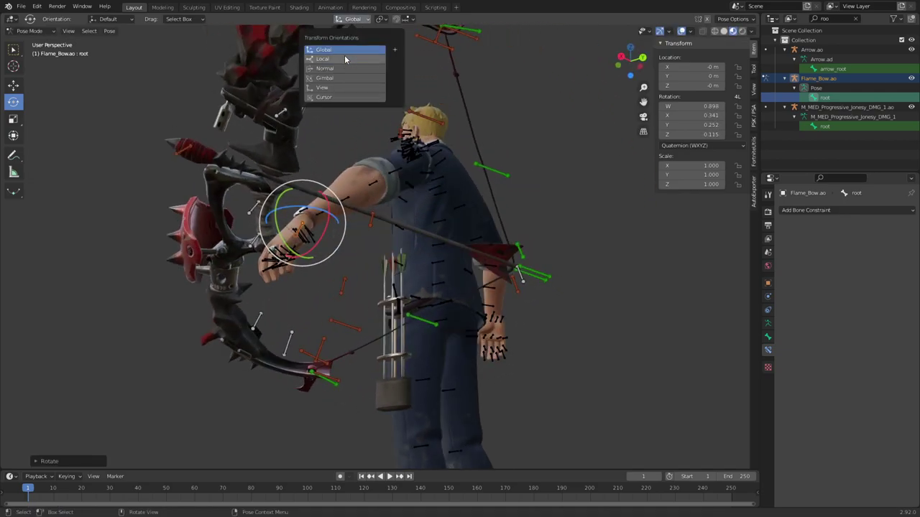
Set the transform orientation to Local and rotate the bow's root bone to align the grip with the left palm.
{"action": "left_click", "coordinate": [345, 59]}
{"action": "scroll", "coordinate": [327, 220], "scroll_direction": "up", "scroll_amount": 2}
{"action": "left_click_drag", "start_coordinate": [282, 191], "coordinate": [286, 228]}
{"action": "middle_click_drag", "start_coordinate": [286, 228], "coordinate": [447, 291]}
{"action": "mouse_move", "coordinate": [480, 318]}
{"action": "left_mouse_down"}
{"action": "mouse_move", "coordinate": [481, 307]}
{"action": "mouse_move", "coordinate": [479, 320]}
{"action": "left_mouse_up"}
{"action": "middle_click_drag", "start_coordinate": [478, 321], "coordinate": [434, 305]}
{"action": "scroll", "coordinate": [500, 270], "scroll_direction": "up", "scroll_amount": 3}
{"action": "left_click_drag", "start_coordinate": [515, 272], "coordinate": [522, 245]}
Move the bow's root bone so that the wrapped grip sits inside the character's left hand.
{"action": "middle_click_drag", "start_coordinate": [521, 245], "coordinate": [310, 147]}
{"action": "key", "text": "g"}
{"action": "left_click", "coordinate": [535, 196]}
{"action": "key", "text": "g"}
{"action": "left_click", "coordinate": [597, 277]}
Switch to the character armature's Pose Mode and rotate the left hand's finger and thumb bones to curl around the bow grip.
{"action": "left_click", "coordinate": [34, 42]}
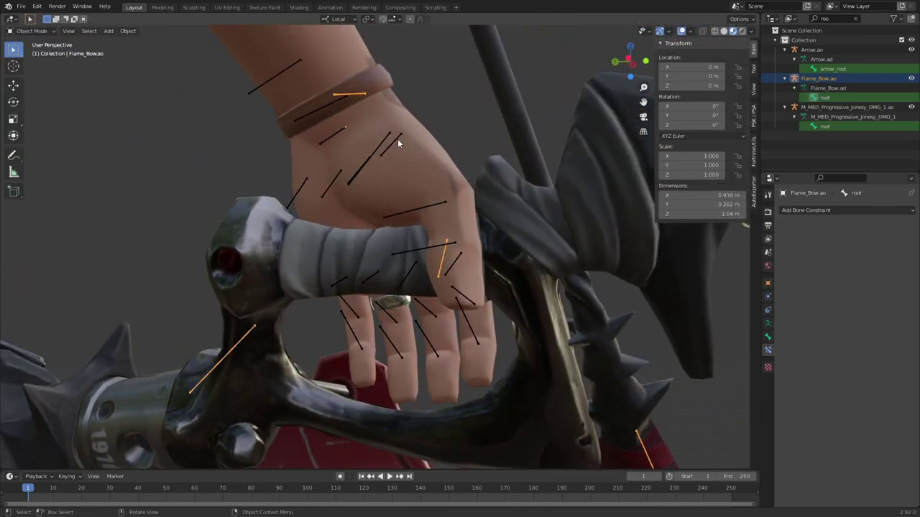
{"action": "left_click", "coordinate": [380, 149]}
{"action": "left_click", "coordinate": [31, 63]}
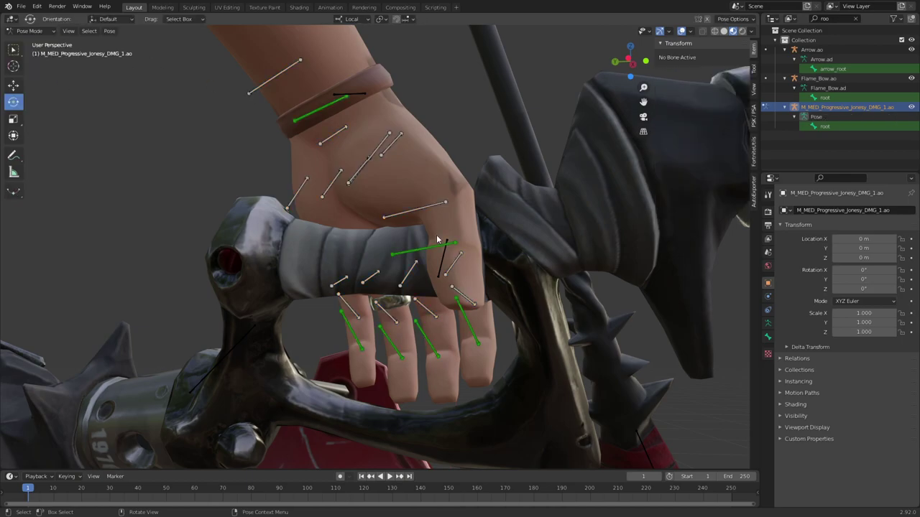
{"action": "middle_click_drag", "start_coordinate": [431, 237], "coordinate": [341, 134]}
{"action": "left_click", "coordinate": [449, 206]}
{"action": "key", "text": "r"}
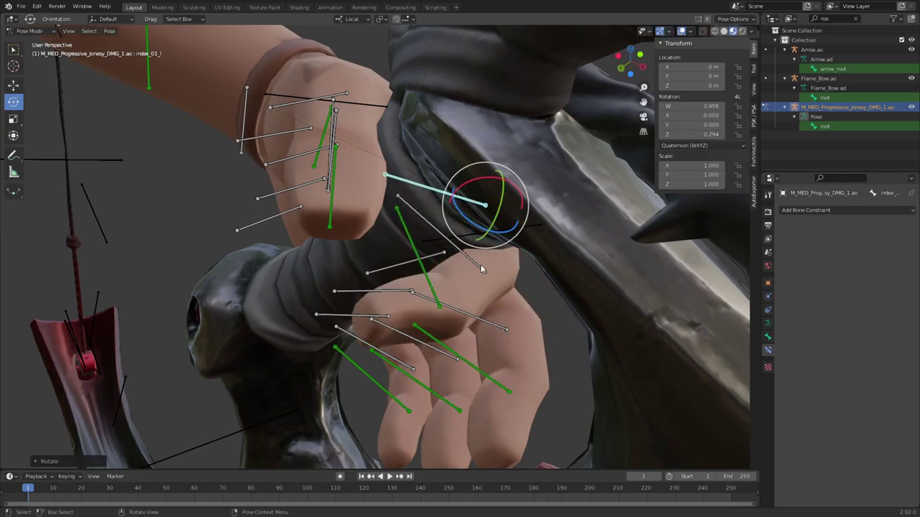
{"action": "left_click", "coordinate": [494, 266]}
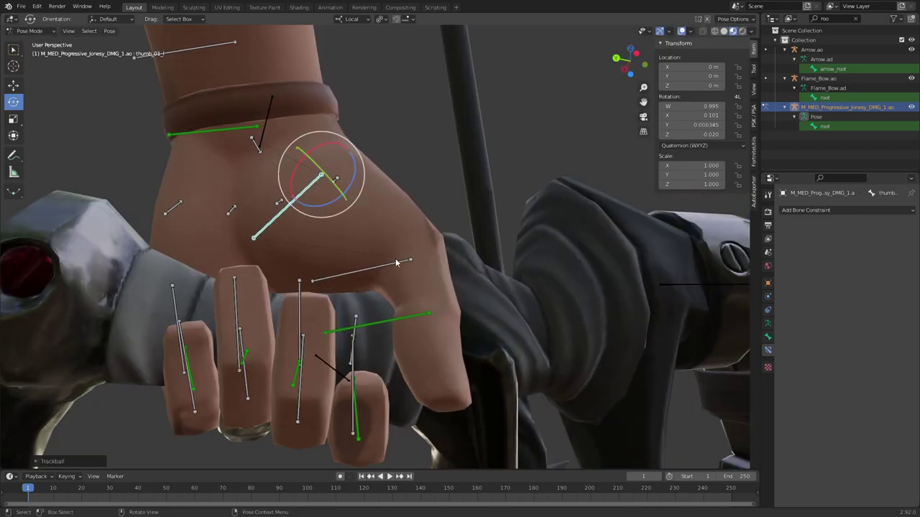
{"action": "middle_click_drag", "start_coordinate": [395, 263], "coordinate": [399, 266]}
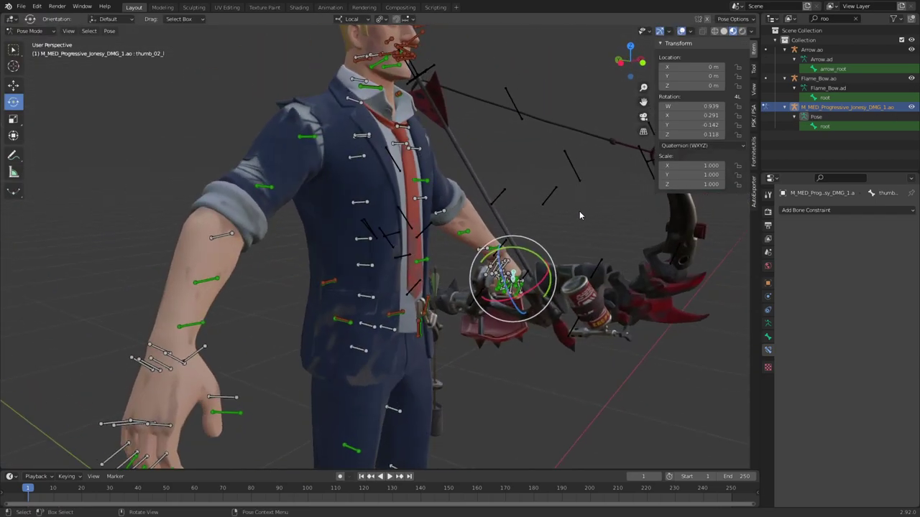
Examine the whole character with the bow in the left hand from the front, side and back.
{"action": "middle_click_drag", "start_coordinate": [402, 280], "coordinate": [552, 305], "text": "shift"}
{"action": "scroll", "coordinate": [508, 220], "scroll_direction": "down", "scroll_amount": 5}
{"action": "scroll", "coordinate": [396, 290], "scroll_direction": "up", "scroll_amount": 3}
{"action": "middle_click_drag", "start_coordinate": [460, 291], "coordinate": [428, 135]}
{"action": "scroll", "coordinate": [470, 159], "scroll_direction": "down", "scroll_amount": 5}
{"action": "middle_click_drag", "start_coordinate": [470, 160], "coordinate": [242, 306]}
{"action": "scroll", "coordinate": [359, 214], "scroll_direction": "up", "scroll_amount": 3}
{"action": "middle_click_drag", "start_coordinate": [190, 204], "coordinate": [381, 239], "text": "shift"}
{"action": "scroll", "coordinate": [362, 182], "scroll_direction": "down", "scroll_amount": 4}
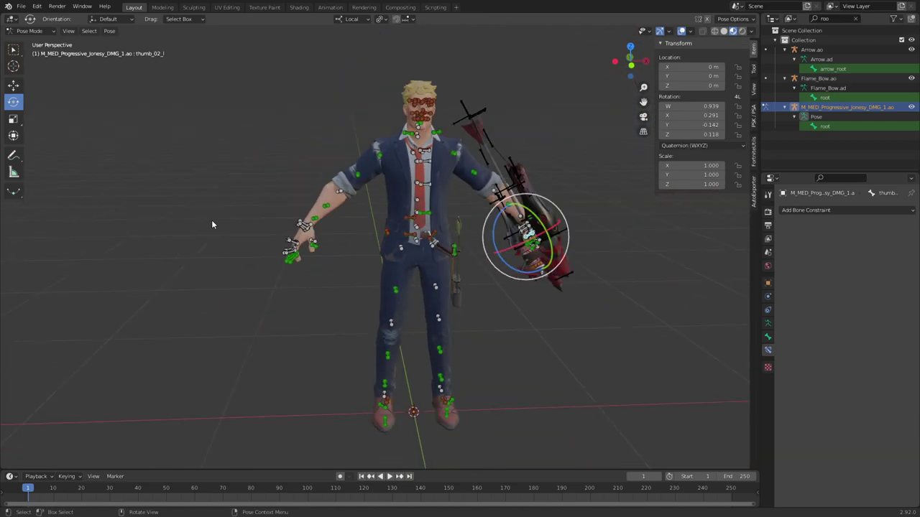
Try moving the character's pelvis bone to test how the limbs and the bow follow.
{"action": "scroll", "coordinate": [191, 164], "scroll_direction": "up", "scroll_amount": 3}
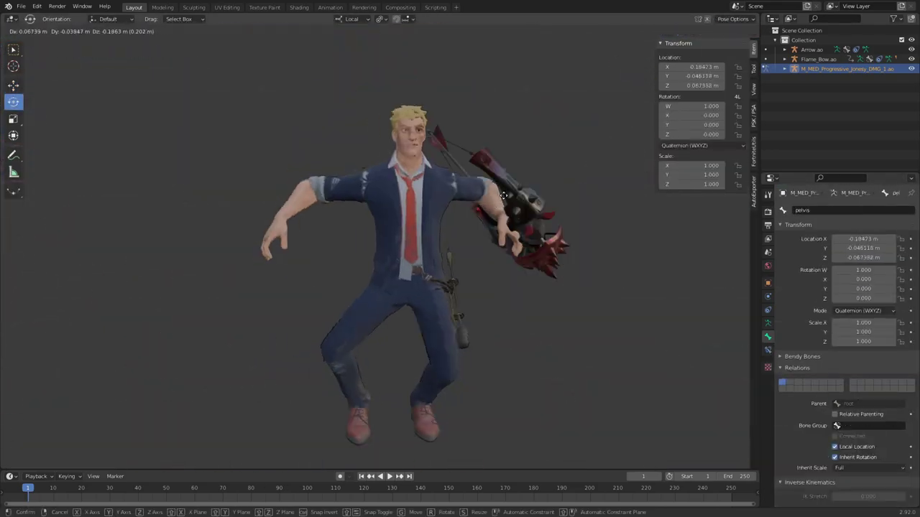
{"action": "key", "text": "g"}
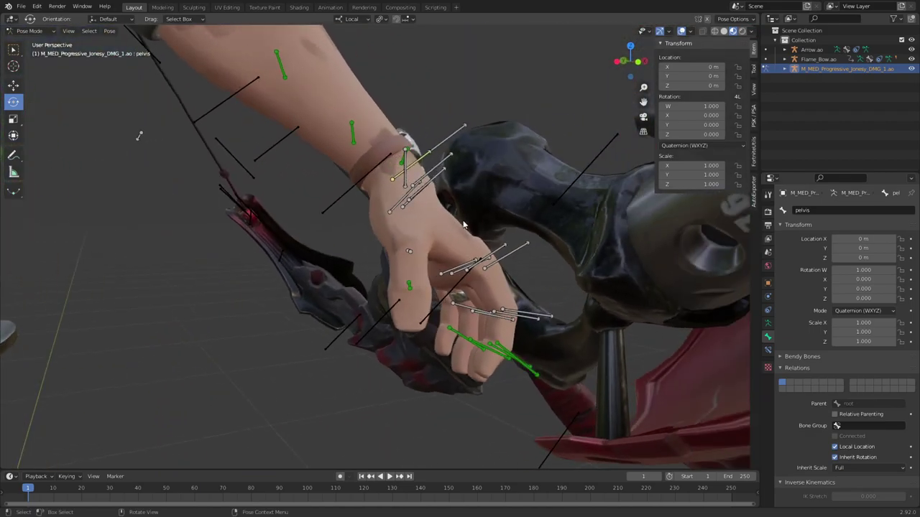
Inspect the left hand's fingers and their fit on the bow grip up close.
{"action": "middle_click_drag", "start_coordinate": [463, 224], "coordinate": [395, 250]}
{"action": "scroll", "coordinate": [430, 237], "scroll_direction": "down", "scroll_amount": 11}
{"action": "scroll", "coordinate": [461, 254], "scroll_direction": "up", "scroll_amount": 4}
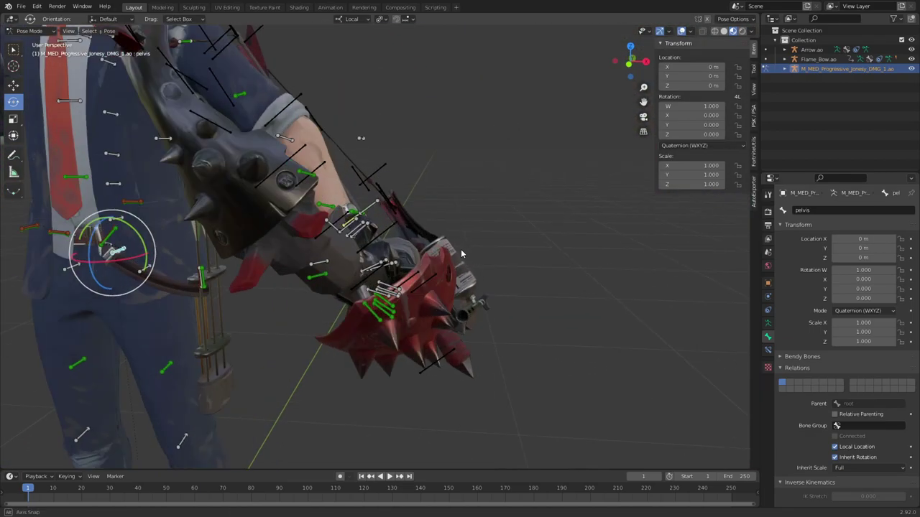
{"action": "middle_click_drag", "start_coordinate": [461, 252], "coordinate": [449, 259]}
{"action": "scroll", "coordinate": [449, 259], "scroll_direction": "down", "scroll_amount": 4}
{"action": "scroll", "coordinate": [438, 264], "scroll_direction": "up", "scroll_amount": 4}
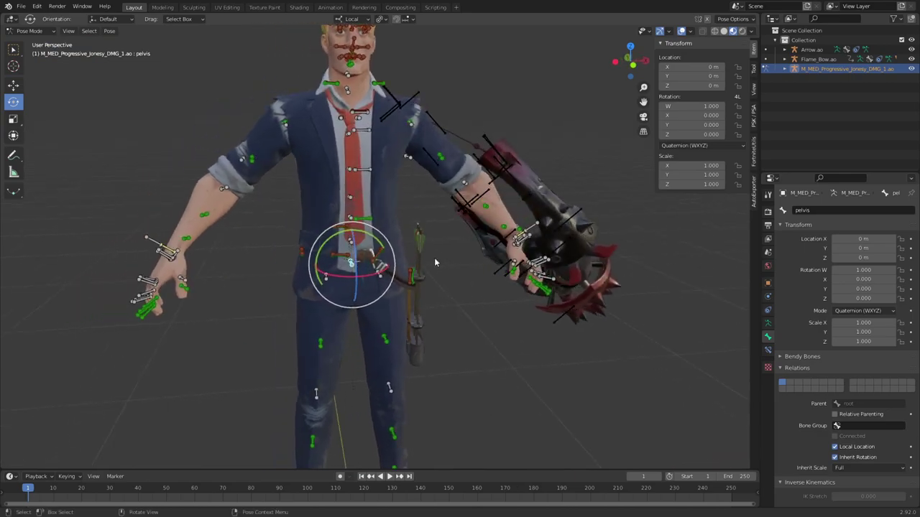
{"action": "middle_click_drag", "start_coordinate": [518, 280], "coordinate": [452, 266], "text": "shift"}
{"action": "scroll", "coordinate": [452, 267], "scroll_direction": "up", "scroll_amount": 5}
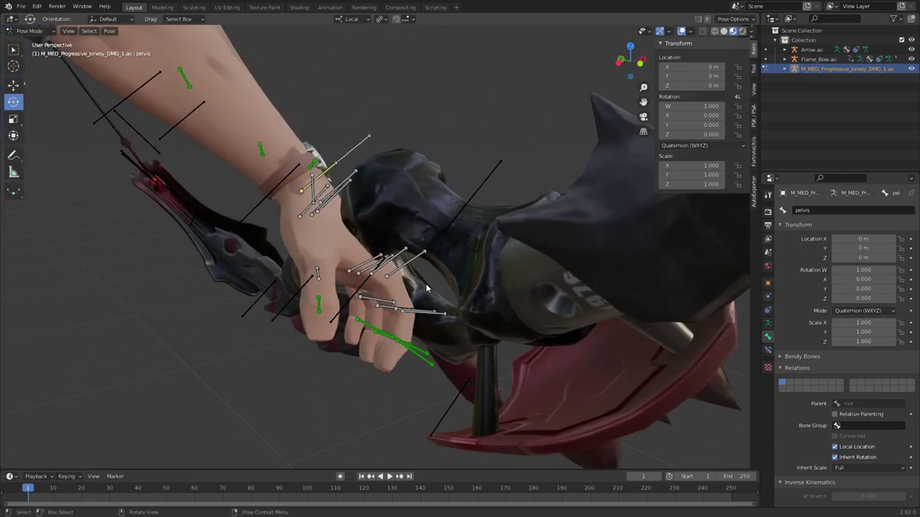
Move the ik_hand_l bone to about X -0.104, Y -0.012, Z 0.183 m and rotate it to about W 0.936, Y -0.352.
{"action": "middle_click_drag", "start_coordinate": [420, 240], "coordinate": [475, 219]}
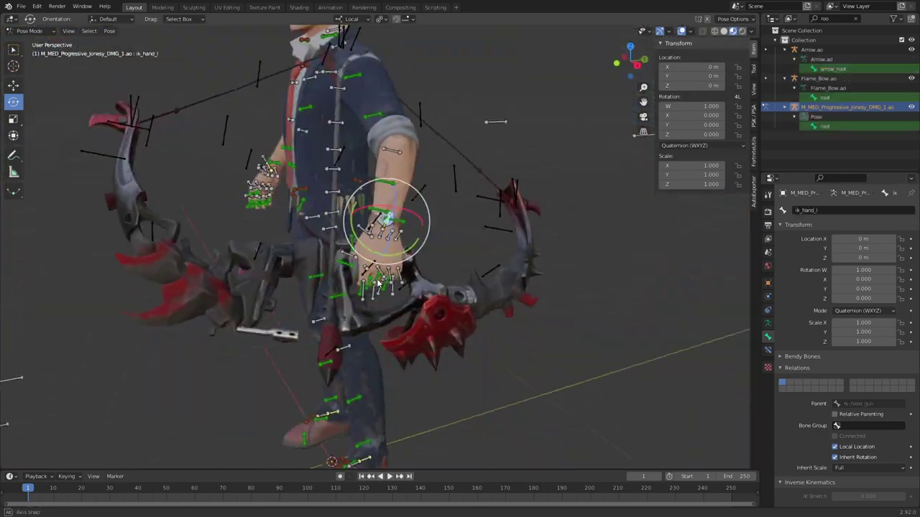
{"action": "key", "text": "g"}
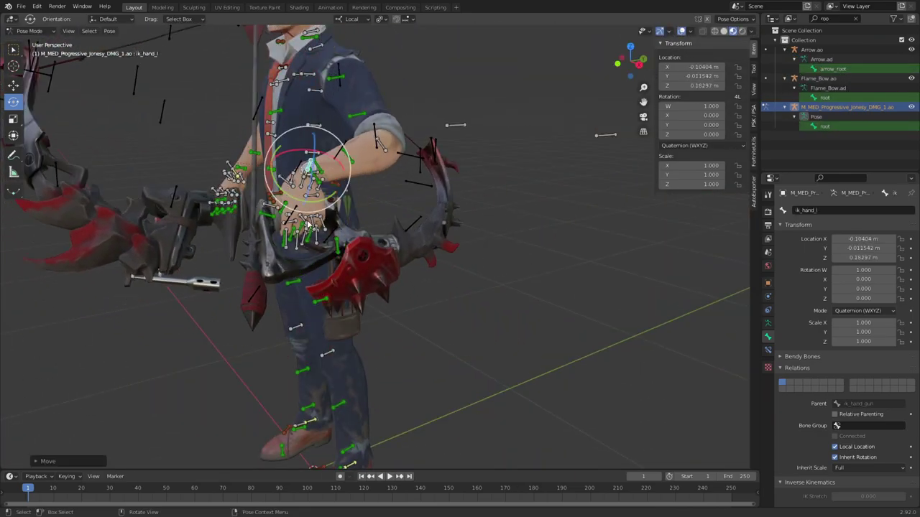
{"action": "left_click", "coordinate": [357, 212]}
{"action": "middle_click_drag", "start_coordinate": [357, 212], "coordinate": [374, 233], "text": "shift"}
{"action": "left_click_drag", "start_coordinate": [350, 207], "coordinate": [388, 176]}
Use solid shading and pose ik_hand_l at about X -0.207, Y -0.145, Z 0.347 m with rotation W 0.842, Y -0.539.
{"action": "left_click", "coordinate": [724, 32]}
{"action": "middle_click_drag", "start_coordinate": [521, 215], "coordinate": [442, 185]}
{"action": "middle_click_drag", "start_coordinate": [442, 185], "coordinate": [439, 256], "text": "shift"}
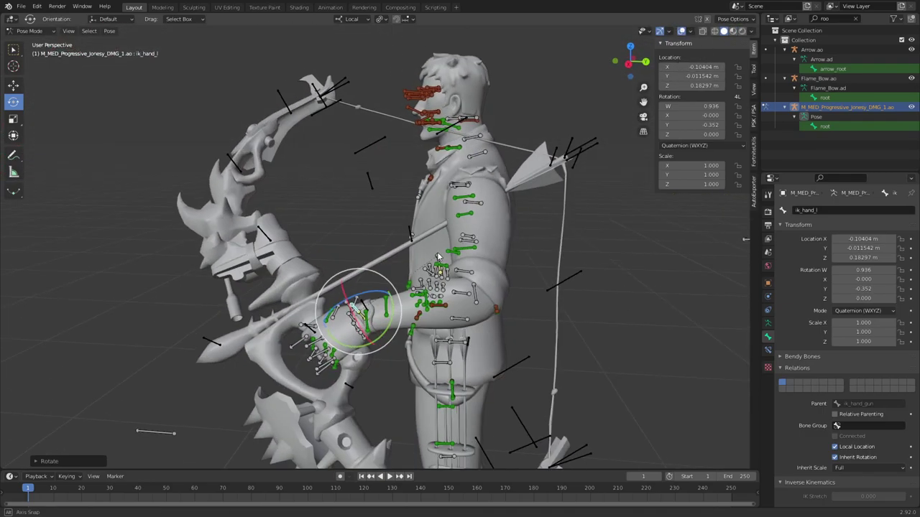
{"action": "key", "text": "g"}
{"action": "left_click", "coordinate": [455, 240]}
{"action": "left_click_drag", "start_coordinate": [380, 289], "coordinate": [373, 296]}
{"action": "middle_click_drag", "start_coordinate": [373, 295], "coordinate": [466, 281]}
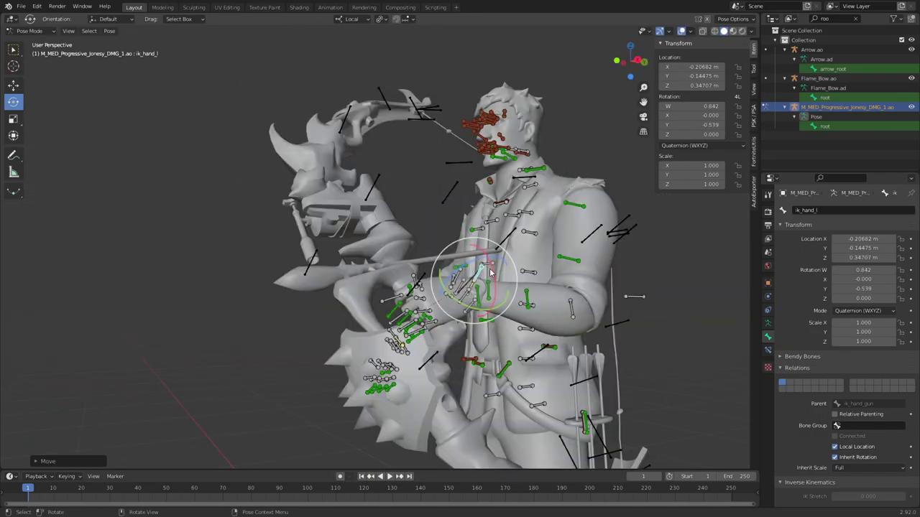
Rotate ik_hand_l to about W 0.826, X -0.168, Y -0.528, Z -0.107 and move it to about X -0.153, Y -0.107, Z 0.432 m.
{"action": "left_click_drag", "start_coordinate": [492, 272], "coordinate": [496, 283]}
{"action": "middle_click_drag", "start_coordinate": [496, 283], "coordinate": [439, 292]}
{"action": "key", "text": "g"}
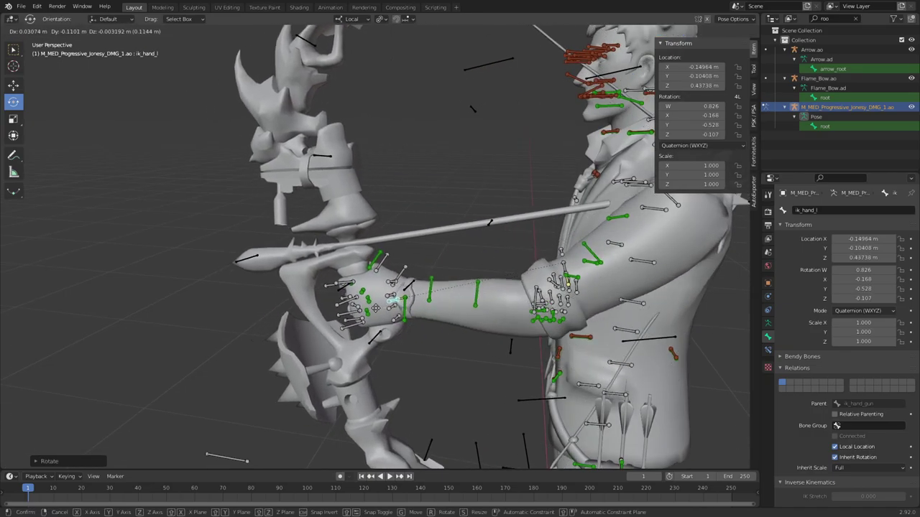
{"action": "left_click", "coordinate": [374, 307]}
Select the ik_hand_r bone at the character's right wrist.
{"action": "middle_click_drag", "start_coordinate": [374, 307], "coordinate": [496, 284]}
{"action": "middle_click_drag", "start_coordinate": [309, 277], "coordinate": [508, 263], "text": "shift"}
{"action": "scroll", "coordinate": [383, 295], "scroll_direction": "up", "scroll_amount": 2}
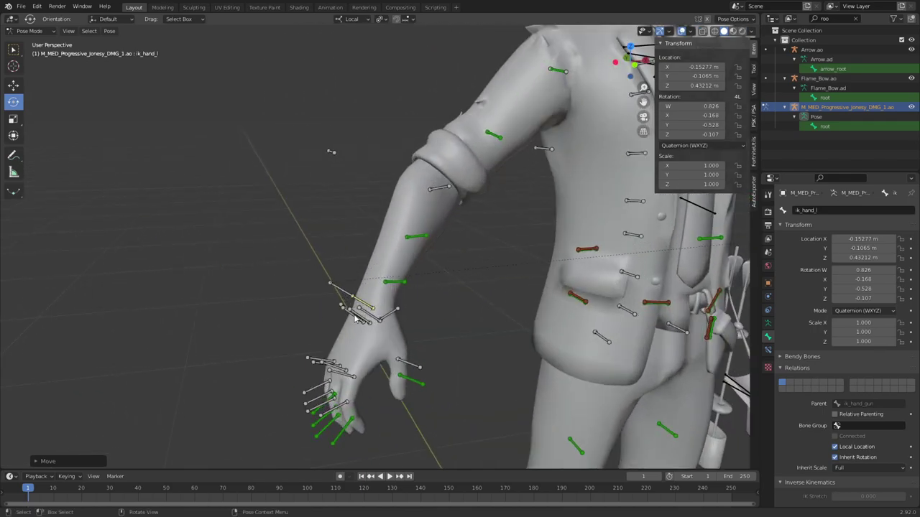
{"action": "left_click", "coordinate": [356, 320]}
{"action": "middle_click_drag", "start_coordinate": [356, 320], "coordinate": [581, 338]}
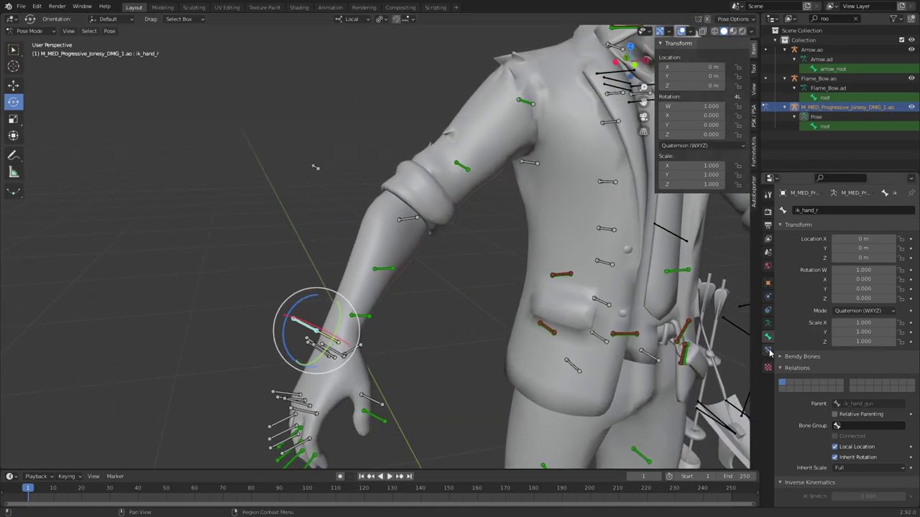
Add a Child Of constraint to ik_hand_r targeting the string_pull bone of Flame_Bow.ao.
{"action": "left_click", "coordinate": [769, 351]}
{"action": "middle_click_drag", "start_coordinate": [360, 300], "coordinate": [446, 287]}
{"action": "scroll", "coordinate": [546, 281], "scroll_direction": "down", "scroll_amount": 3}
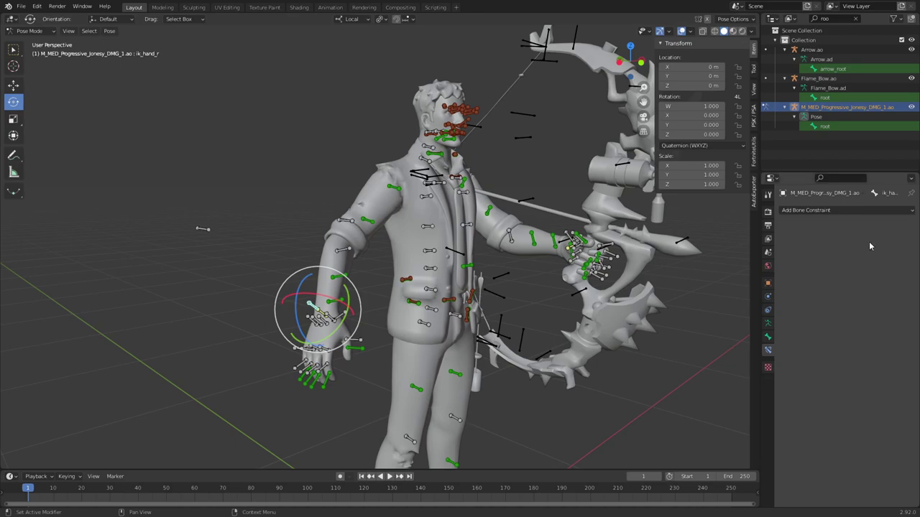
{"action": "left_click", "coordinate": [855, 210]}
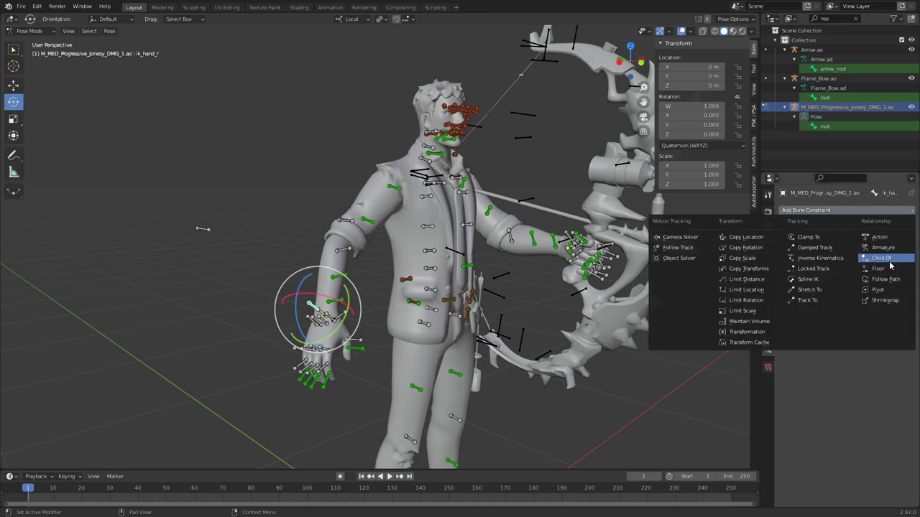
{"action": "left_click", "coordinate": [758, 357]}
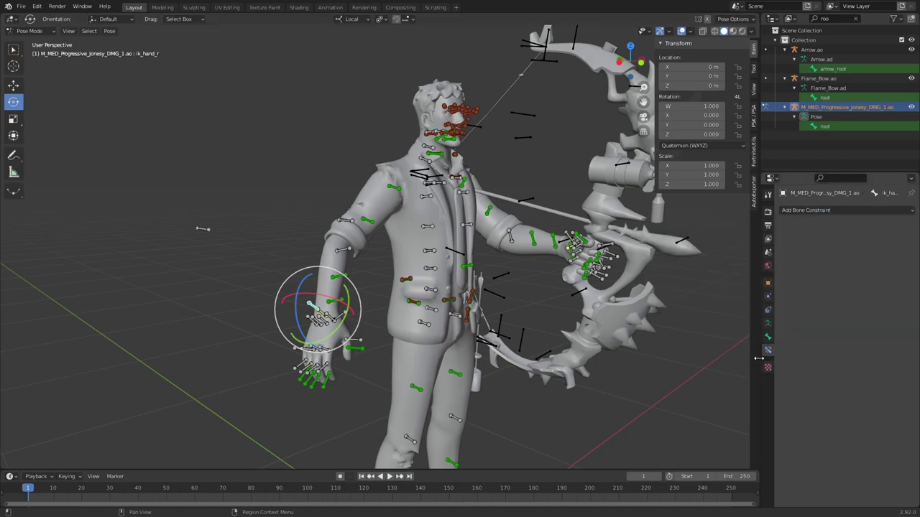
{"action": "left_click", "coordinate": [819, 211]}
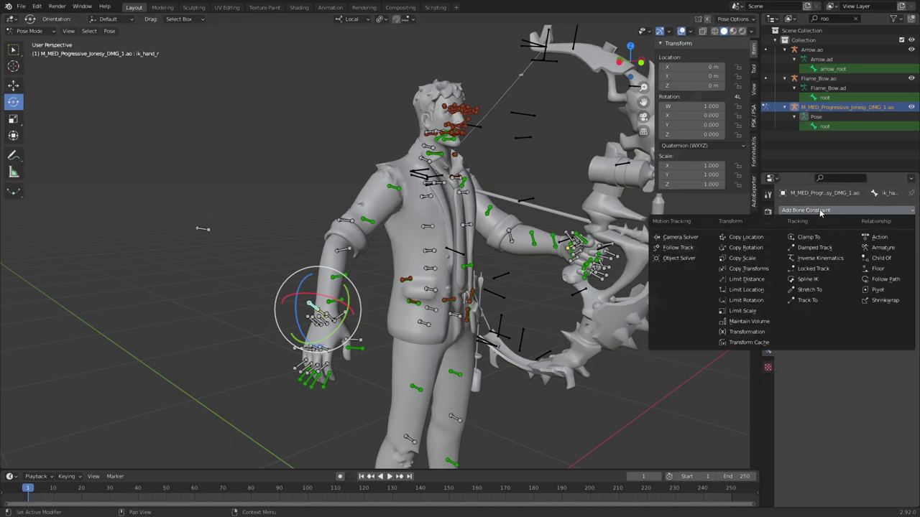
{"action": "left_click", "coordinate": [884, 257]}
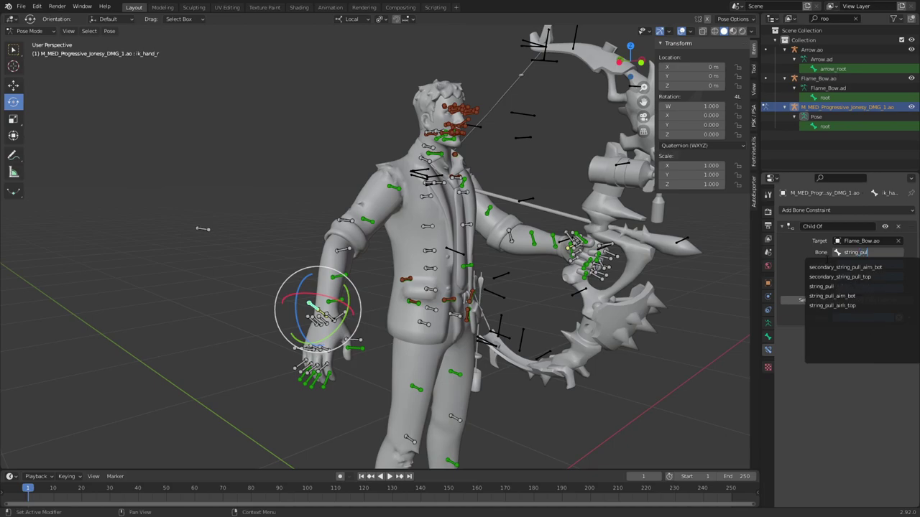
{"action": "key", "text": "Return"}
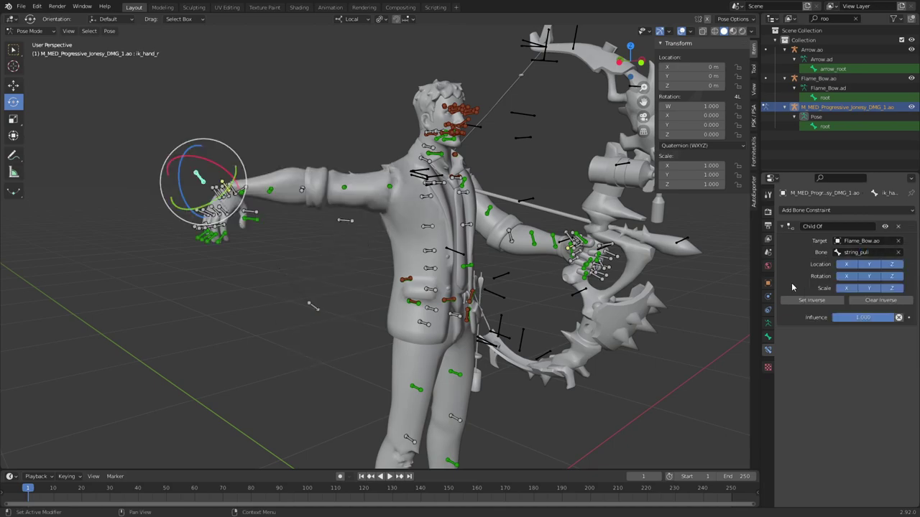
Leave the character's Pose Mode, select the Flame_Bow.ao armature and enter Pose Mode on it.
{"action": "middle_click_drag", "start_coordinate": [483, 194], "coordinate": [353, 219]}
{"action": "scroll", "coordinate": [517, 228], "scroll_direction": "up", "scroll_amount": 3}
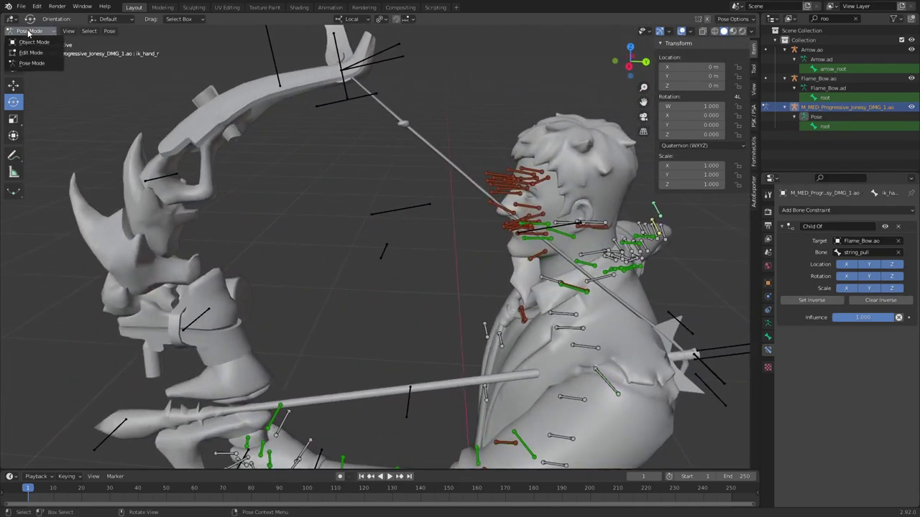
{"action": "left_click", "coordinate": [33, 42]}
{"action": "middle_click_drag", "start_coordinate": [307, 360], "coordinate": [322, 344]}
{"action": "left_click", "coordinate": [273, 292]}
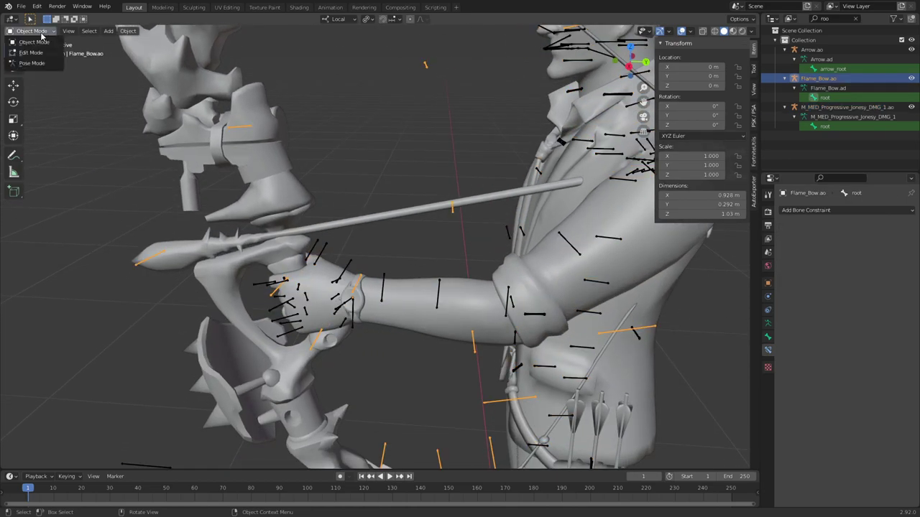
{"action": "left_click", "coordinate": [32, 63]}
Move the character's ik_hand_l bone to about X -0.168, Y -0.225, Z 0.468 m.
{"action": "middle_click_drag", "start_coordinate": [39, 97], "coordinate": [554, 279]}
{"action": "left_click", "coordinate": [544, 309]}
{"action": "key", "text": "g"}
{"action": "left_click", "coordinate": [514, 288]}
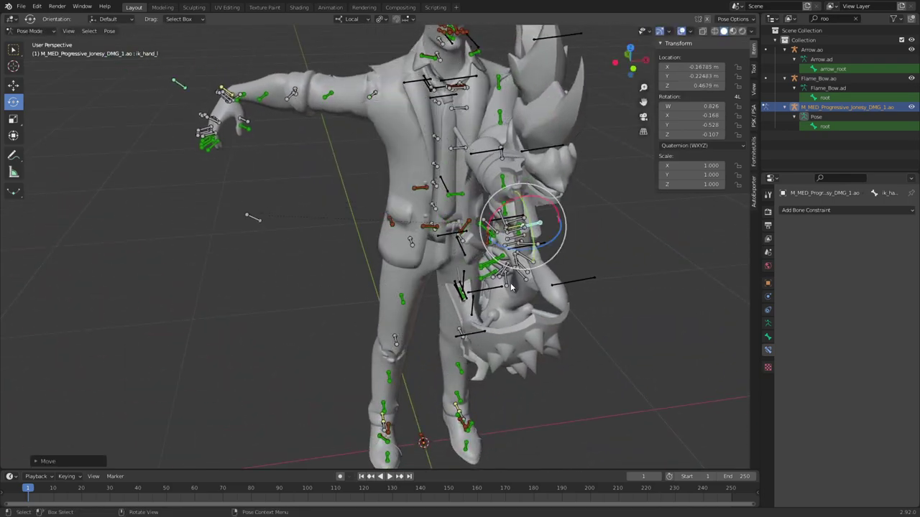
Rotate the spine_01 bone to about W 0.995, X -0.102 and turn the upper spine with spine_04.
{"action": "left_click_drag", "start_coordinate": [426, 324], "coordinate": [426, 296]}
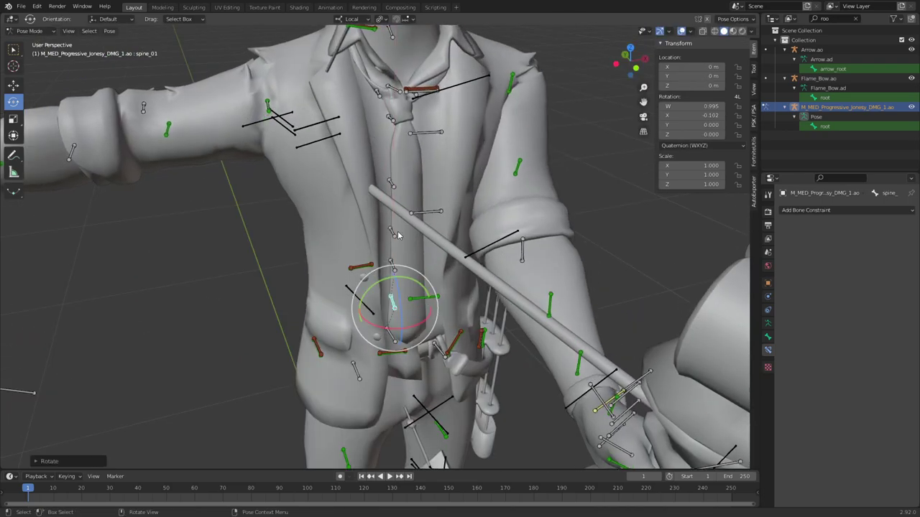
{"action": "left_click_drag", "start_coordinate": [424, 249], "coordinate": [419, 245]}
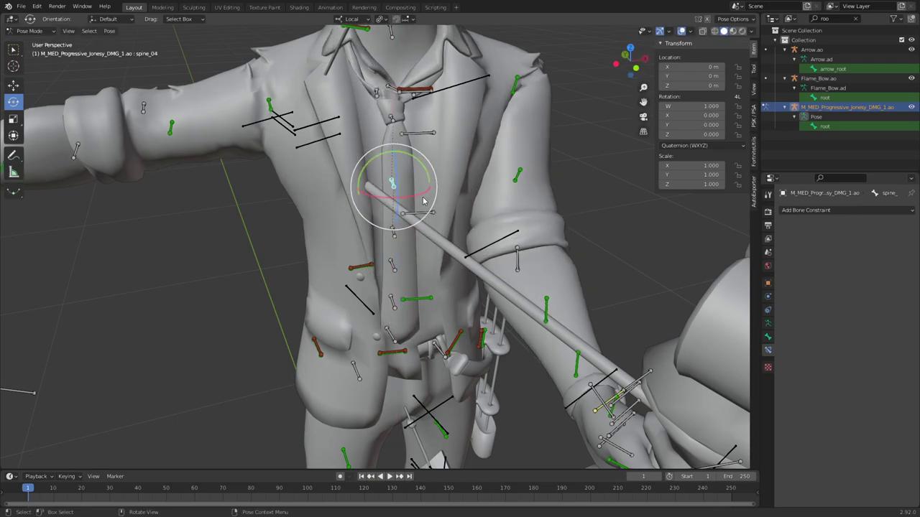
{"action": "left_click_drag", "start_coordinate": [424, 198], "coordinate": [341, 166]}
Pose ik_hand_l at about X -0.245, Y -0.081, Z 0.707 m with rotation W 0.832, X -0.245, Y -0.497, Z 0.017.
{"action": "middle_click_drag", "start_coordinate": [342, 167], "coordinate": [488, 195]}
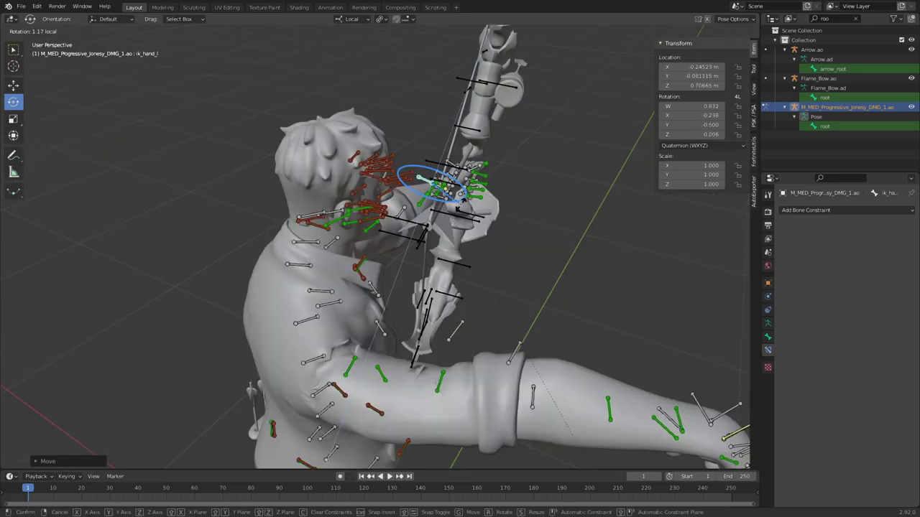
{"action": "left_click_drag", "start_coordinate": [469, 200], "coordinate": [470, 210]}
{"action": "middle_click_drag", "start_coordinate": [483, 238], "coordinate": [595, 351]}
Move ik_hand_r to about X 0.298, Y -0.296, Z 0.368 m and rotate the hand toward the bow string.
{"action": "left_click", "coordinate": [491, 345]}
{"action": "left_click", "coordinate": [530, 253]}
{"action": "key", "text": "g"}
{"action": "middle_click_drag", "start_coordinate": [478, 310], "coordinate": [376, 274]}
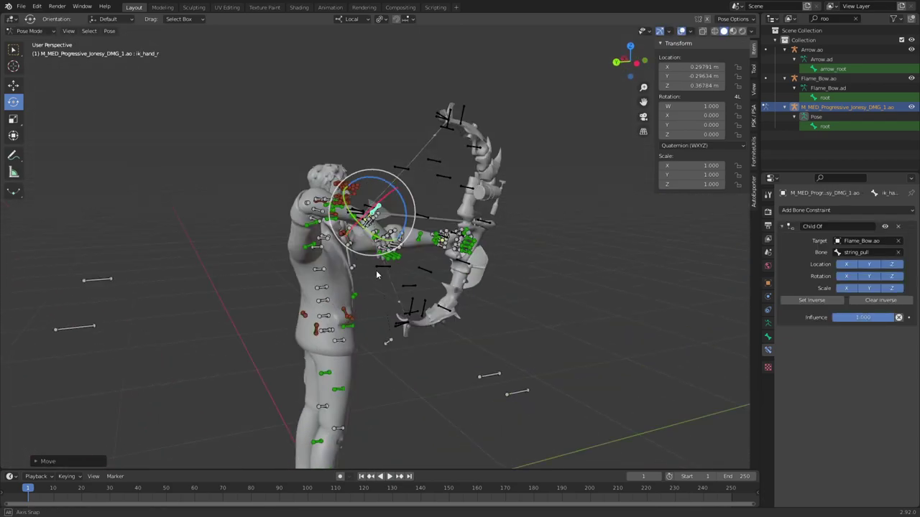
{"action": "left_click_drag", "start_coordinate": [364, 235], "coordinate": [368, 240]}
Curl the right index finger, rotating index_03_r to about W 0.887, Z 0.462.
{"action": "scroll", "coordinate": [309, 223], "scroll_direction": "up", "scroll_amount": 3}
{"action": "middle_click_drag", "start_coordinate": [368, 241], "coordinate": [287, 215]}
{"action": "left_click", "coordinate": [460, 266]}
{"action": "middle_click_drag", "start_coordinate": [460, 266], "coordinate": [536, 342]}
{"action": "left_click_drag", "start_coordinate": [530, 316], "coordinate": [538, 293]}
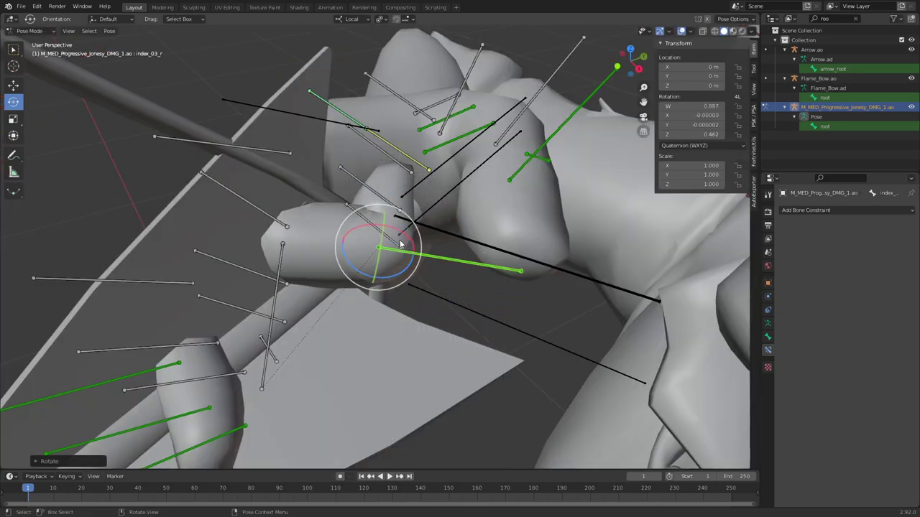
Nudge ik_hand_r to about X 0.320, Y -0.390, Z 0.454 m so the right hand sits at the arrow nock.
{"action": "middle_click_drag", "start_coordinate": [400, 244], "coordinate": [295, 291]}
{"action": "left_click", "coordinate": [201, 415]}
{"action": "key", "text": "g"}
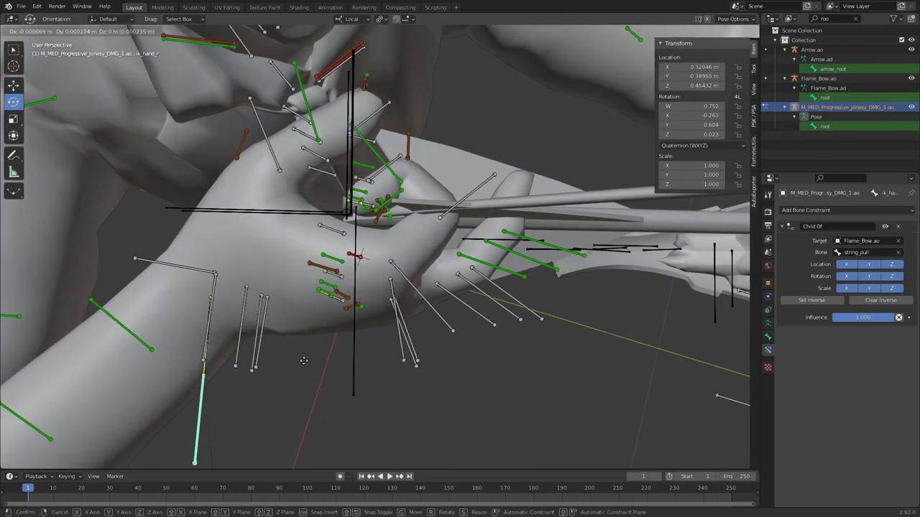
{"action": "left_click", "coordinate": [294, 365]}
Rotate middle_01_r to about W 0.782, X -0.014, Y -0.149, Z 0.606 and shift middle_metacarpal_r to about X 0.002 m.
{"action": "middle_click_drag", "start_coordinate": [294, 365], "coordinate": [383, 250]}
{"action": "left_click", "coordinate": [338, 214]}
{"action": "middle_click_drag", "start_coordinate": [337, 214], "coordinate": [292, 168]}
{"action": "left_click_drag", "start_coordinate": [343, 242], "coordinate": [405, 257]}
{"action": "middle_click_drag", "start_coordinate": [405, 257], "coordinate": [563, 288]}
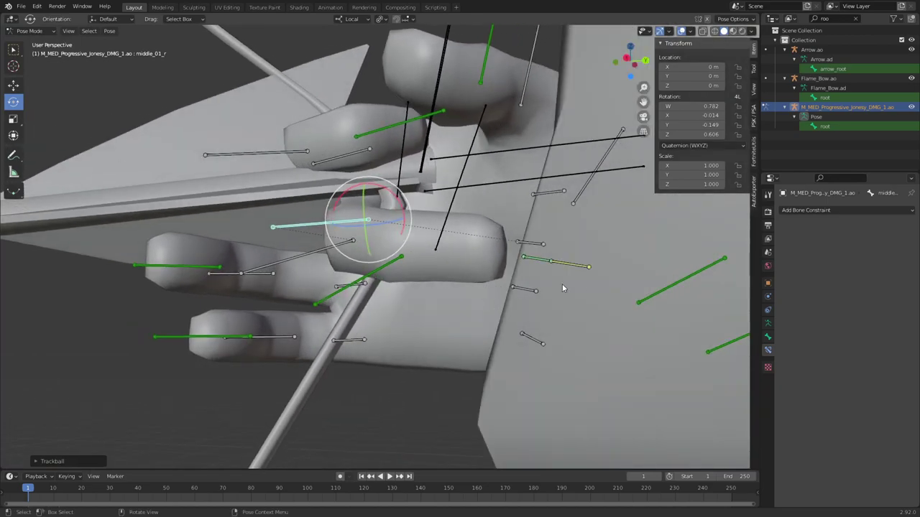
{"action": "left_click", "coordinate": [530, 246]}
{"action": "middle_click_drag", "start_coordinate": [531, 247], "coordinate": [518, 276]}
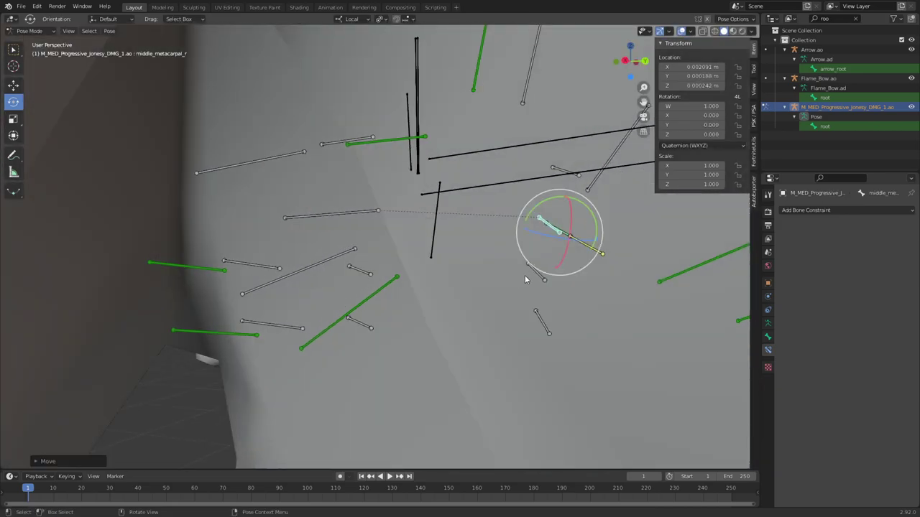
Curl the right ring finger by rotating ring_01_r to about W 0.868, Z 0.497.
{"action": "scroll", "coordinate": [522, 280], "scroll_direction": "down", "scroll_amount": 6}
{"action": "middle_click_drag", "start_coordinate": [522, 280], "coordinate": [283, 338]}
{"action": "scroll", "coordinate": [608, 287], "scroll_direction": "up", "scroll_amount": 2}
{"action": "left_click_drag", "start_coordinate": [171, 324], "coordinate": [174, 328]}
{"action": "middle_click_drag", "start_coordinate": [175, 328], "coordinate": [453, 354]}
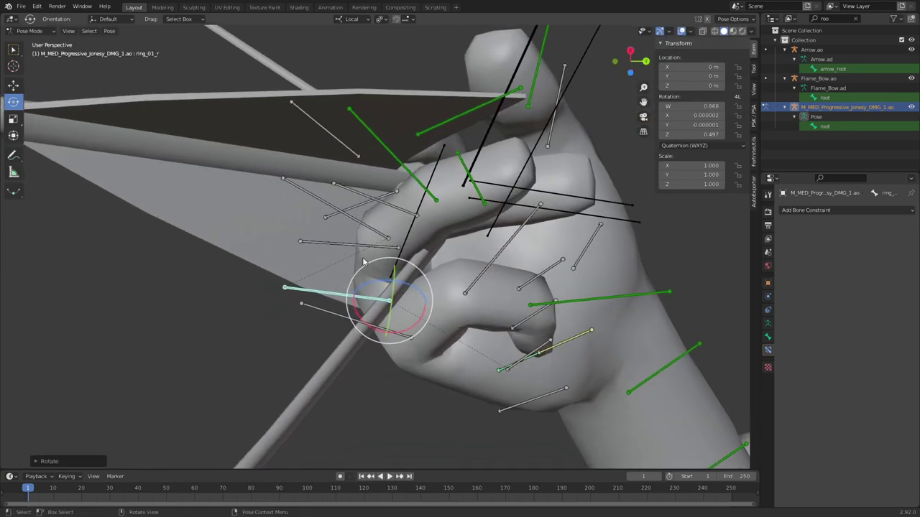
Bend the right middle fingertip around the string by rotating middle_03_r to about W 0.722, Z 0.692.
{"action": "middle_click_drag", "start_coordinate": [409, 324], "coordinate": [410, 261]}
{"action": "key", "text": "r"}
{"action": "key", "text": "r"}
{"action": "left_click", "coordinate": [393, 324]}
{"action": "middle_click_drag", "start_coordinate": [381, 220], "coordinate": [382, 240]}
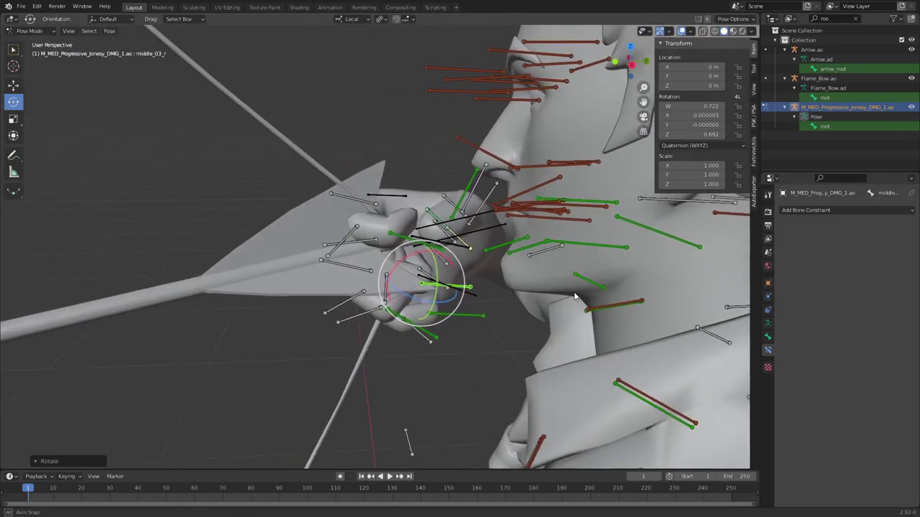
Refine the rotation of index_01_r and rotate pinky_01_r to about W 0.802, X 0.096, Y -0.057, Z 0.587.
{"action": "mouse_move", "coordinate": [359, 259]}
{"action": "middle_mouse_down"}
{"action": "mouse_move", "coordinate": [374, 252]}
{"action": "mouse_move", "coordinate": [351, 266]}
{"action": "middle_mouse_up"}
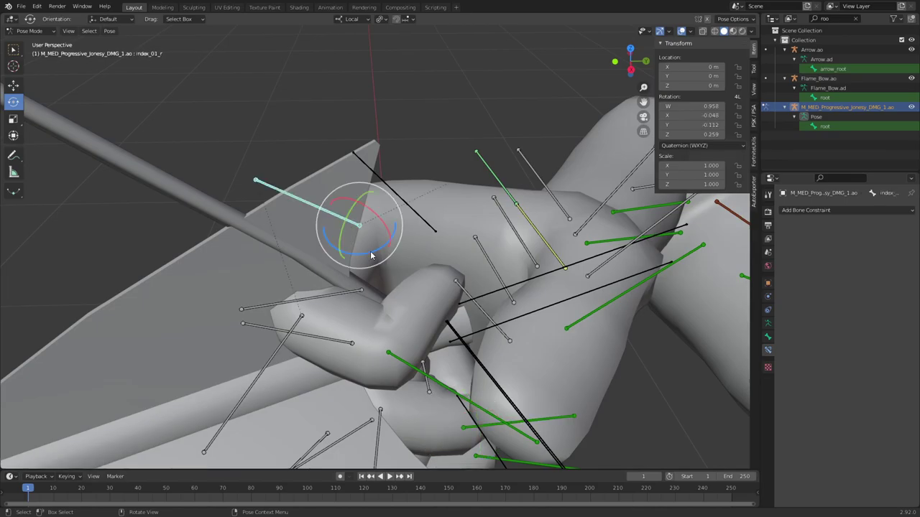
{"action": "mouse_move", "coordinate": [383, 253]}
{"action": "left_mouse_down"}
{"action": "mouse_move", "coordinate": [396, 247]}
{"action": "mouse_move", "coordinate": [387, 255]}
{"action": "left_mouse_up"}
{"action": "middle_click_drag", "start_coordinate": [387, 255], "coordinate": [406, 263]}
{"action": "left_click", "coordinate": [464, 324]}
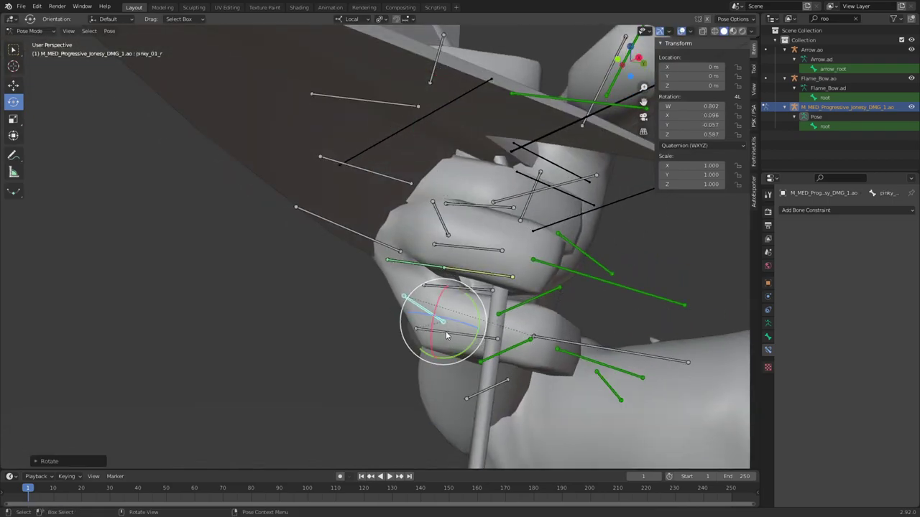
Hide the overlapping bone at the left wrist and lower ik_hand_l together with the bow.
{"action": "middle_click_drag", "start_coordinate": [448, 332], "coordinate": [282, 293]}
{"action": "scroll", "coordinate": [345, 275], "scroll_direction": "down", "scroll_amount": 3}
{"action": "scroll", "coordinate": [317, 282], "scroll_direction": "up", "scroll_amount": 2}
{"action": "mouse_move", "coordinate": [341, 275]}
{"action": "middle_mouse_down"}
{"action": "mouse_move", "coordinate": [317, 282]}
{"action": "mouse_move", "coordinate": [324, 271]}
{"action": "middle_mouse_up"}
{"action": "middle_click_drag", "start_coordinate": [394, 217], "coordinate": [420, 235]}
{"action": "key", "text": "h"}
{"action": "left_click", "coordinate": [335, 281]}
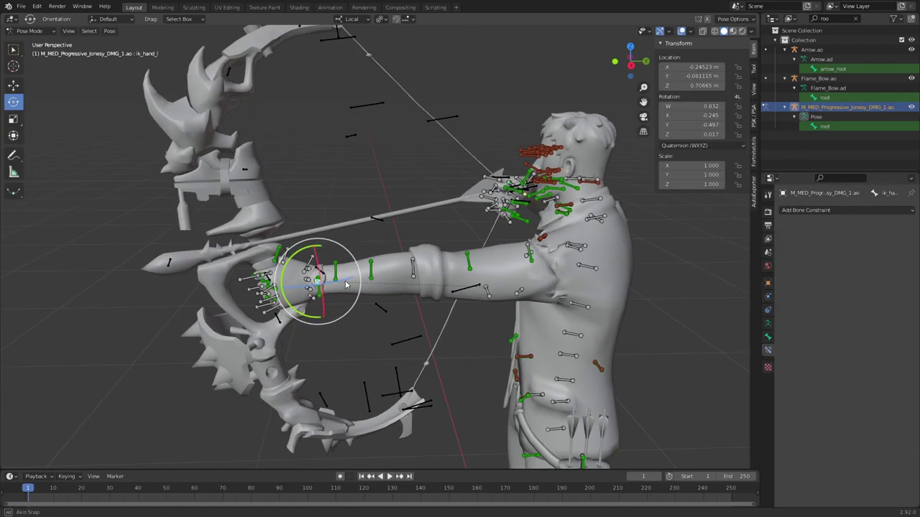
{"action": "key", "text": "g"}
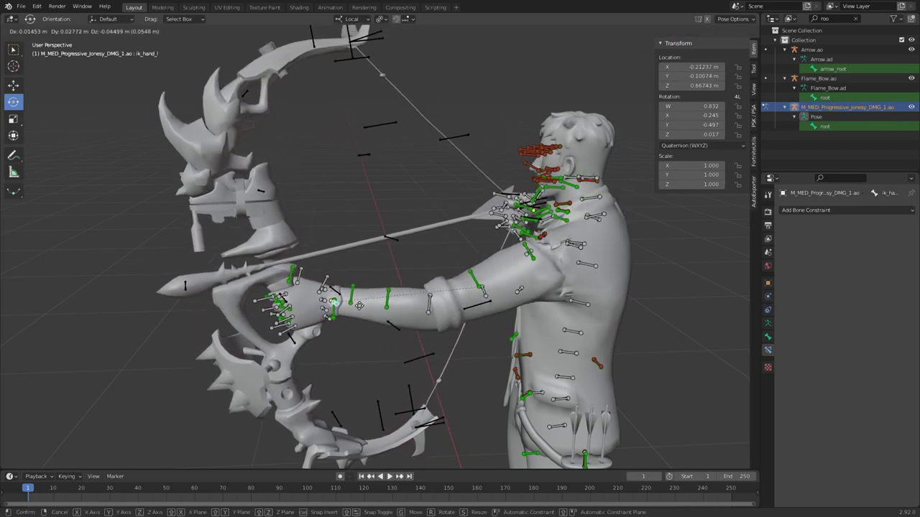
{"action": "left_click", "coordinate": [340, 309]}
Move ik_hand_l to about X -0.108, Y -0.388, Z 0.379 m and rotate it to about W 0.921, X -0.242, Y -0.303, Z -0.037.
{"action": "middle_click_drag", "start_coordinate": [338, 310], "coordinate": [468, 307]}
{"action": "key", "text": "g"}
{"action": "left_click", "coordinate": [433, 328]}
{"action": "left_click_drag", "start_coordinate": [460, 279], "coordinate": [470, 277]}
{"action": "key", "text": "g"}
{"action": "left_click", "coordinate": [399, 316]}
Leave the character's Pose Mode, select the Flame_Bow.ao armature and switch it to Pose Mode.
{"action": "middle_click_drag", "start_coordinate": [399, 316], "coordinate": [63, 82]}
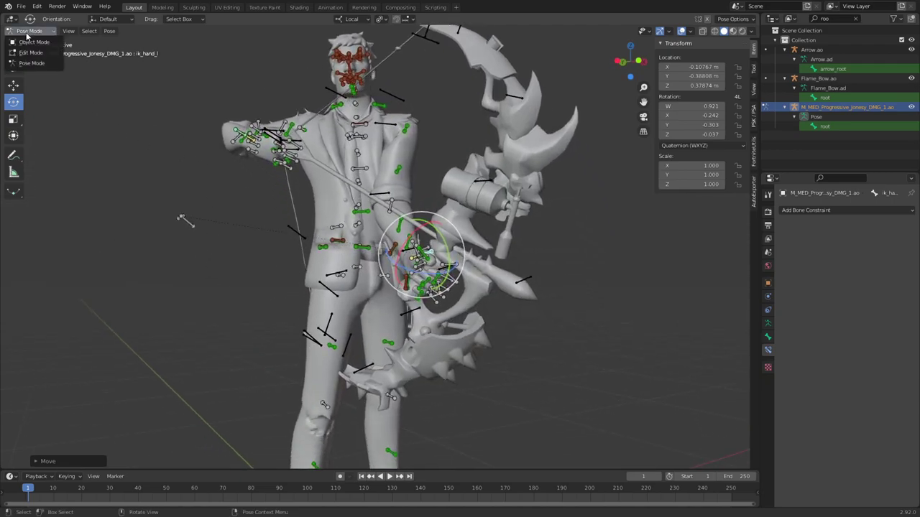
{"action": "left_click", "coordinate": [33, 41]}
{"action": "scroll", "coordinate": [293, 209], "scroll_direction": "up", "scroll_amount": 5}
{"action": "left_click", "coordinate": [173, 129]}
{"action": "scroll", "coordinate": [172, 129], "scroll_direction": "down", "scroll_amount": 4}
{"action": "left_click", "coordinate": [32, 52]}
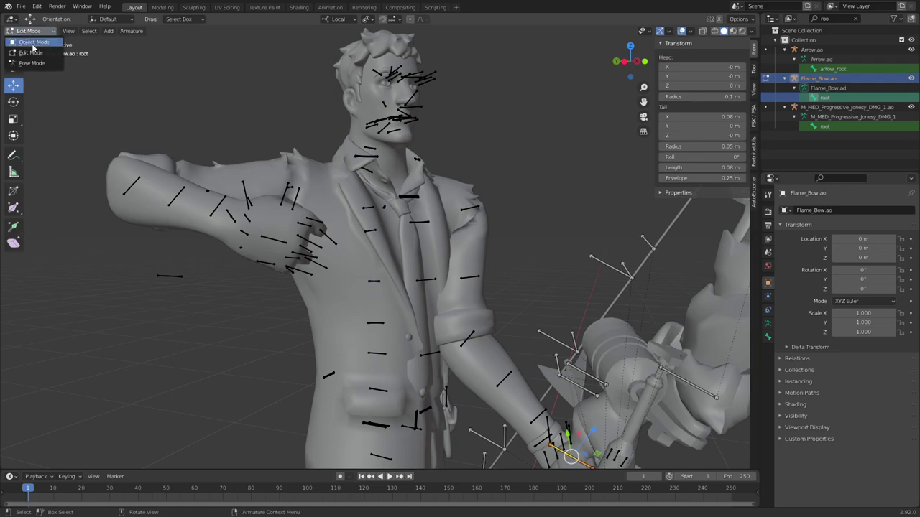
{"action": "left_click", "coordinate": [32, 64]}
Hide the bow's arrow_nock bone and select the string_pull bone behind it.
{"action": "scroll", "coordinate": [266, 209], "scroll_direction": "up", "scroll_amount": 6}
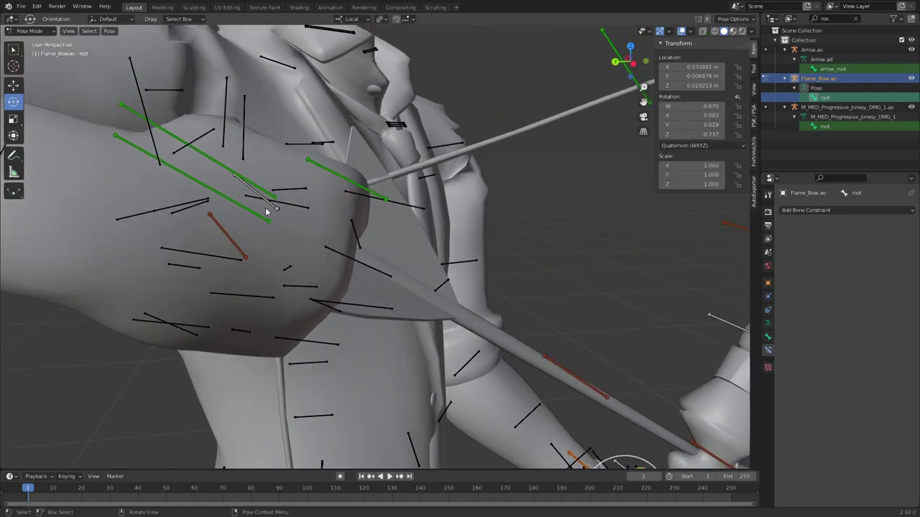
{"action": "scroll", "coordinate": [276, 242], "scroll_direction": "up", "scroll_amount": 2}
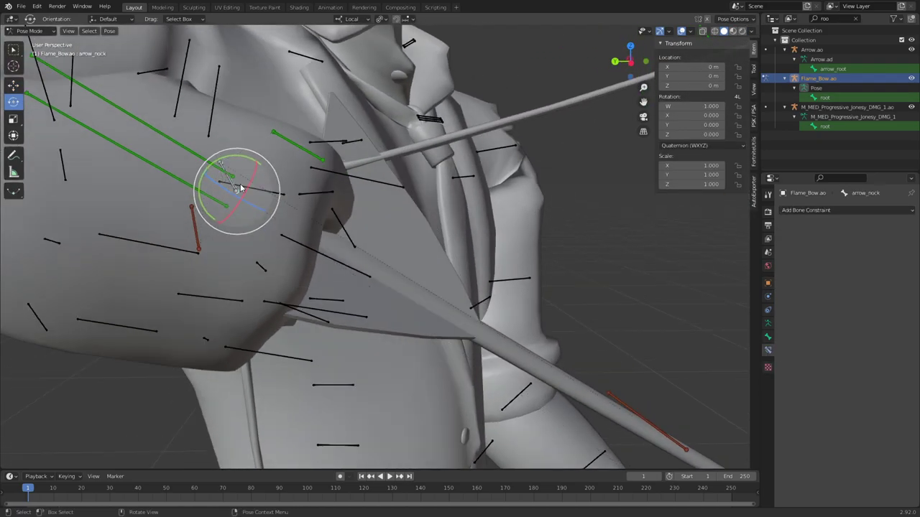
{"action": "key", "text": "h"}
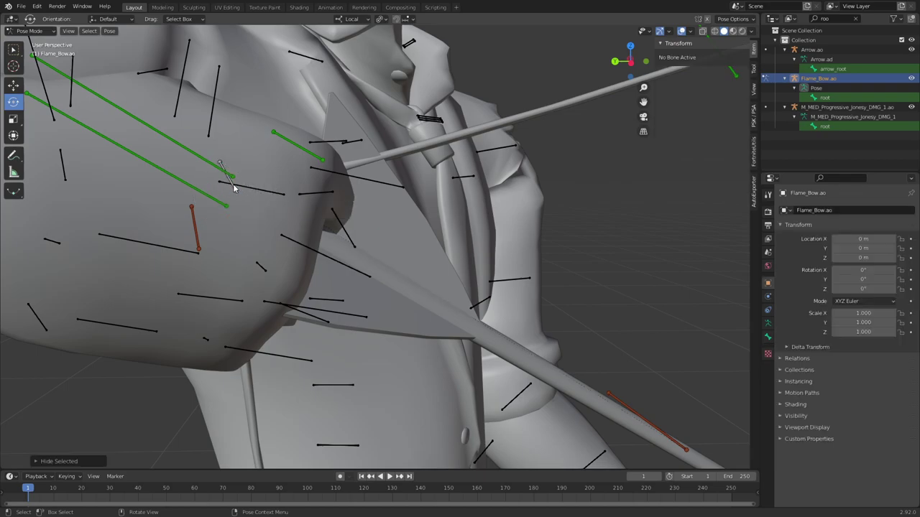
{"action": "left_click", "coordinate": [233, 184]}
{"action": "scroll", "coordinate": [250, 205], "scroll_direction": "down", "scroll_amount": 5}
{"action": "middle_click_drag", "start_coordinate": [211, 152], "coordinate": [182, 209]}
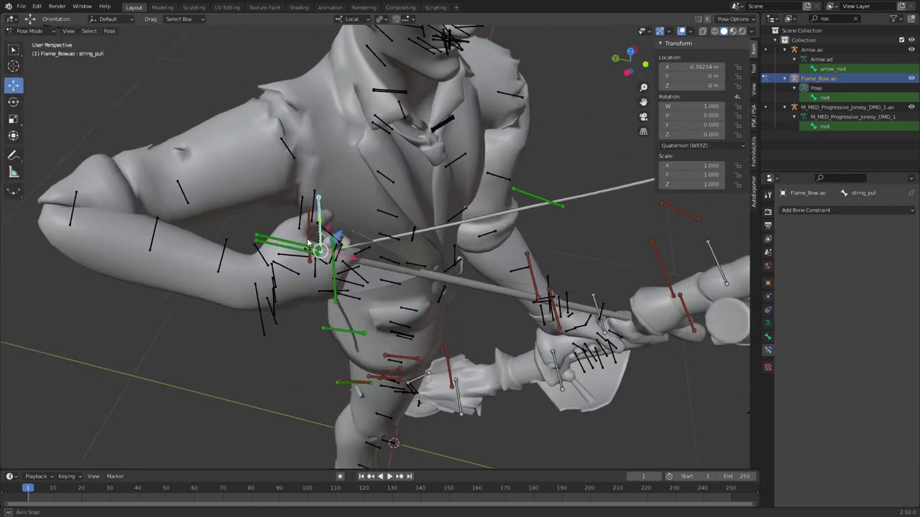
Slide string_pull along its local X axis to test the draw, and leave it at about X -0.291 m.
{"action": "middle_click_drag", "start_coordinate": [295, 241], "coordinate": [187, 140], "text": "shift"}
{"action": "scroll", "coordinate": [338, 180], "scroll_direction": "down", "scroll_amount": 3}
{"action": "middle_click_drag", "start_coordinate": [345, 183], "coordinate": [313, 140]}
{"action": "key", "text": "g"}
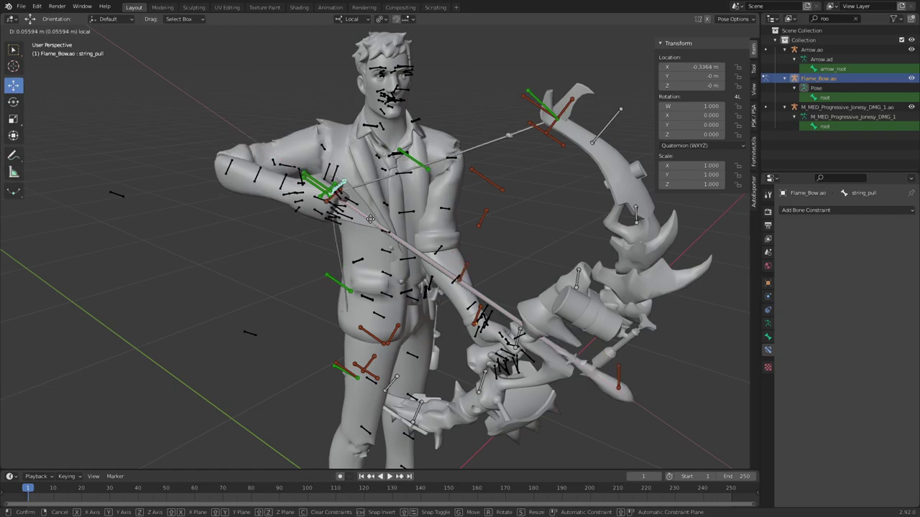
{"action": "middle_click_drag", "start_coordinate": [487, 302], "coordinate": [502, 283]}
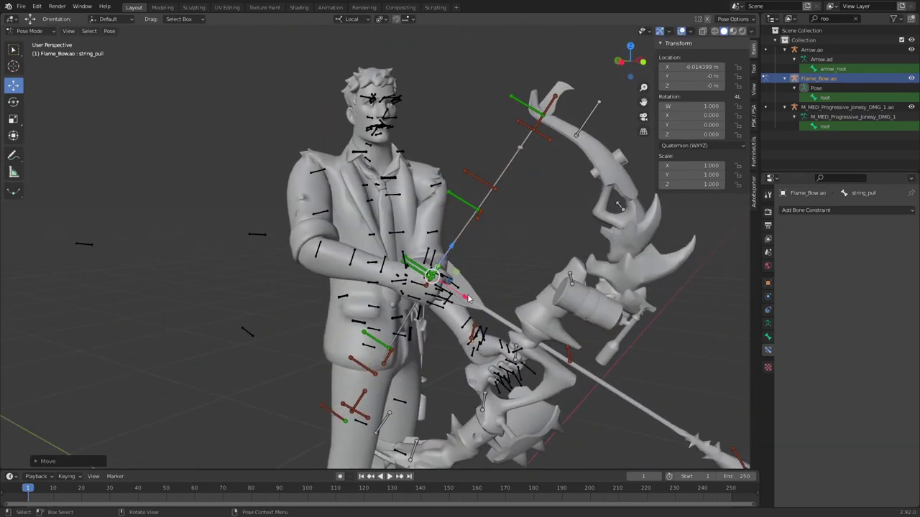
{"action": "key", "text": "g"}
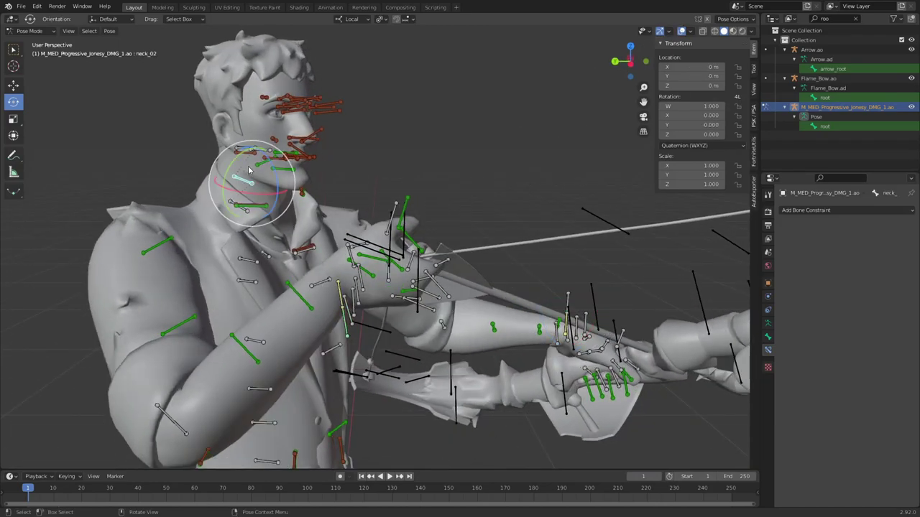
Rotate the character's neck_02 bone and enter Pose Mode with both the character and Flame_Bow armatures selected.
{"action": "left_click_drag", "start_coordinate": [249, 167], "coordinate": [281, 179]}
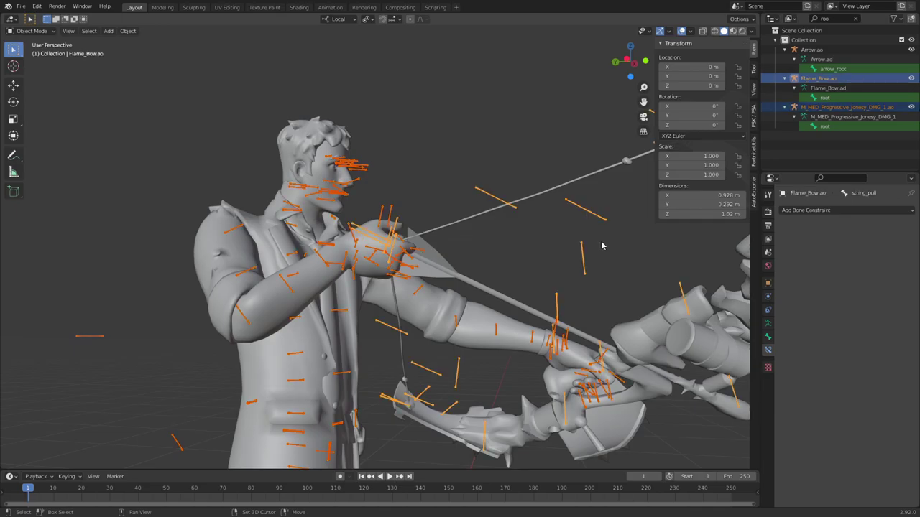
{"action": "middle_click_drag", "start_coordinate": [602, 246], "coordinate": [519, 231], "text": "shift"}
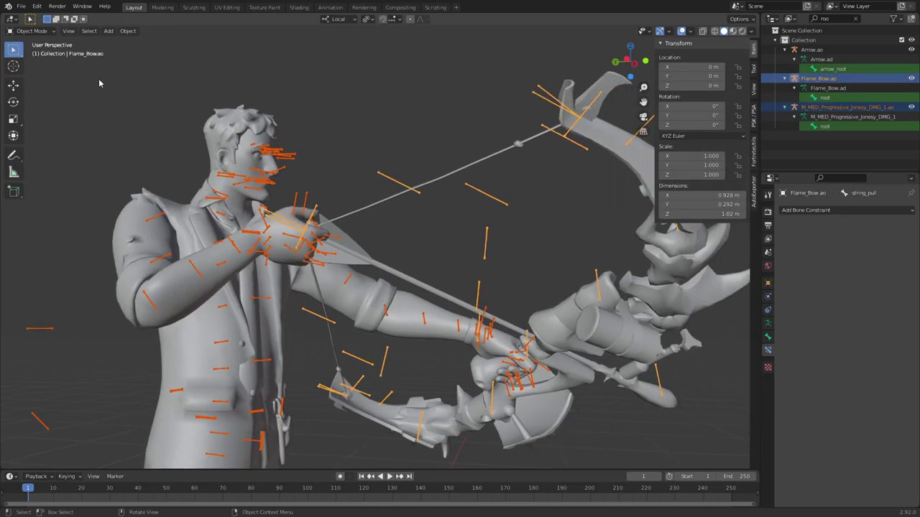
{"action": "left_click", "coordinate": [32, 63]}
{"action": "scroll", "coordinate": [373, 229], "scroll_direction": "up", "scroll_amount": 8}
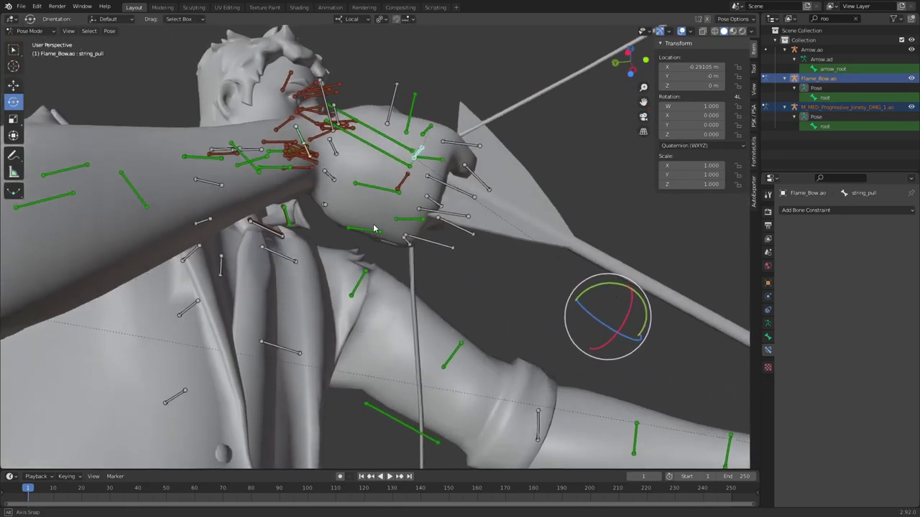
Draw the bow string back by moving string_pull along local X to about -0.409 m.
{"action": "middle_click_drag", "start_coordinate": [374, 229], "coordinate": [414, 174]}
{"action": "scroll", "coordinate": [381, 248], "scroll_direction": "down", "scroll_amount": 6}
{"action": "scroll", "coordinate": [392, 248], "scroll_direction": "up", "scroll_amount": 6}
{"action": "left_click", "coordinate": [13, 86]}
{"action": "scroll", "coordinate": [374, 246], "scroll_direction": "down", "scroll_amount": 4}
{"action": "left_click_drag", "start_coordinate": [431, 267], "coordinate": [346, 225]}
{"action": "scroll", "coordinate": [345, 225], "scroll_direction": "down", "scroll_amount": 2}
{"action": "middle_click_drag", "start_coordinate": [345, 225], "coordinate": [263, 227]}
{"action": "scroll", "coordinate": [288, 230], "scroll_direction": "down", "scroll_amount": 4}
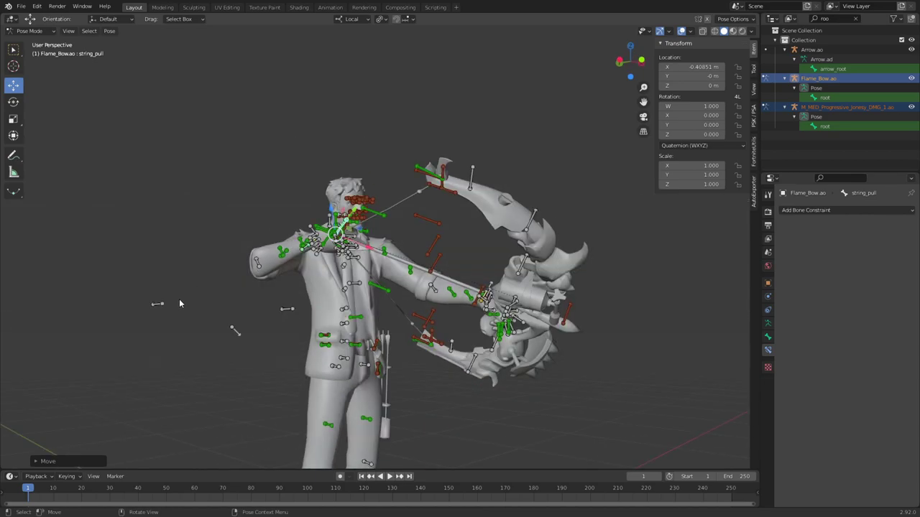
Raise the pole_arm_r bone to about X -0.695, Y -0.095, Z -0.096 m to lift the right elbow.
{"action": "left_click", "coordinate": [158, 305]}
{"action": "left_click_drag", "start_coordinate": [158, 305], "coordinate": [161, 245]}
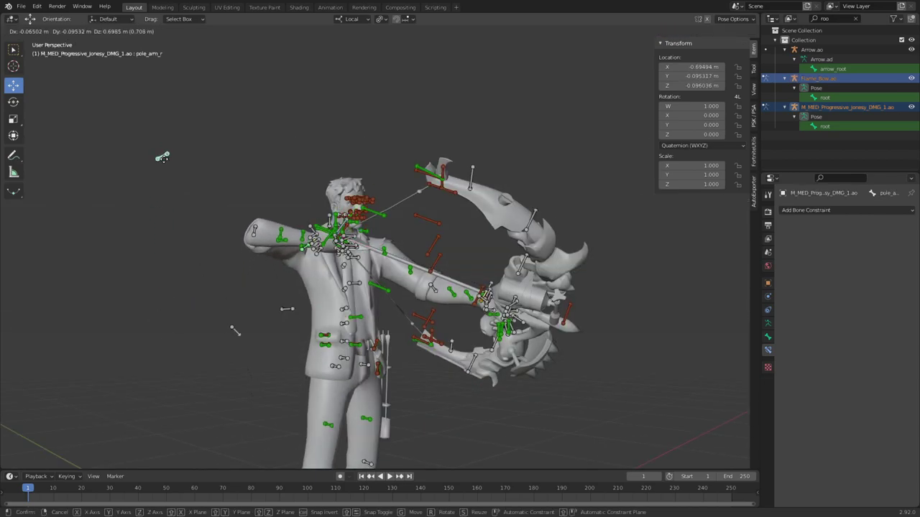
{"action": "middle_click_drag", "start_coordinate": [271, 211], "coordinate": [386, 268]}
{"action": "scroll", "coordinate": [346, 239], "scroll_direction": "up", "scroll_amount": 5}
Pick a bone on the posed character and rotate it about the Y axis.
{"action": "left_click", "coordinate": [265, 253]}
{"action": "key", "text": "r"}
{"action": "key", "text": "y"}
{"action": "key", "text": "y"}
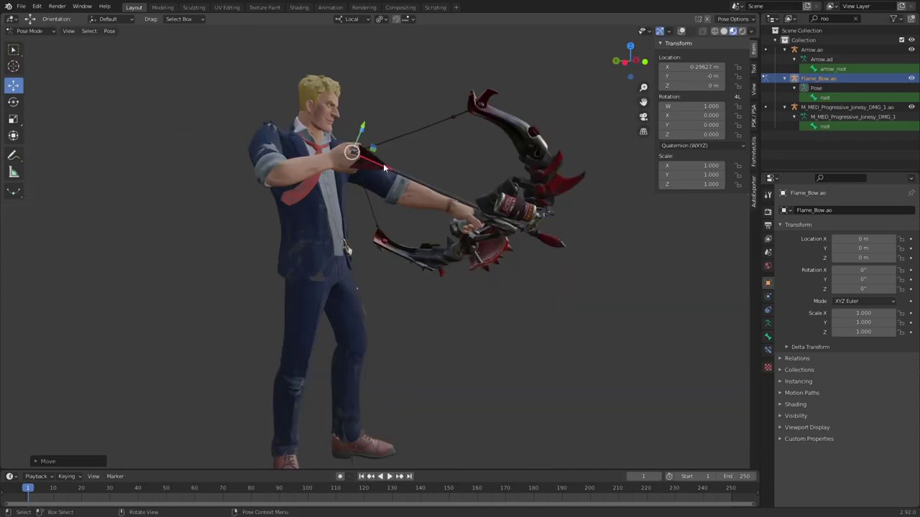
Slide string_pull along its local X axis to preview the draw motion on the textured models.
{"action": "middle_click_drag", "start_coordinate": [383, 168], "coordinate": [427, 203]}
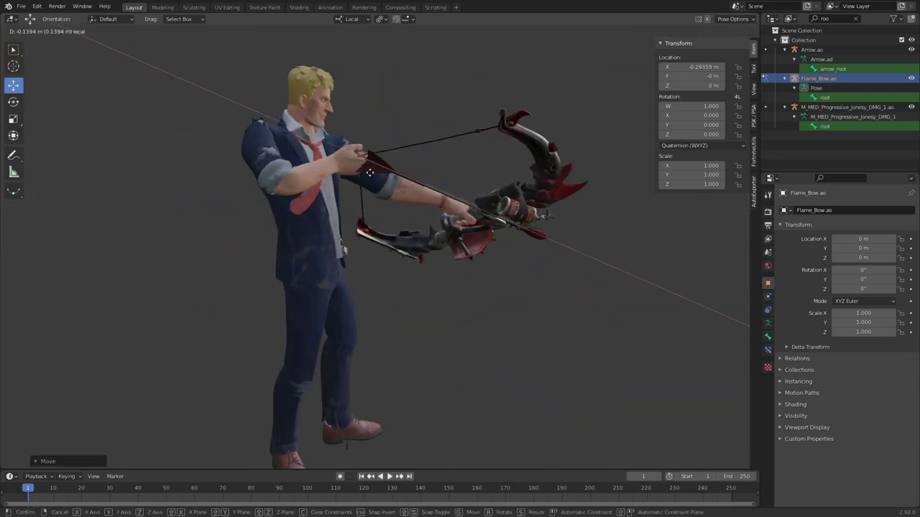